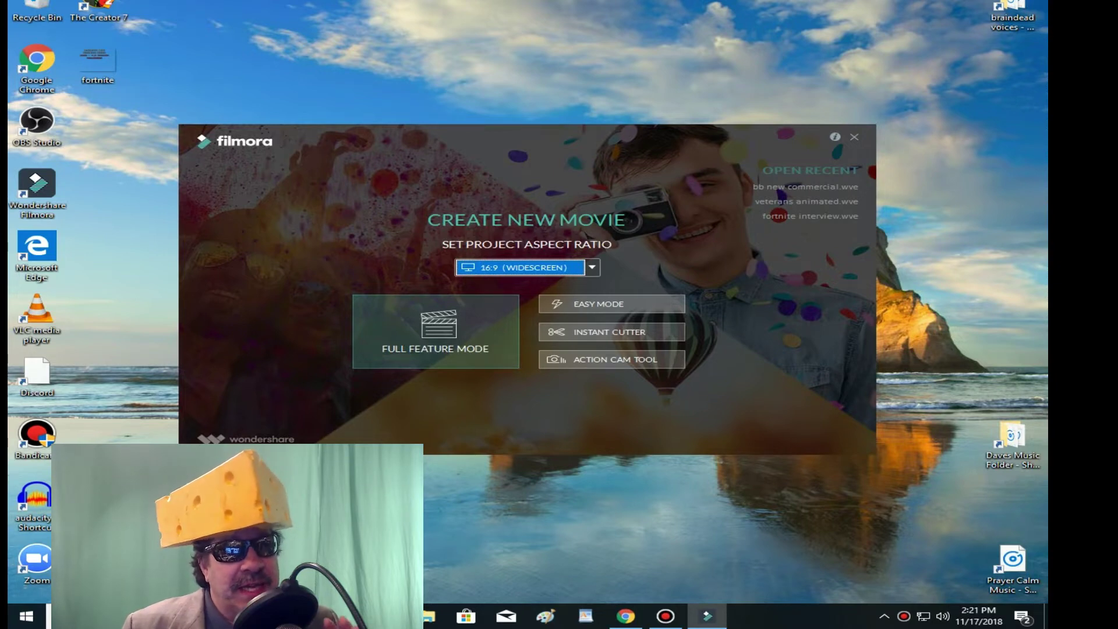
- Start a 16:9 widescreen project in full feature mode and import the green-screen video 20180529_182004 from the aaaaaaawacky vids folder
key("Return")
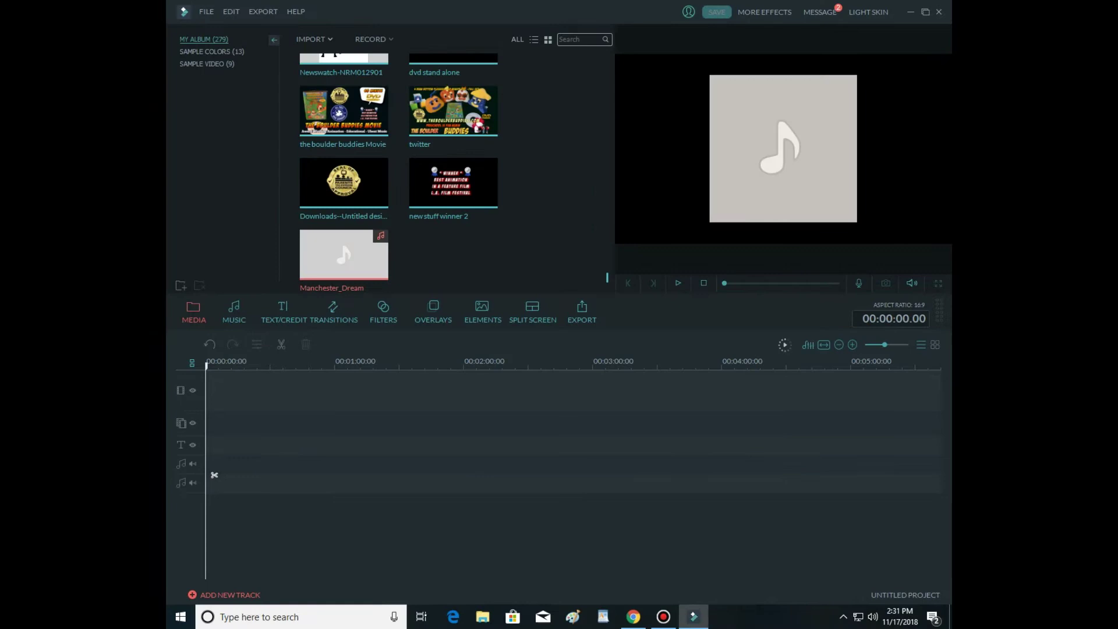
left_click(313, 39)
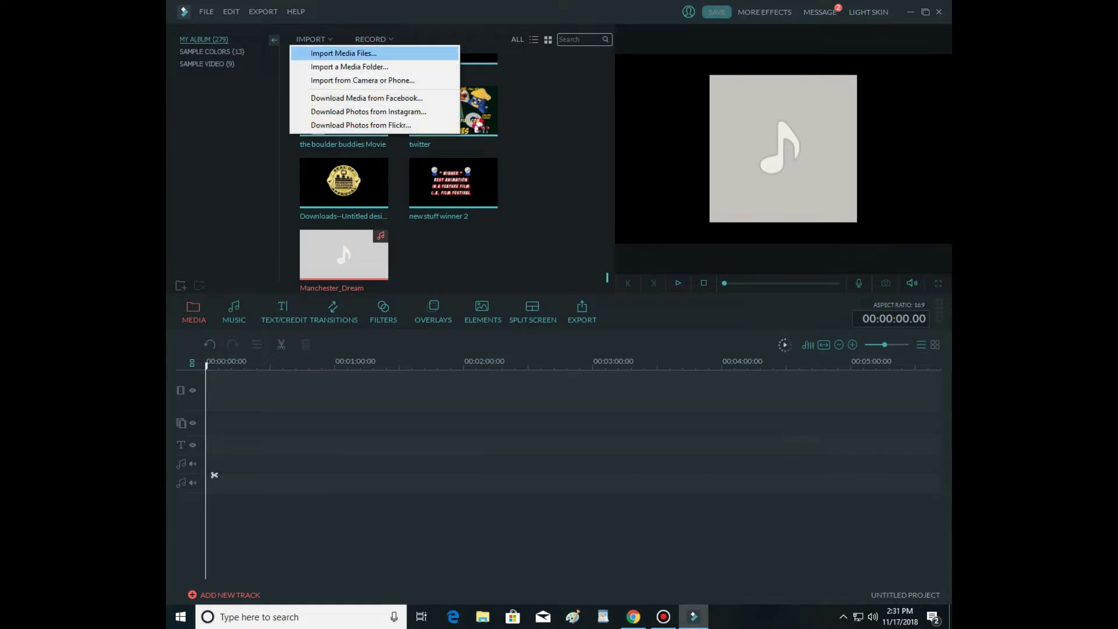
left_click(344, 53)
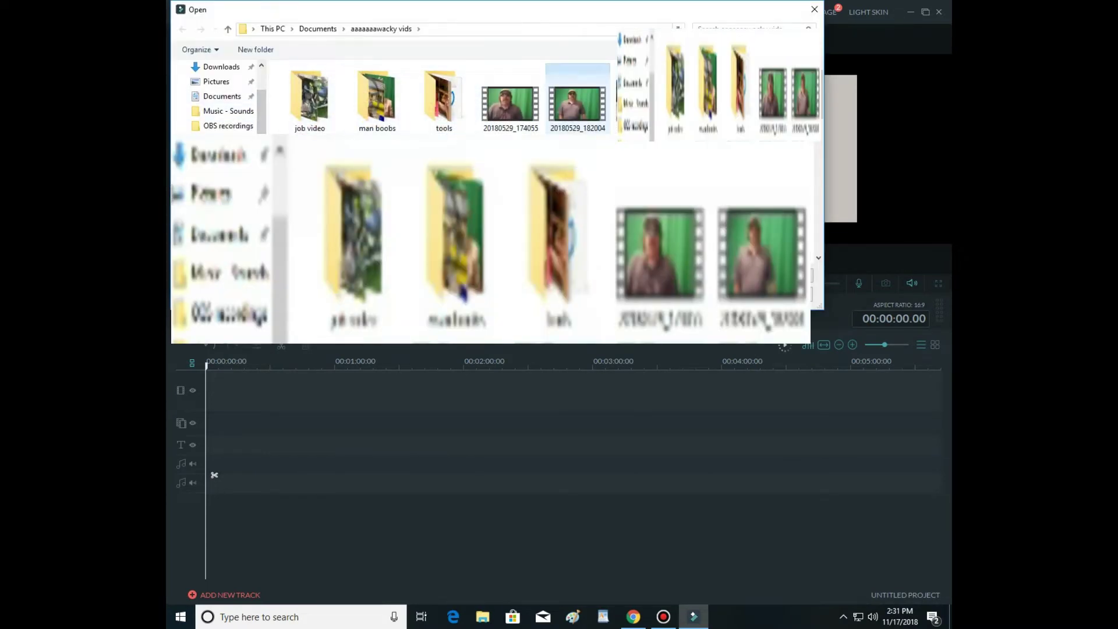
double_click(577, 102)
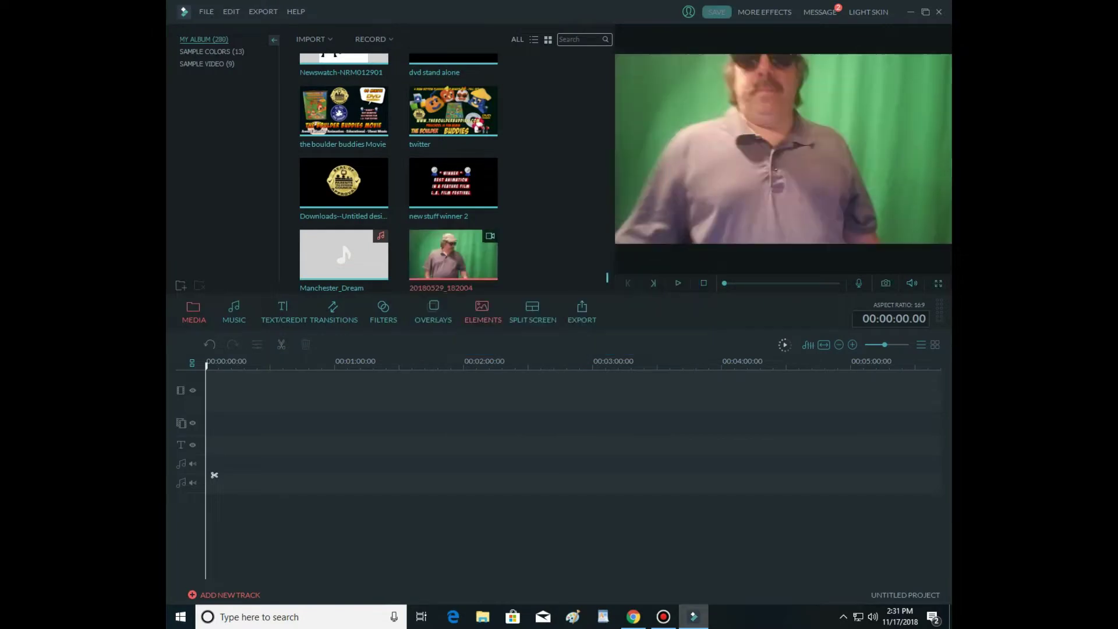
- Import the images bathroom 1 and bathroom 2 from the Downloads folder into the album
left_click(313, 39)
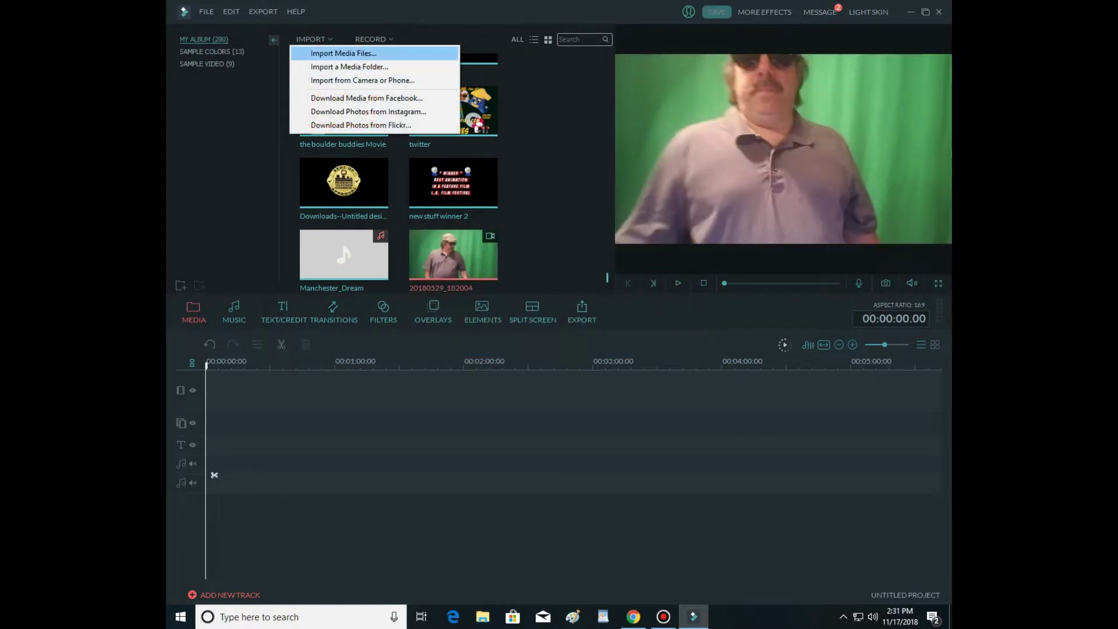
left_click(350, 52)
left_click(376, 126)
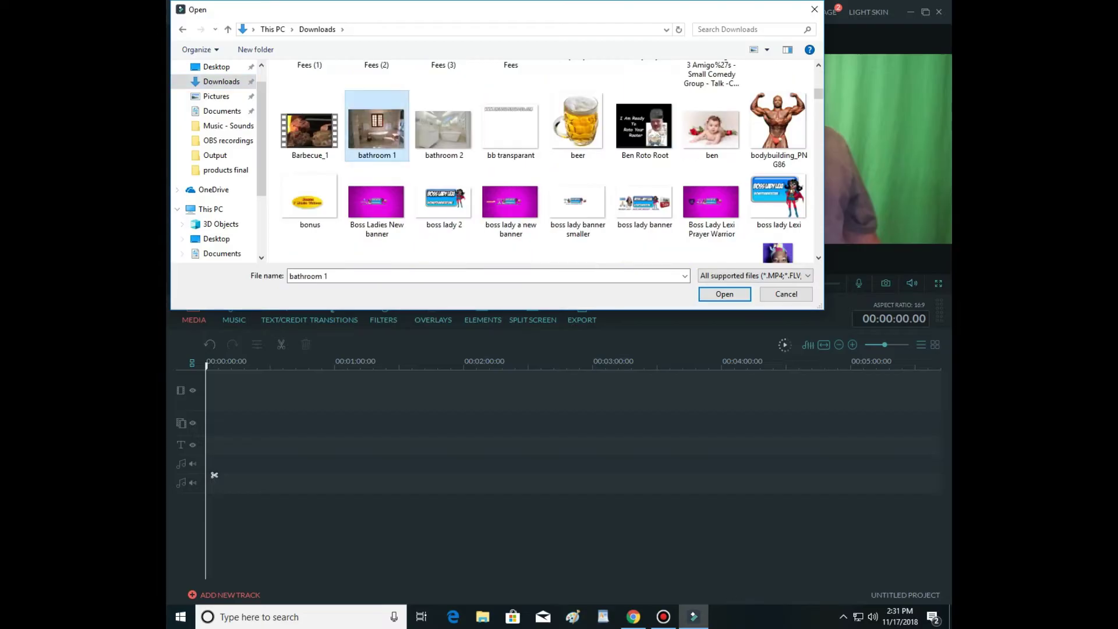
left_click(444, 126, "ctrl")
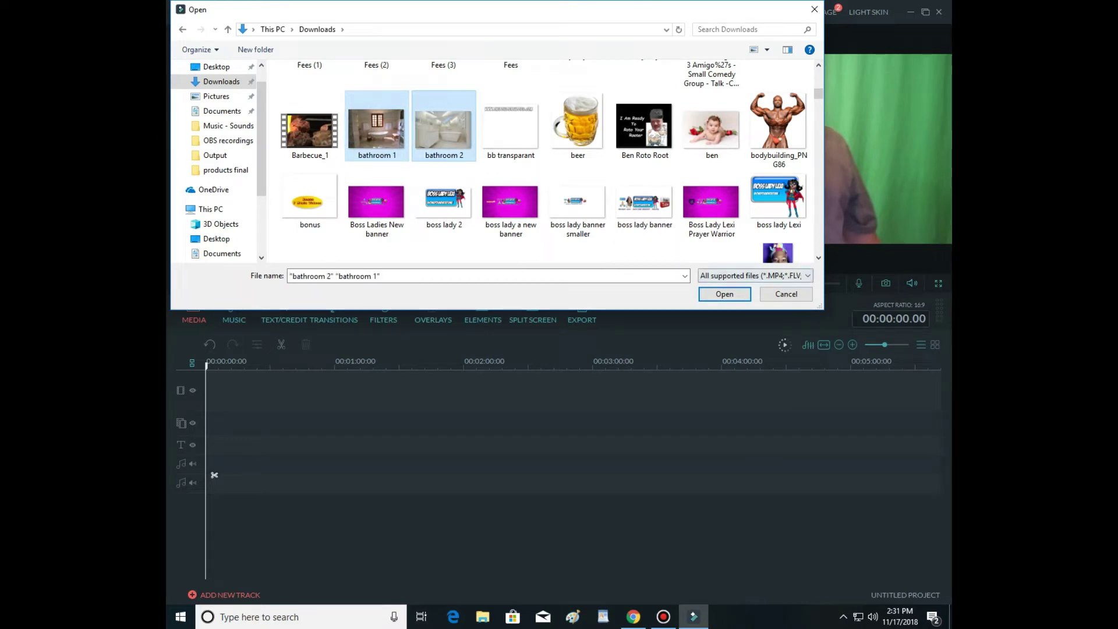
left_click(724, 293)
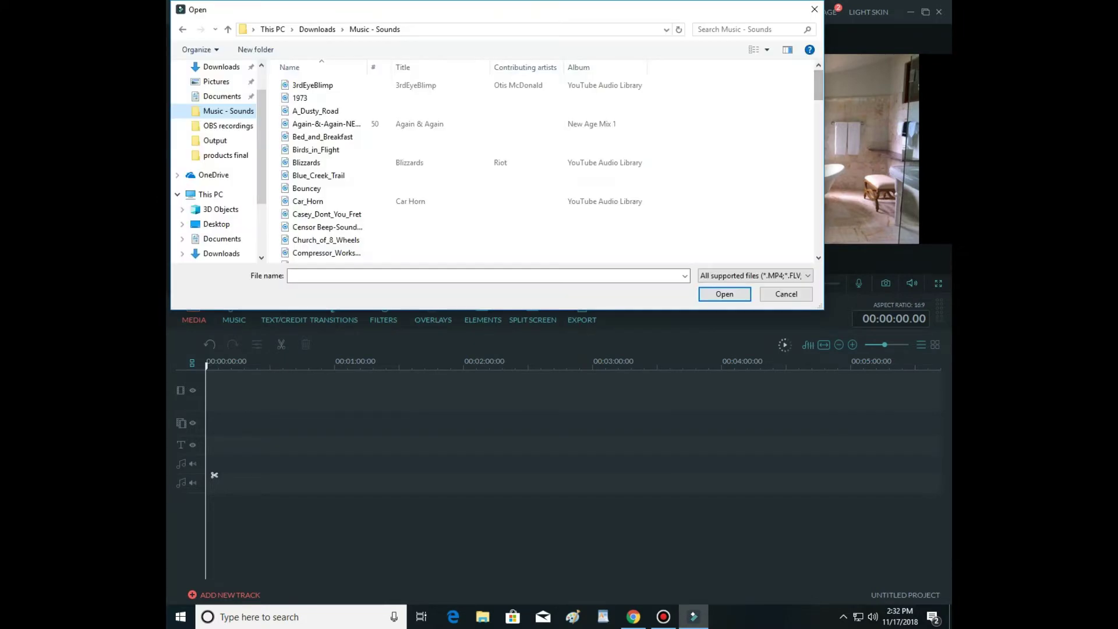
- Import the audio track Church_of_8_Wheels from the Music - Sounds folder into the album
scroll(545, 168, "down", 1)
scroll(693, 93, "down", 3)
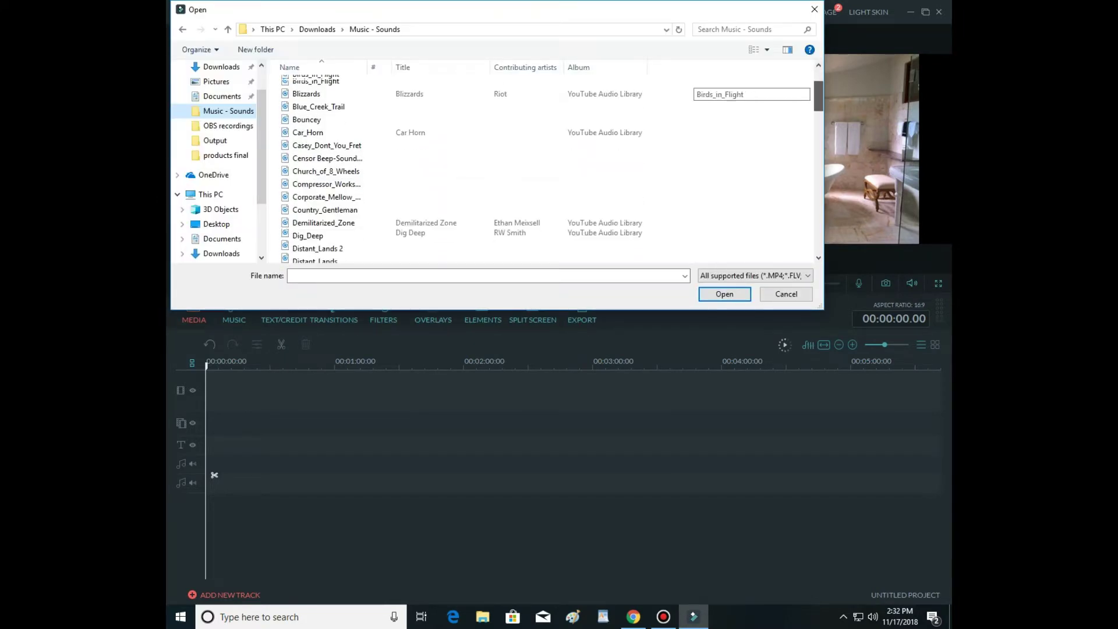
left_click(349, 119)
key("Return")
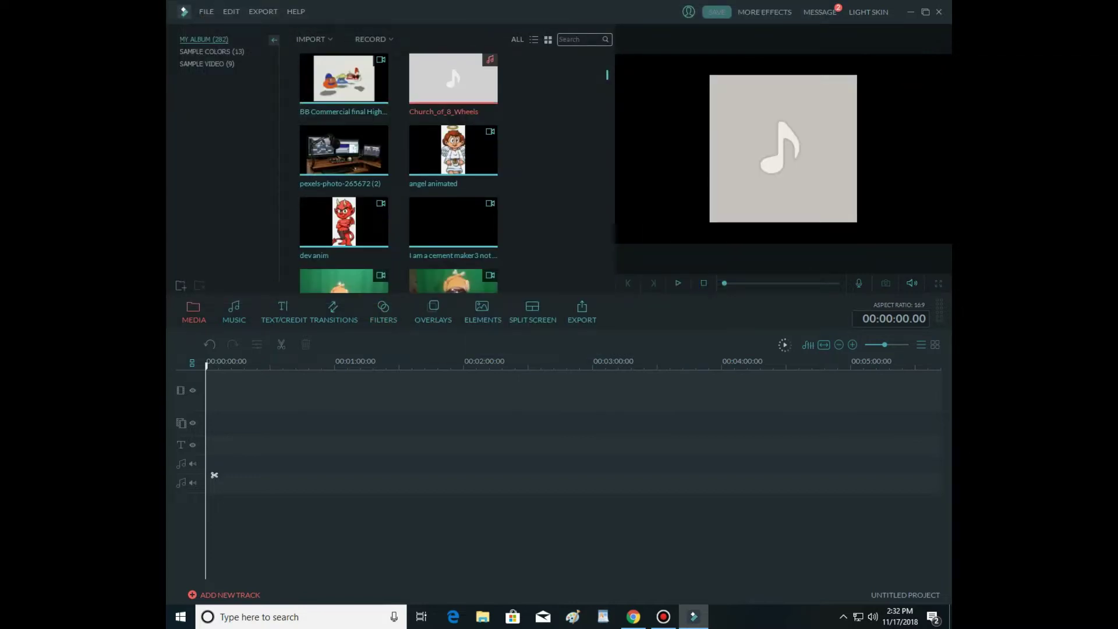
scroll(399, 173, "down", 10)
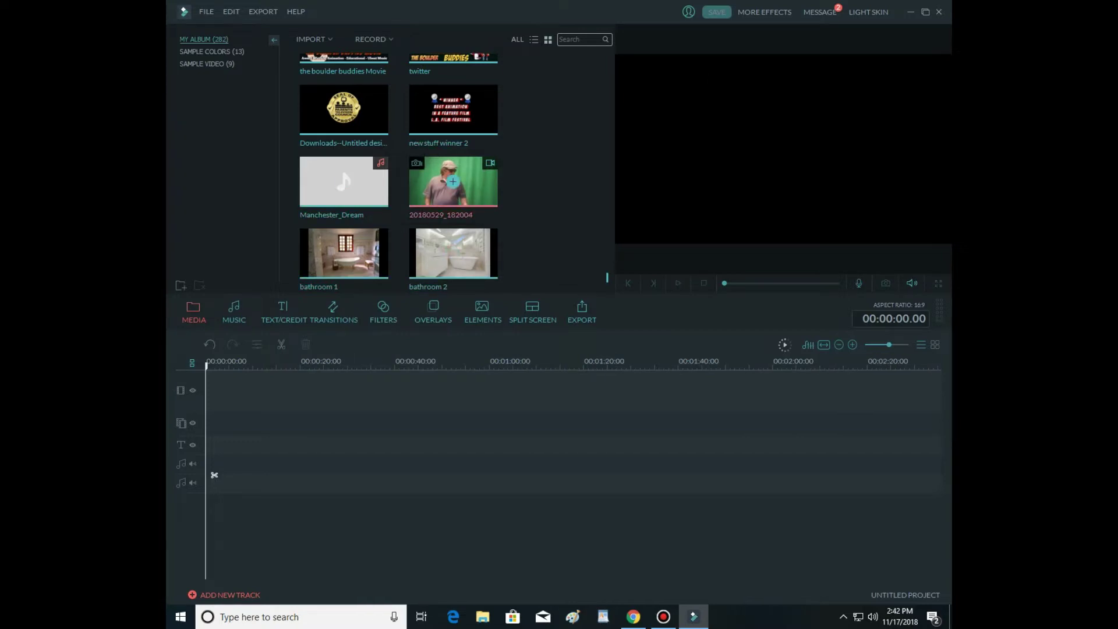
left_click(453, 181)
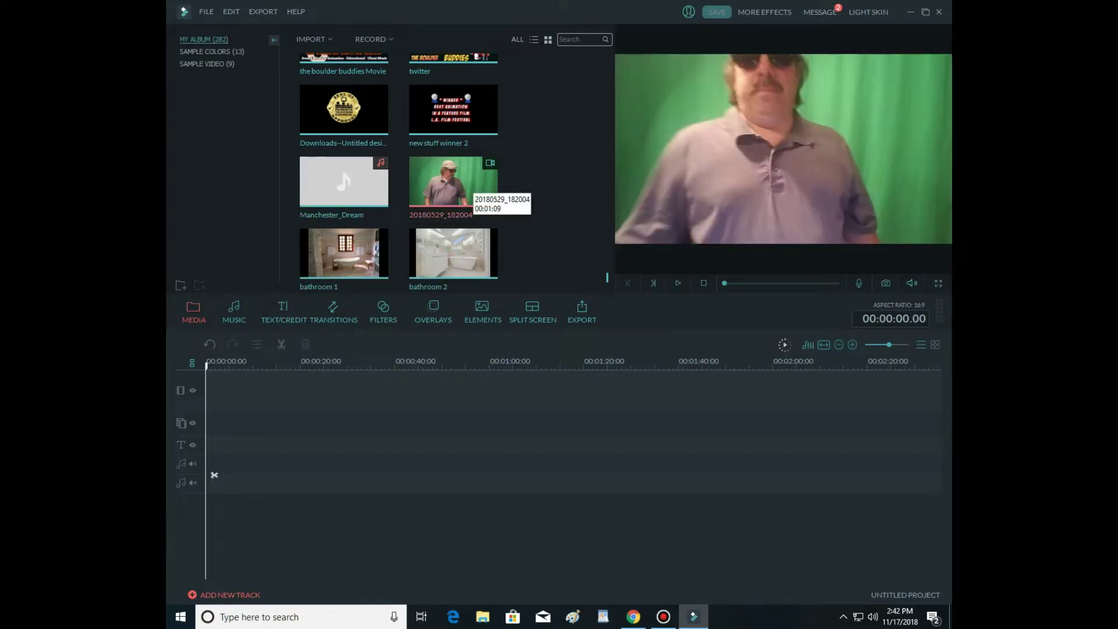
left_click_drag(368, 390, 373, 390)
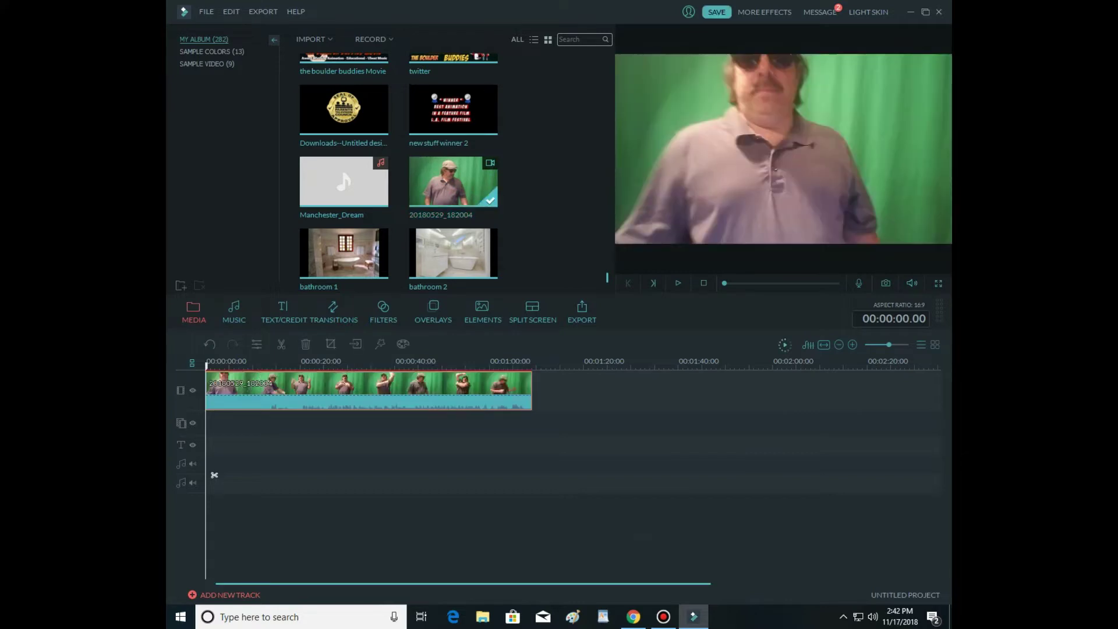
right_click(390, 397)
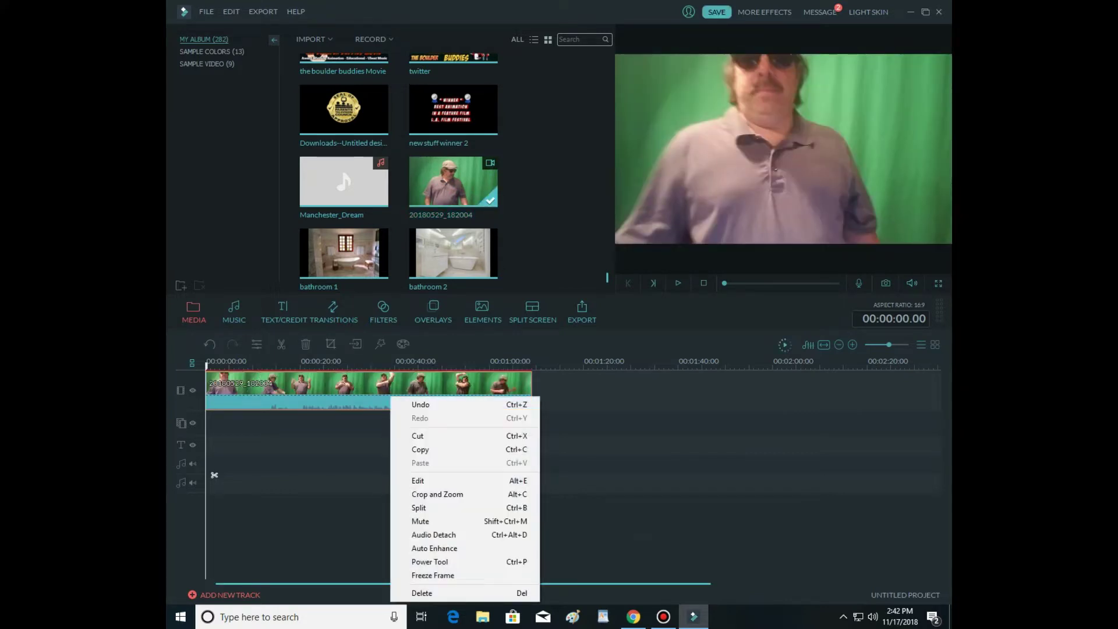
key("Delete")
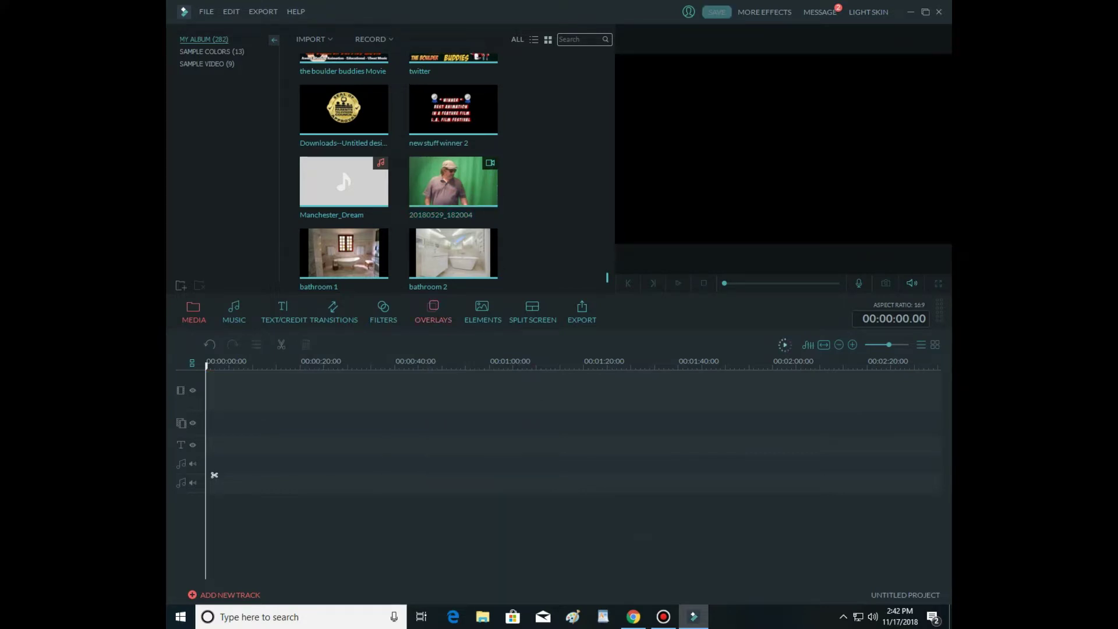
- Place bathroom 2 on the first picture-in-picture track at about 00:00:09 and the 20180529_182004 video on the second at about 00:00:26
left_click_drag(453, 181, 317, 423)
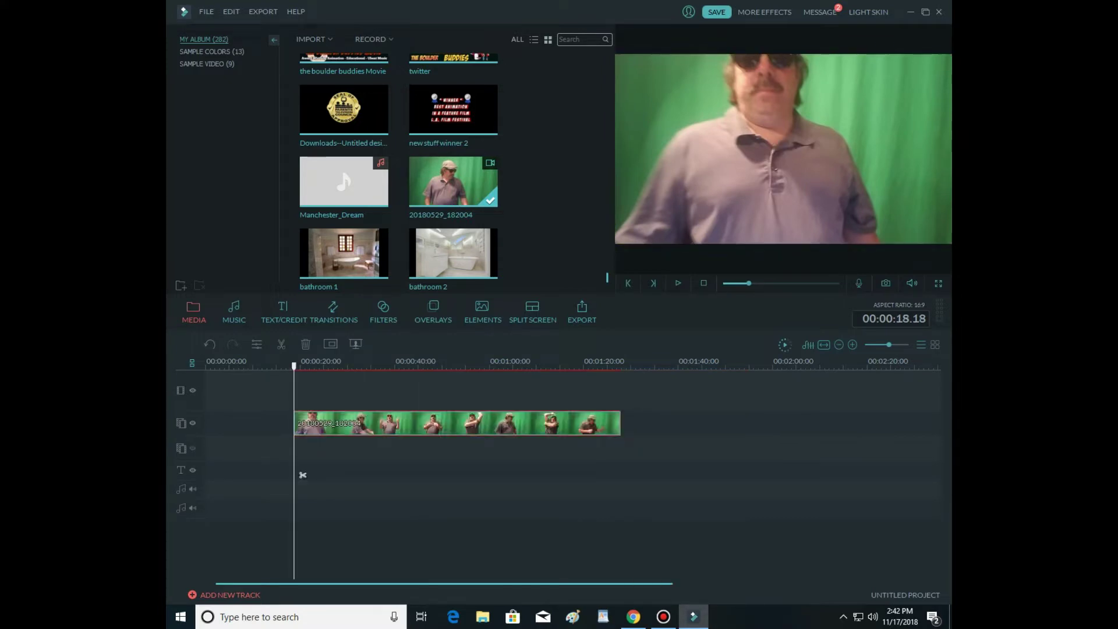
left_click_drag(453, 256, 342, 448)
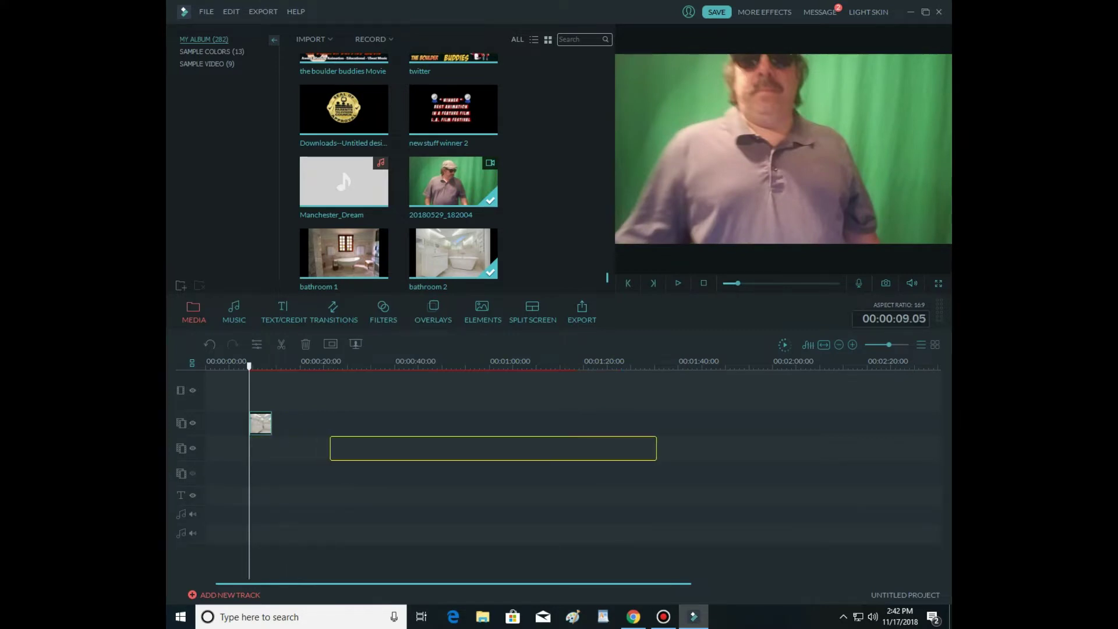
left_click_drag(489, 448, 489, 448)
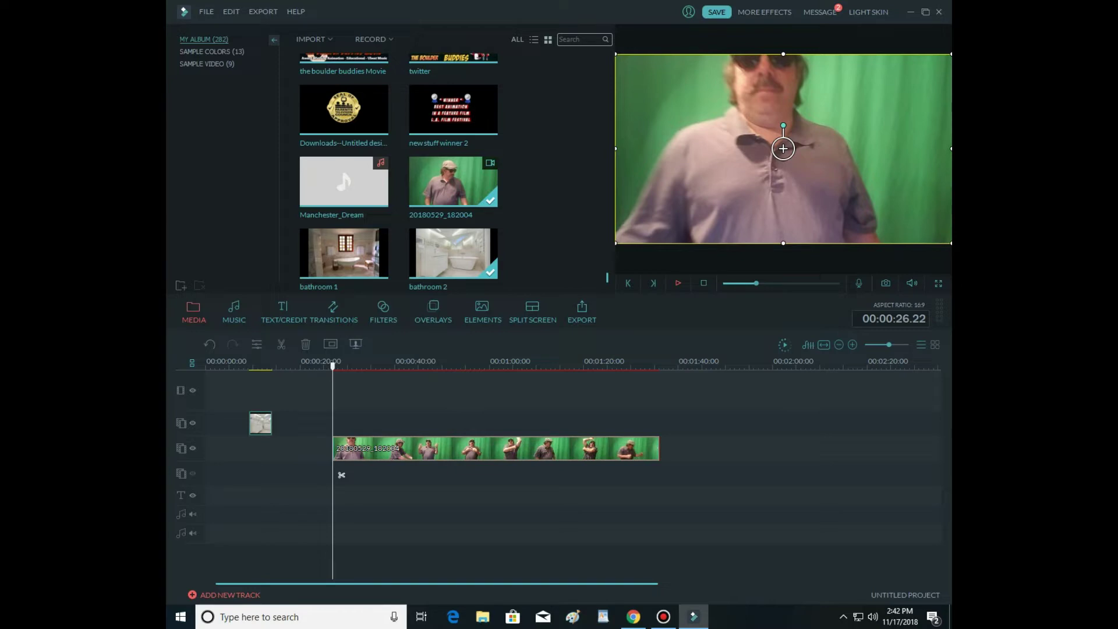
- Play through the green-screen clip and place the playhead at 00:00:46.23, just before the man starts moving
key("space")
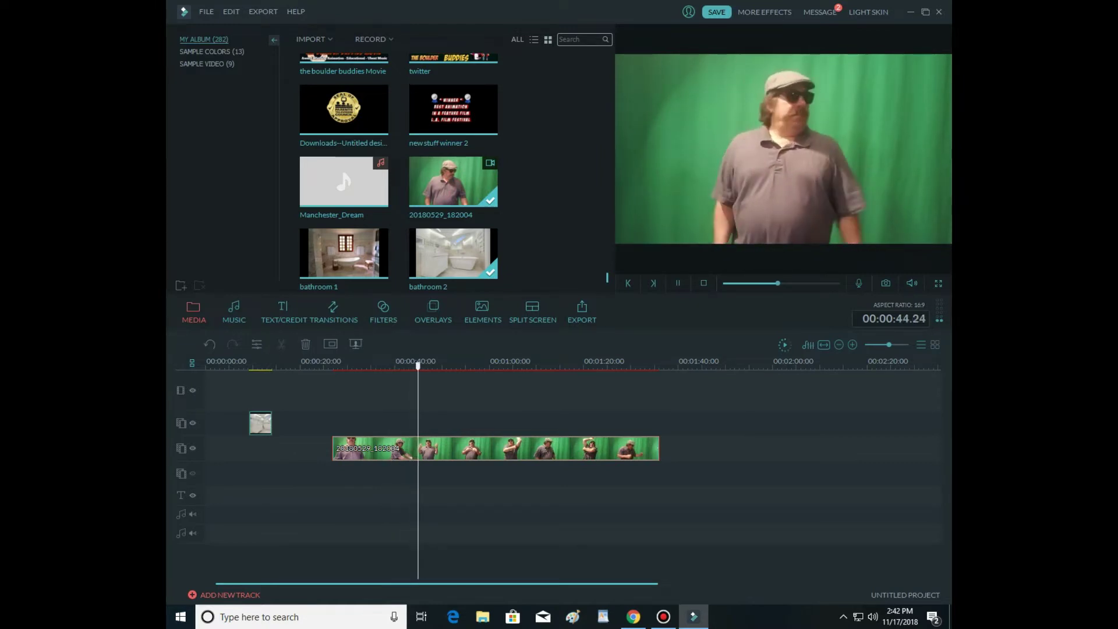
key("space")
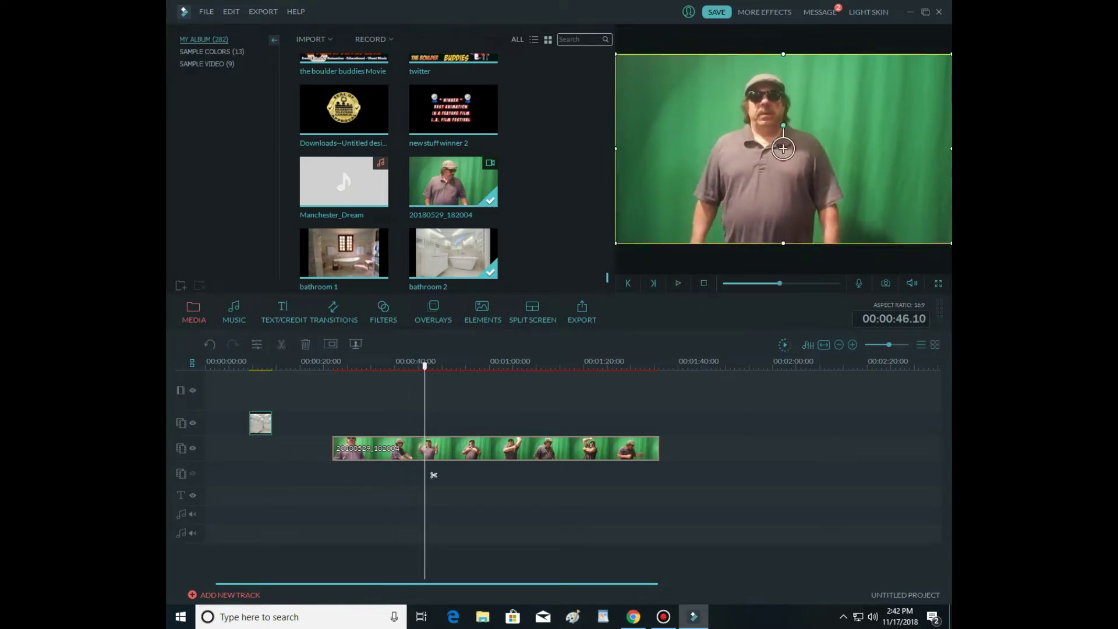
left_click(678, 283)
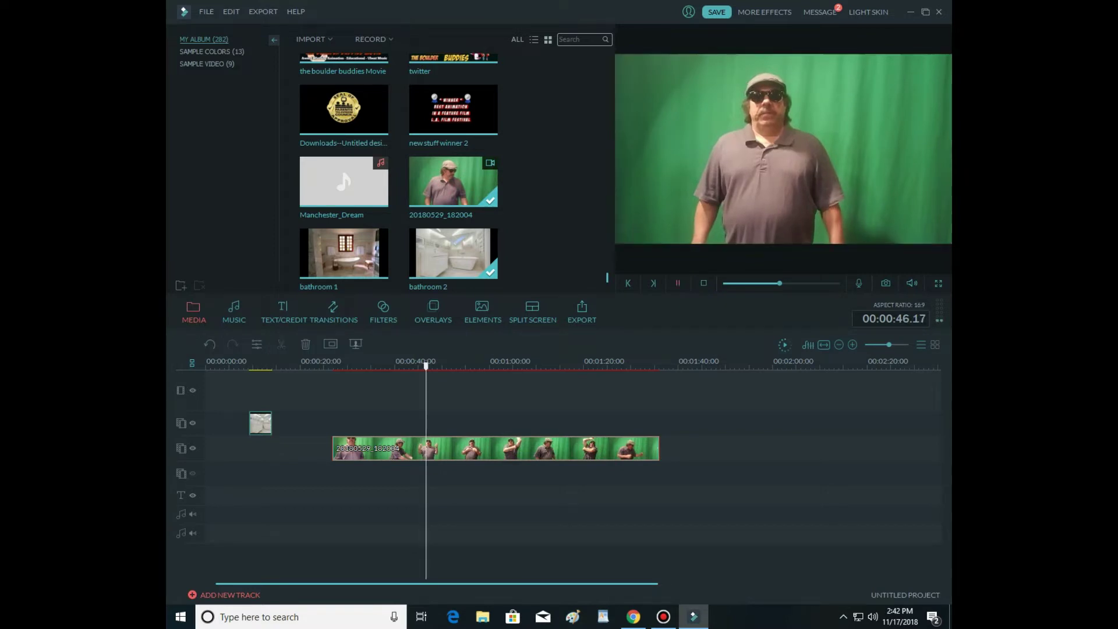
left_click(677, 283)
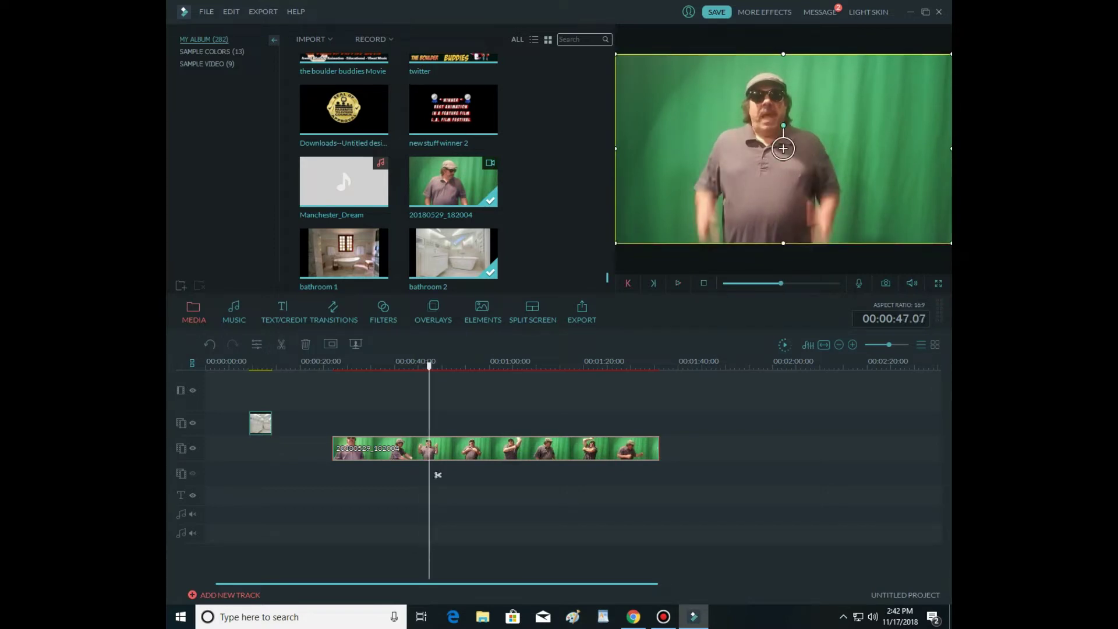
key("Left")
key("Left")
key("Left")
key("Left")
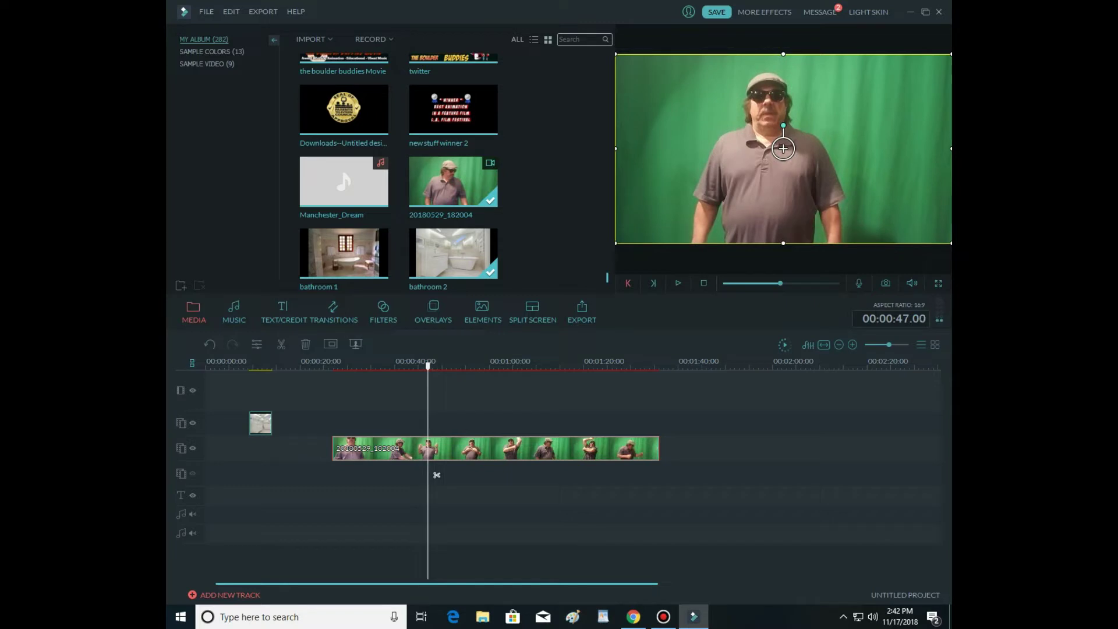
key("Left")
- Split the green-screen clip at the playhead, delete the part before it, and move the remainder to start at about 00:00:33
right_click(406, 448)
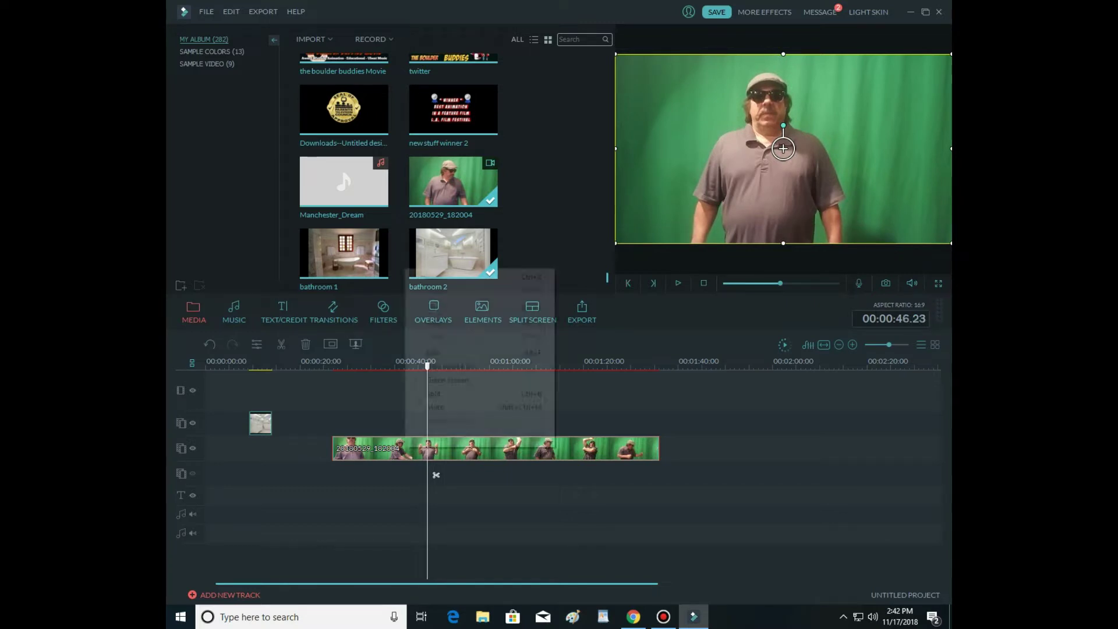
left_click(433, 394)
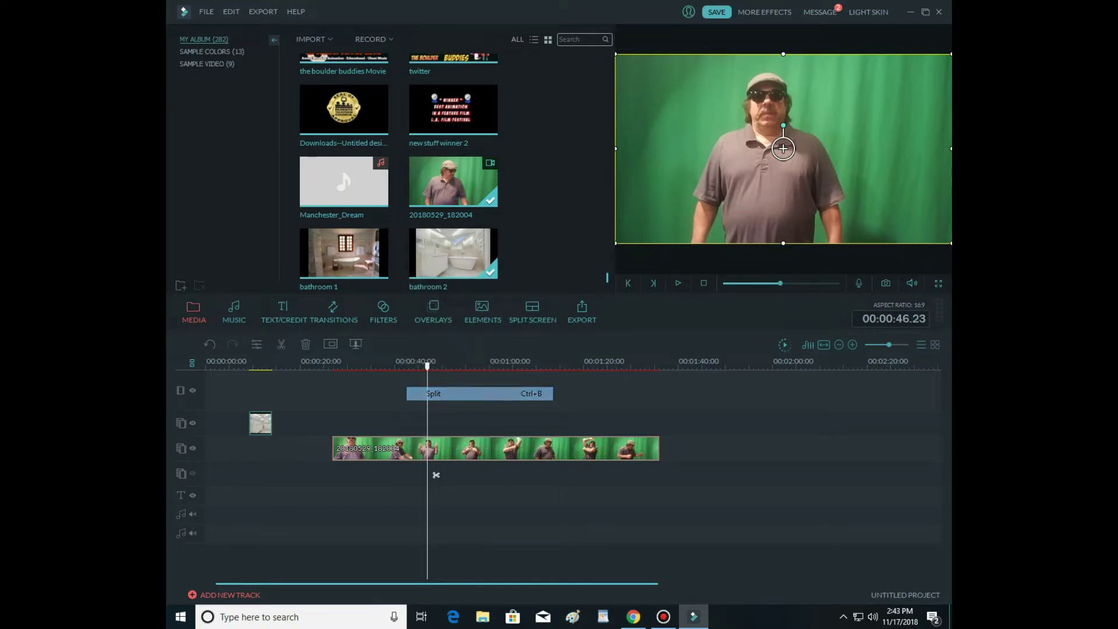
key("Up")
key("Delete")
key("Down")
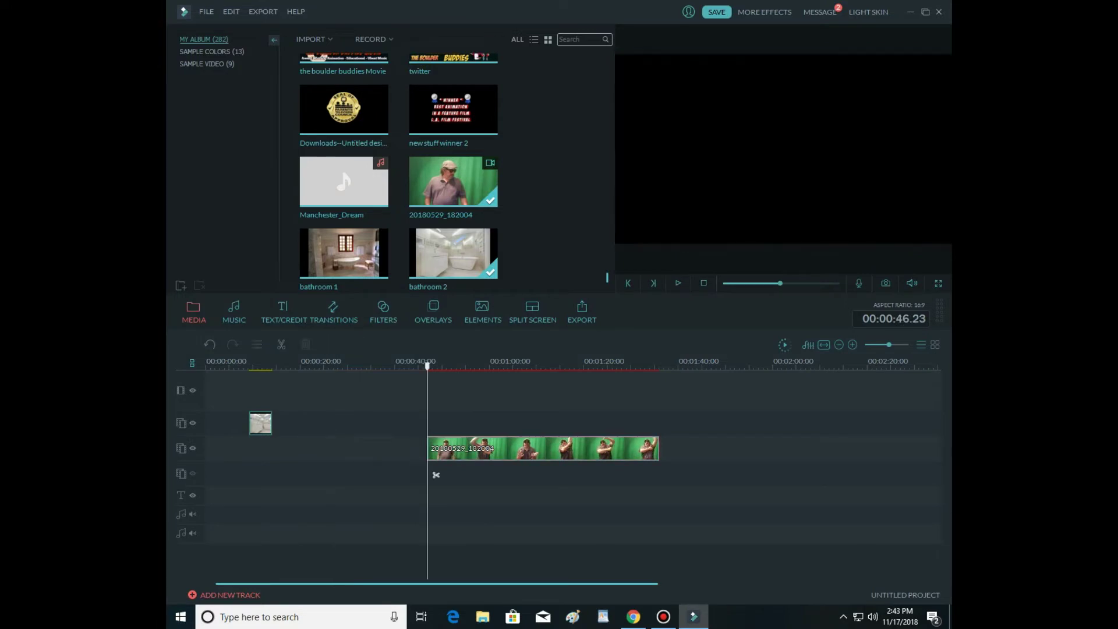
left_click_drag(543, 448, 478, 448)
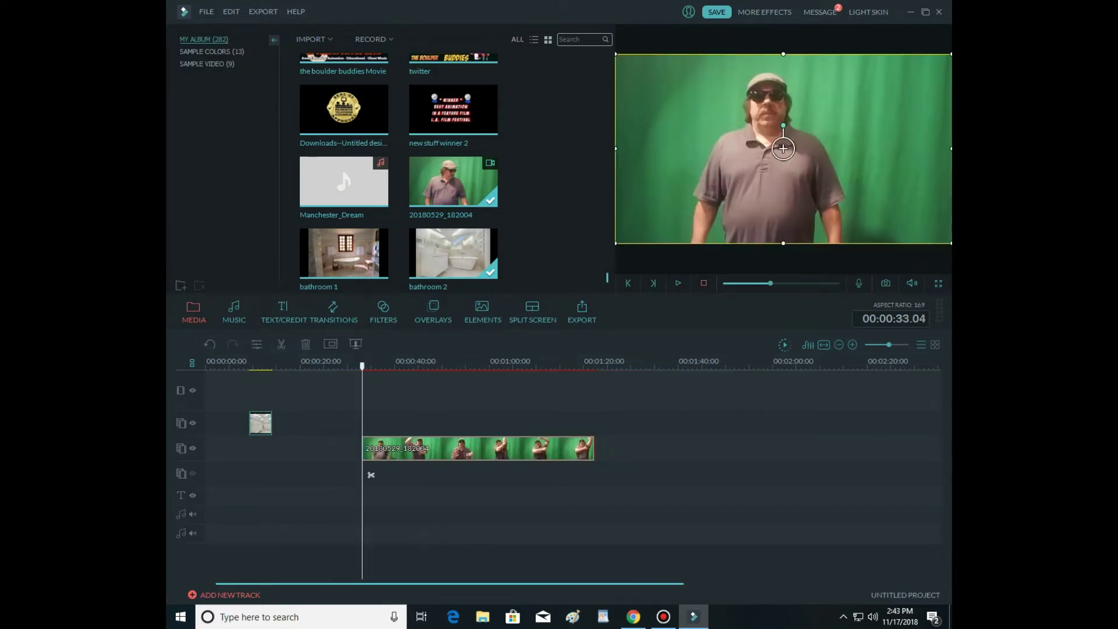
- Apply the green screen effect to the trimmed clip, picking the green backdrop as key color and raising the intensity until the backdrop is transparent
key("space")
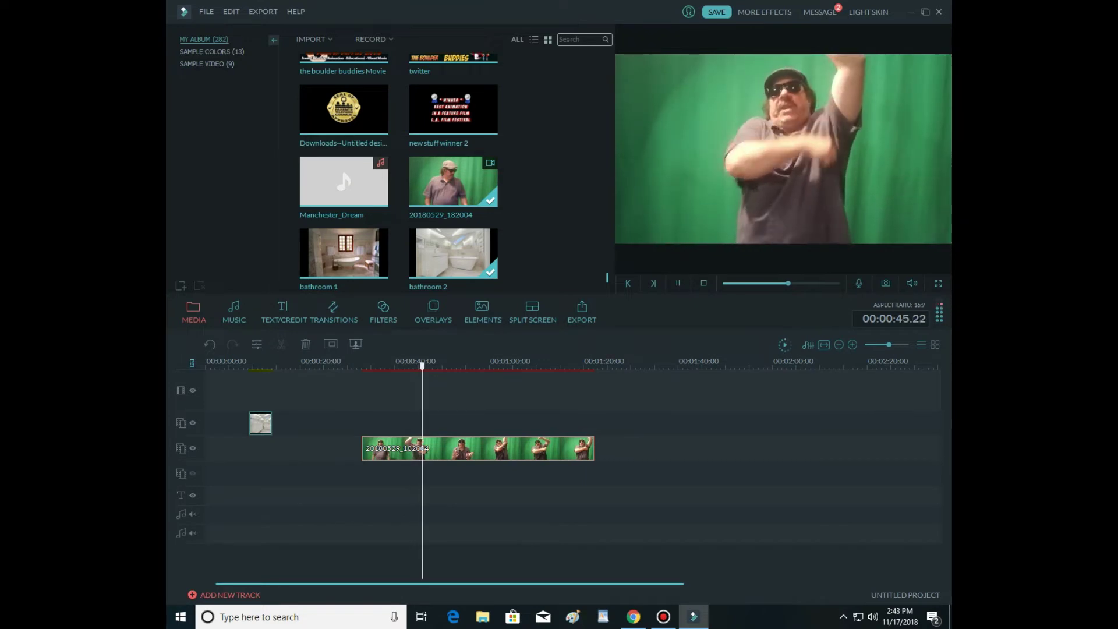
right_click(437, 447)
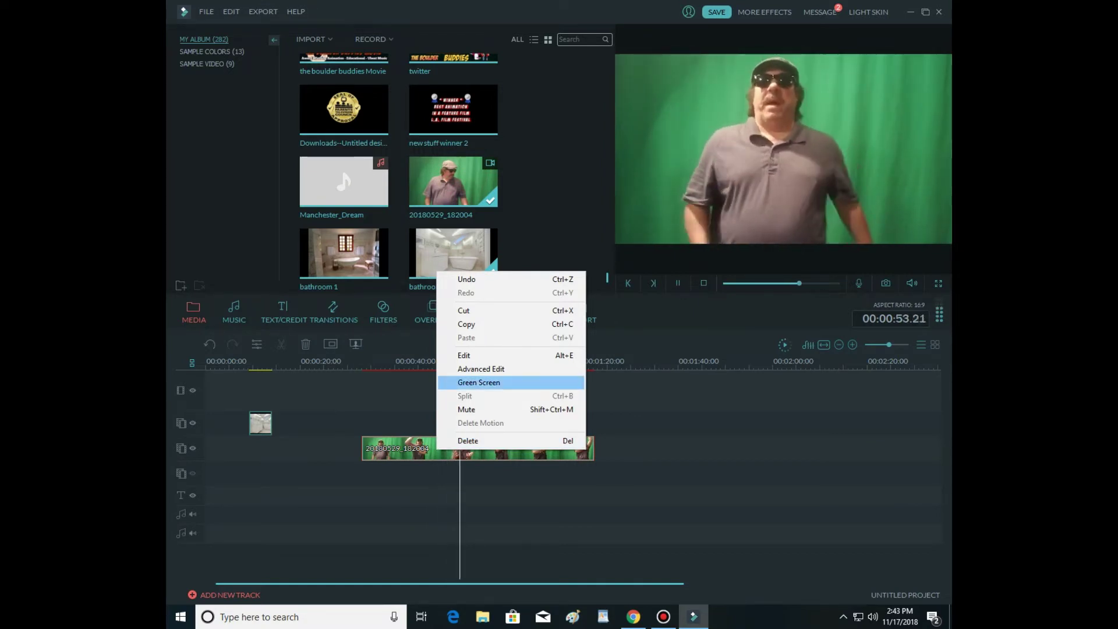
left_click(479, 382)
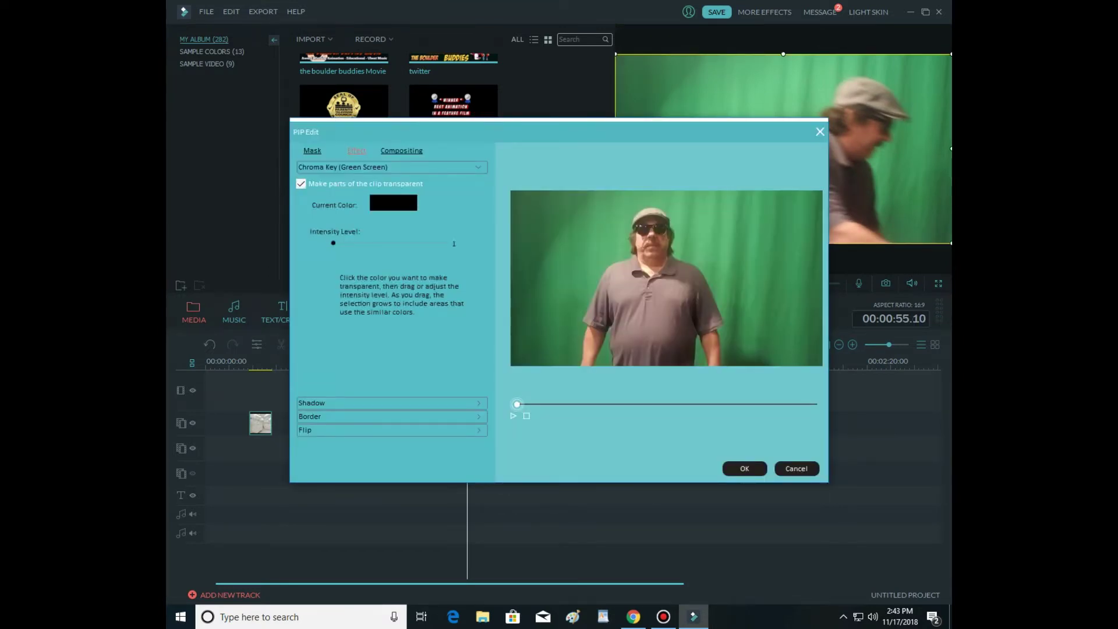
left_click(594, 247)
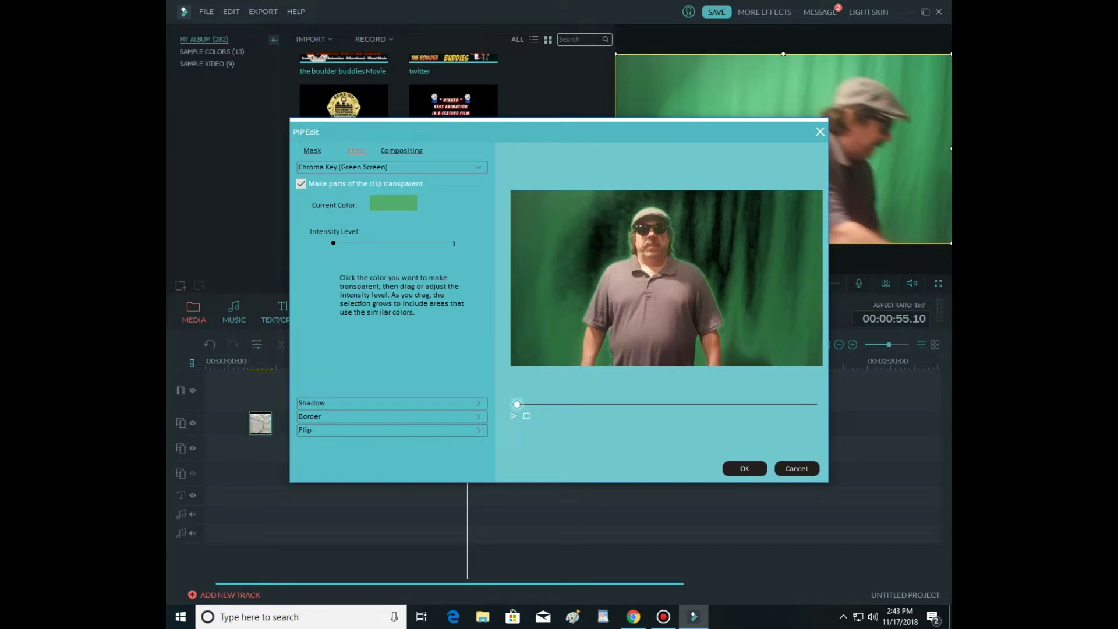
left_click_drag(333, 243, 446, 243)
left_click(744, 469)
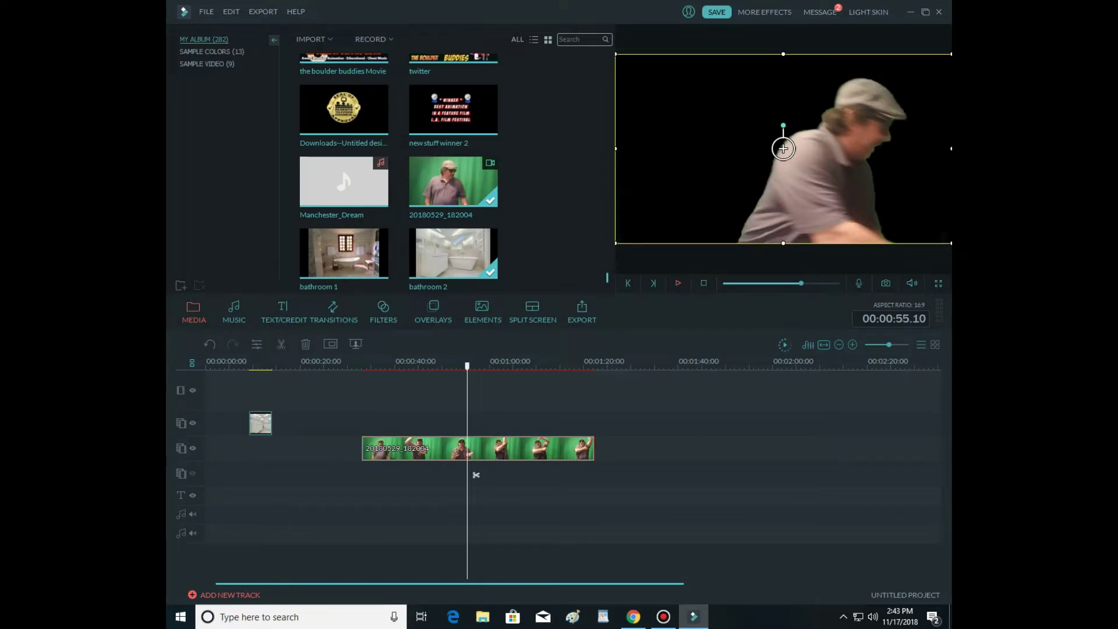
- Play back the keyed clip to check the backdrop removal through to its end
left_click(678, 283)
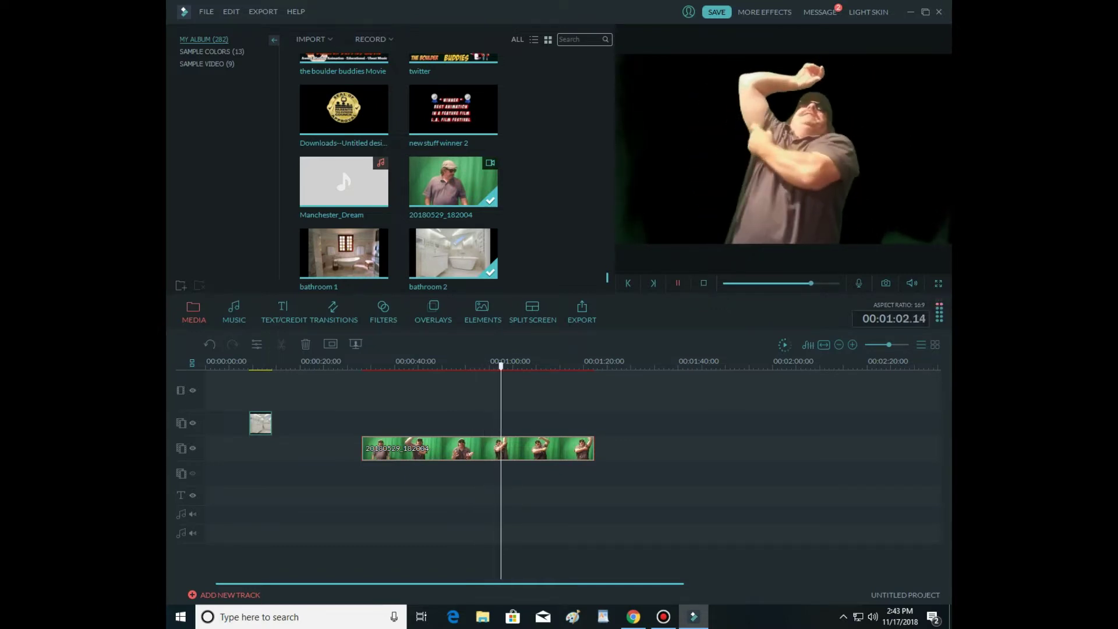
key("space")
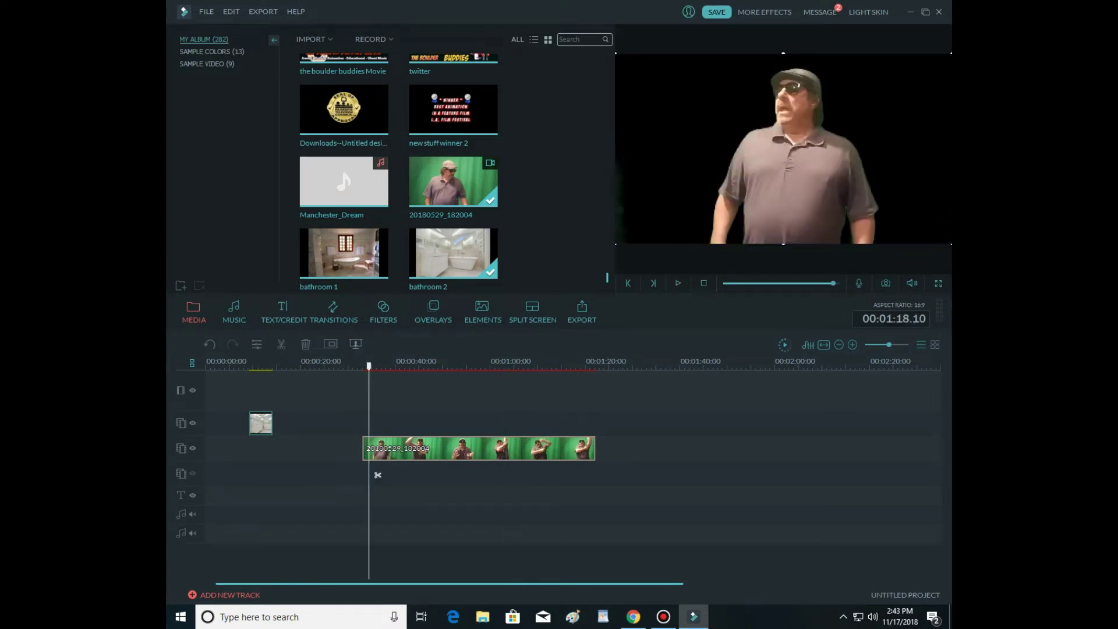
key("space")
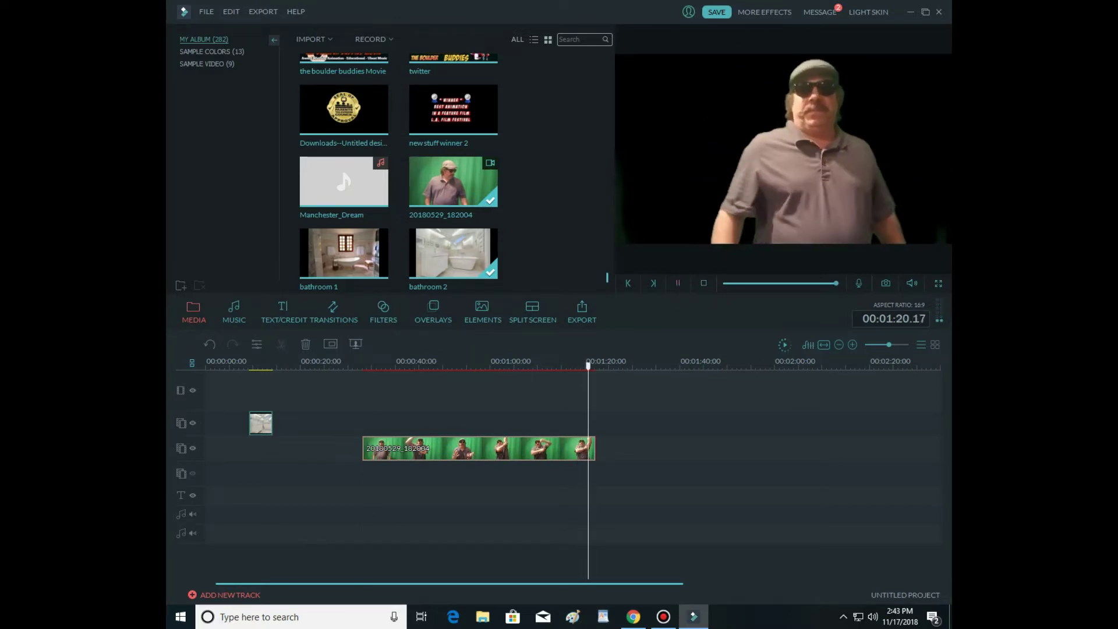
- Split the keyed clip at 00:01:20.19 and delete the short piece after the cut
left_click(576, 449)
right_click(571, 447)
left_click(600, 393)
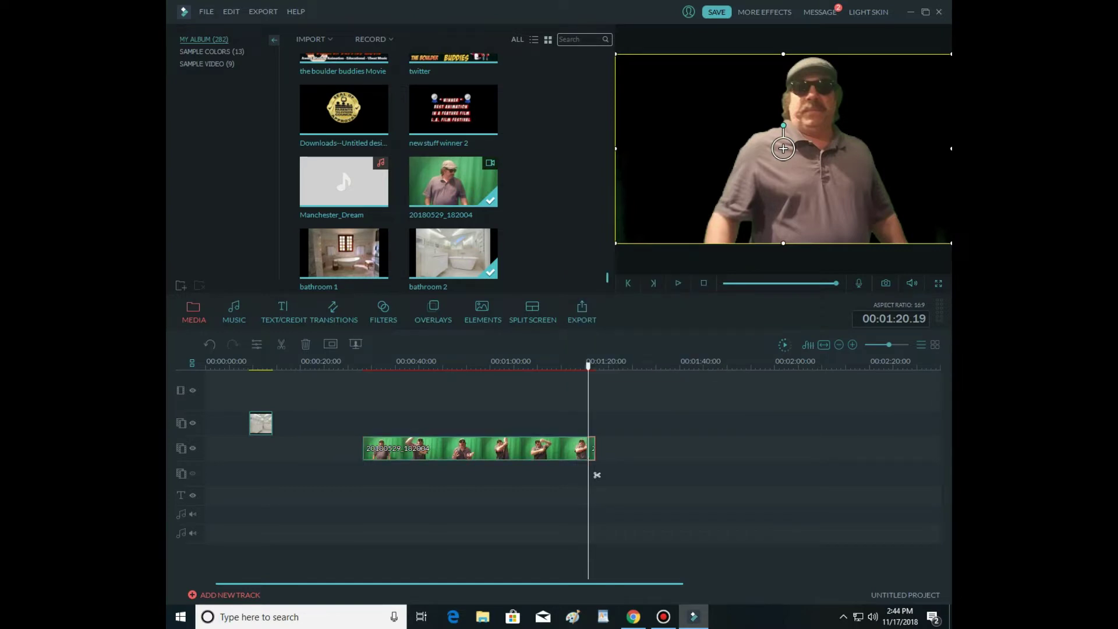
key("Delete")
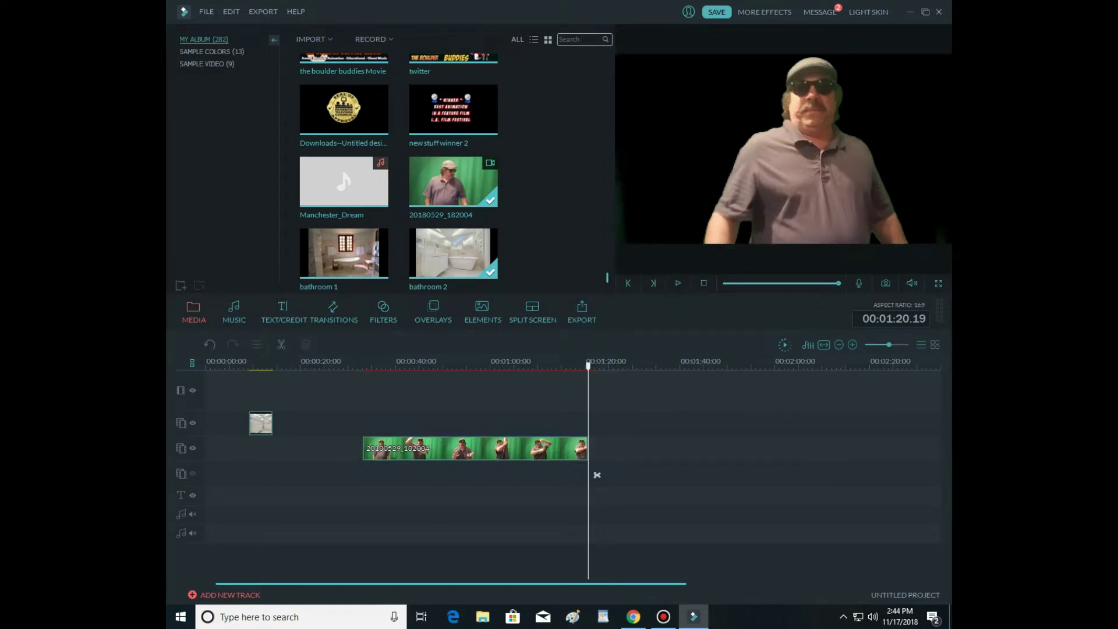
- Move the keyed clip and the bathroom 2 image to the start of the timeline on their own tracks
left_click_drag(475, 448, 318, 449)
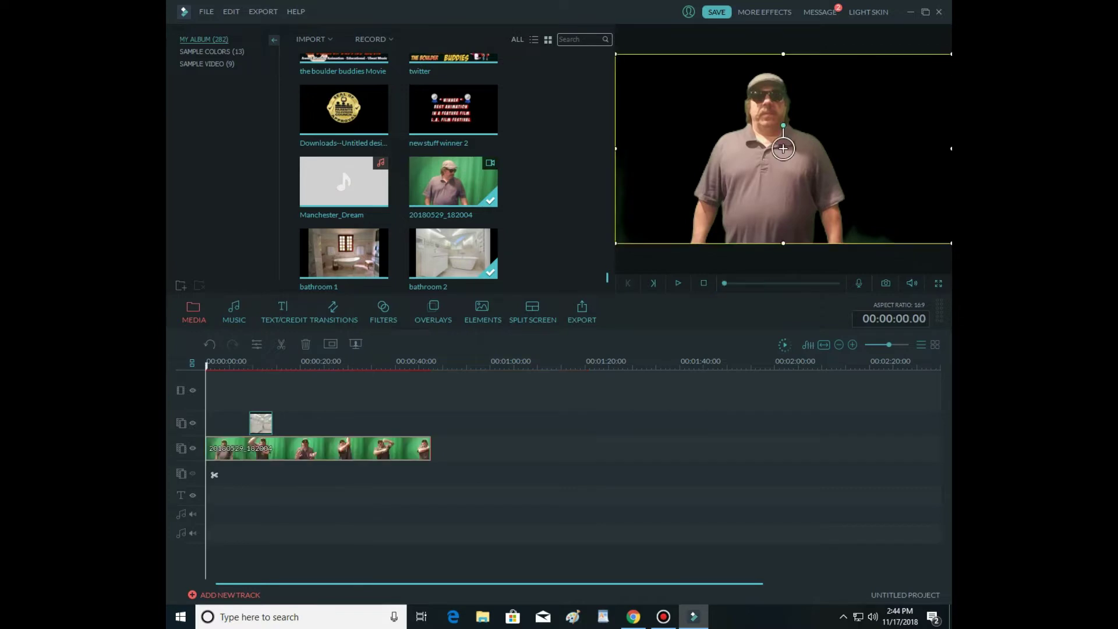
left_click_drag(260, 423, 218, 422)
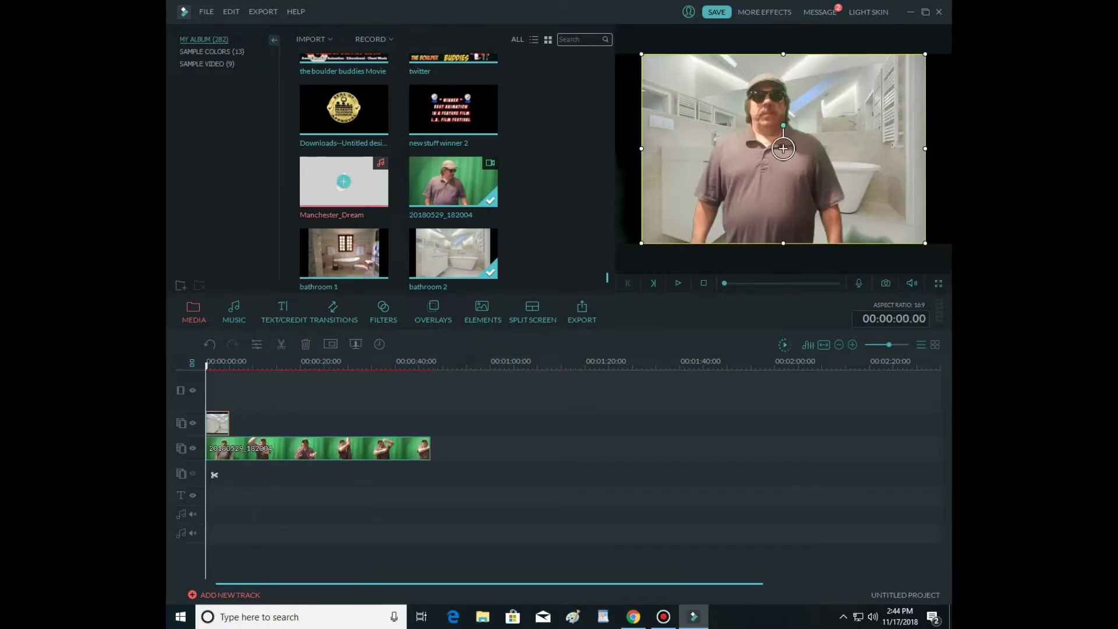
- Insert the bathroom 1 image at the start of the main video track, and enlarge the bathroom 2 image to nearly fill the frame
left_click(343, 253)
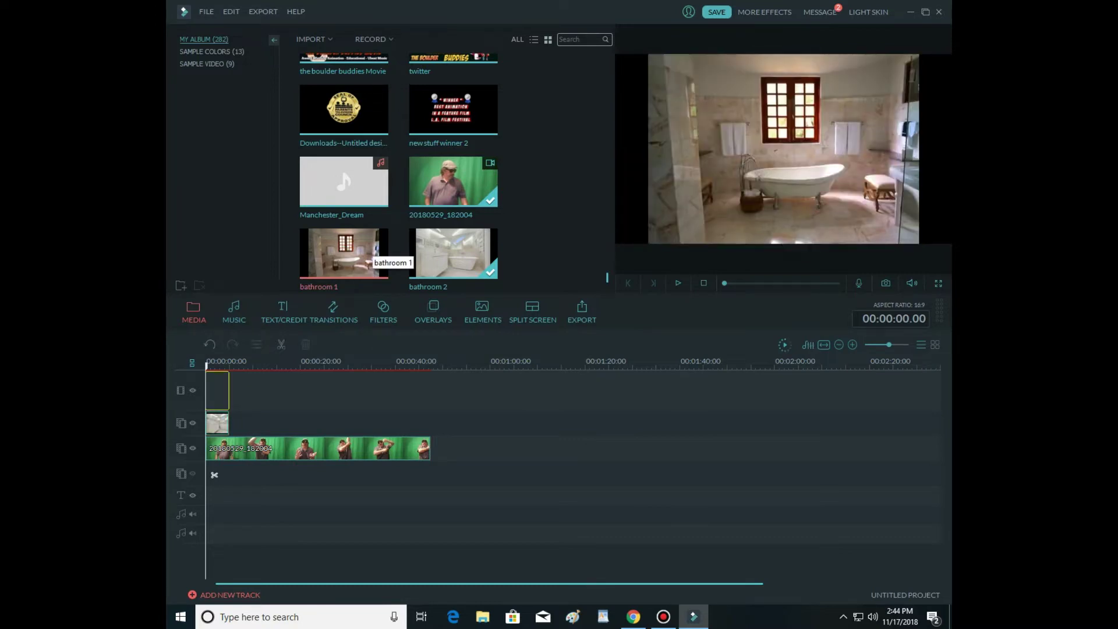
left_click_drag(343, 252, 217, 391)
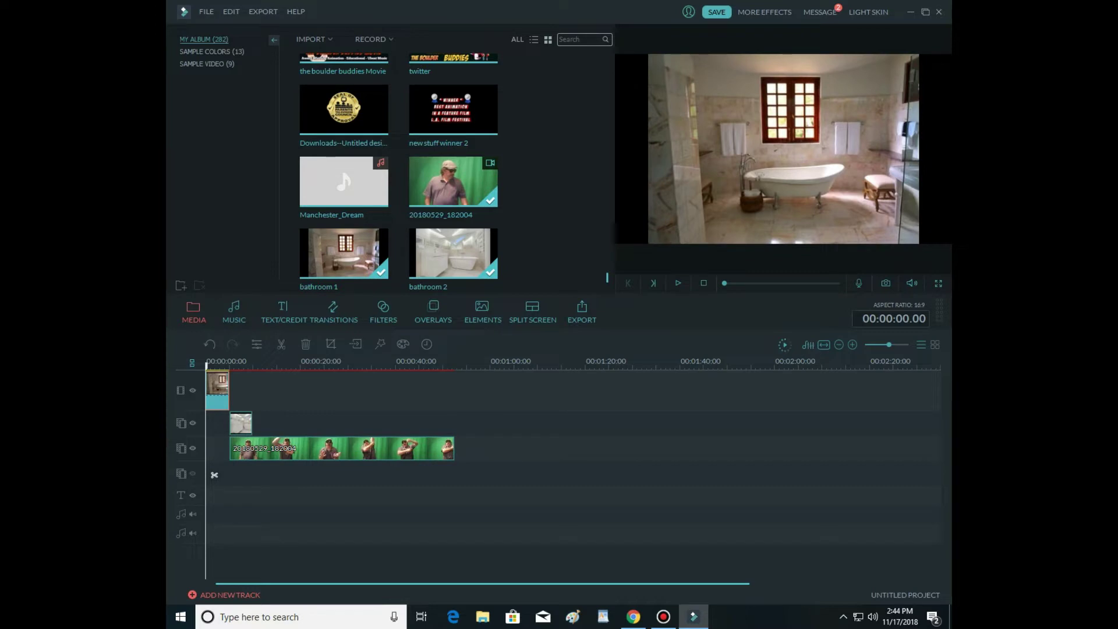
left_click_drag(215, 474, 238, 475)
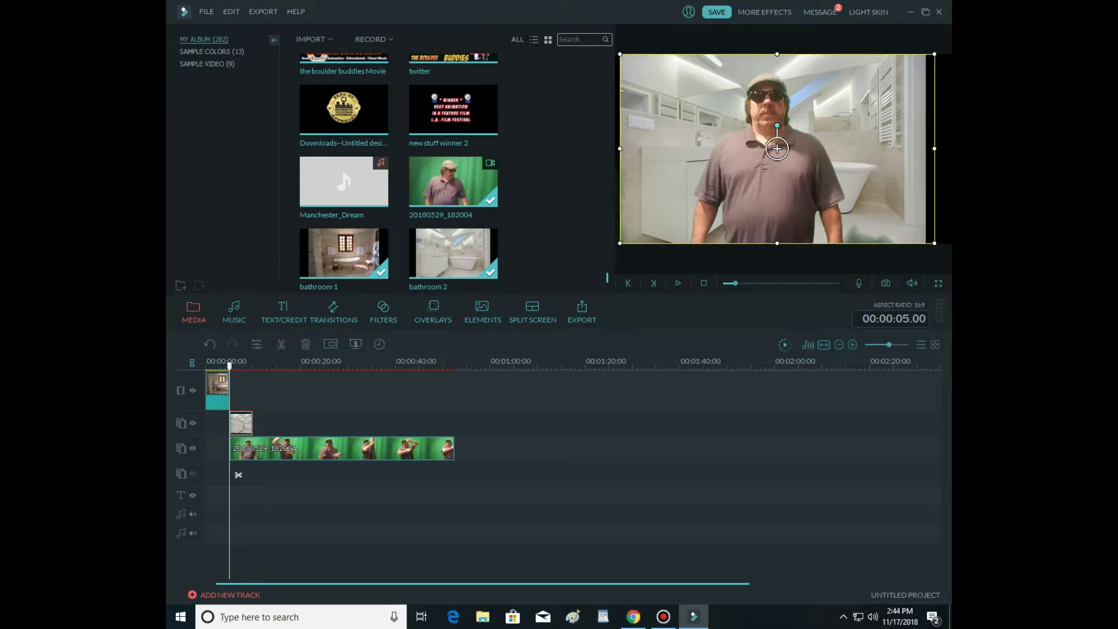
left_click_drag(783, 149, 783, 141)
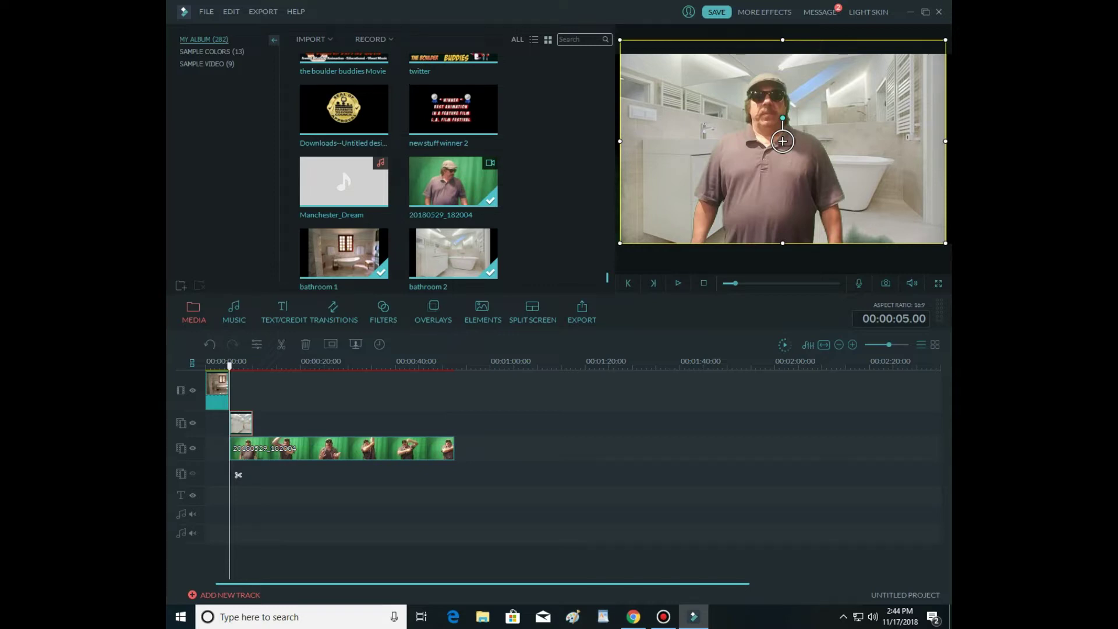
- Shrink the keyed clip to about 60% of the frame size and position the man in the lower-left corner of the picture
left_click(342, 448)
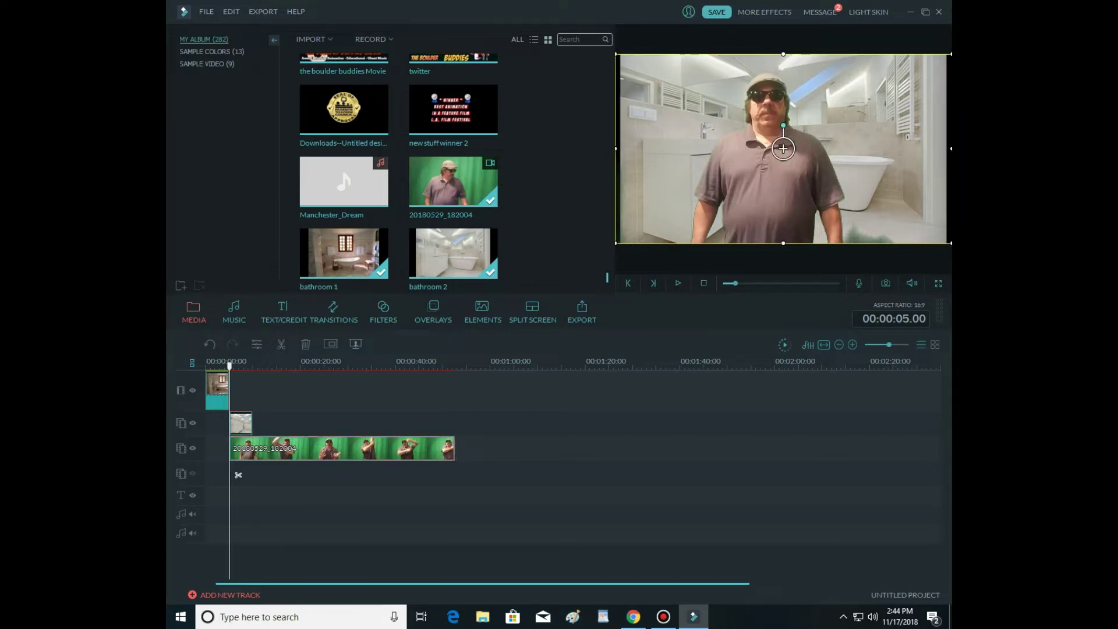
left_click_drag(615, 244, 749, 168)
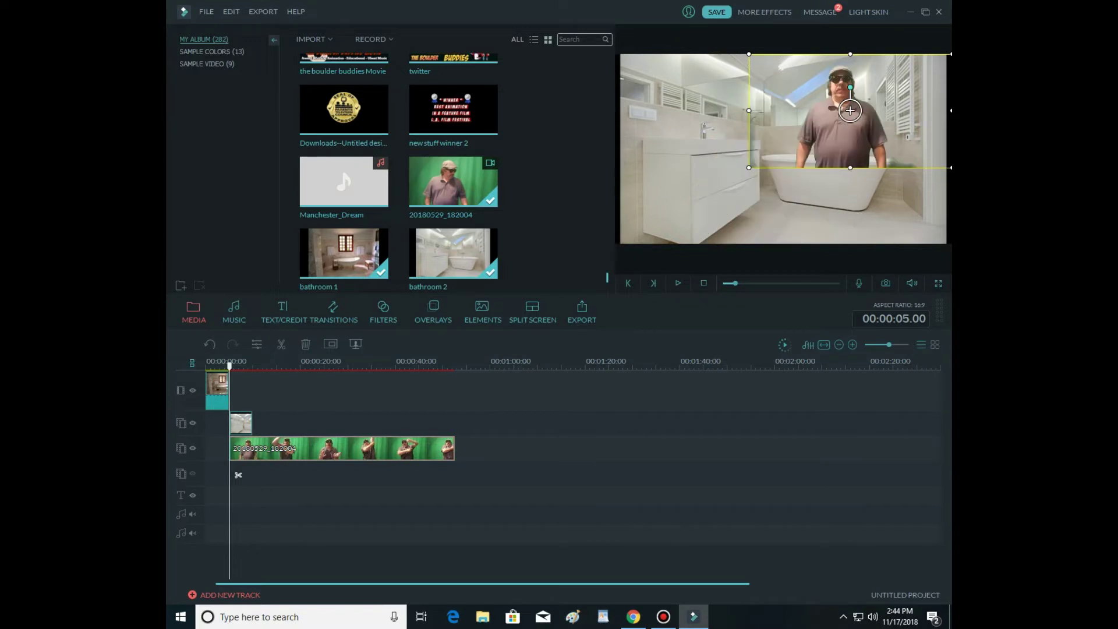
left_click_drag(851, 110, 716, 200)
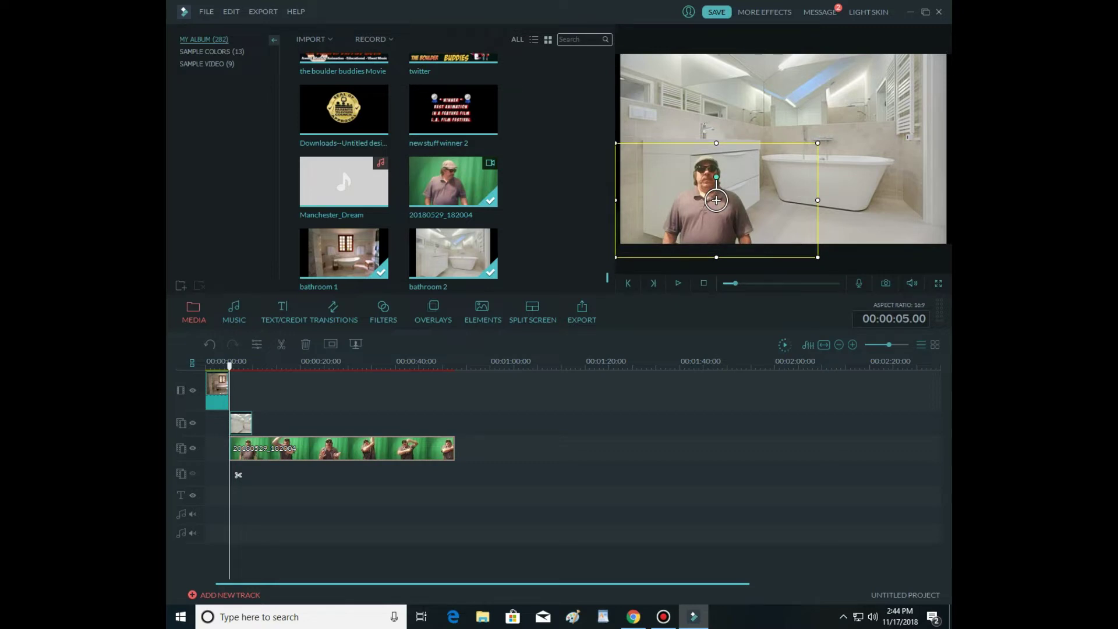
- Play the composite from 00:00:05.00 and move the keyed clip back to the start of the timeline
left_click(678, 283)
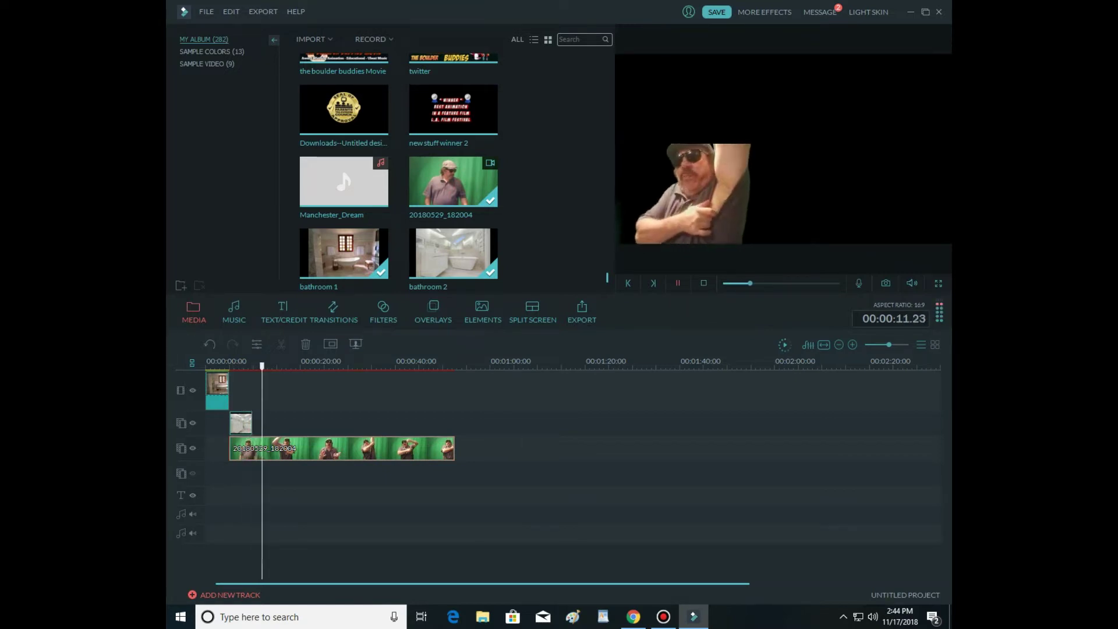
key("space")
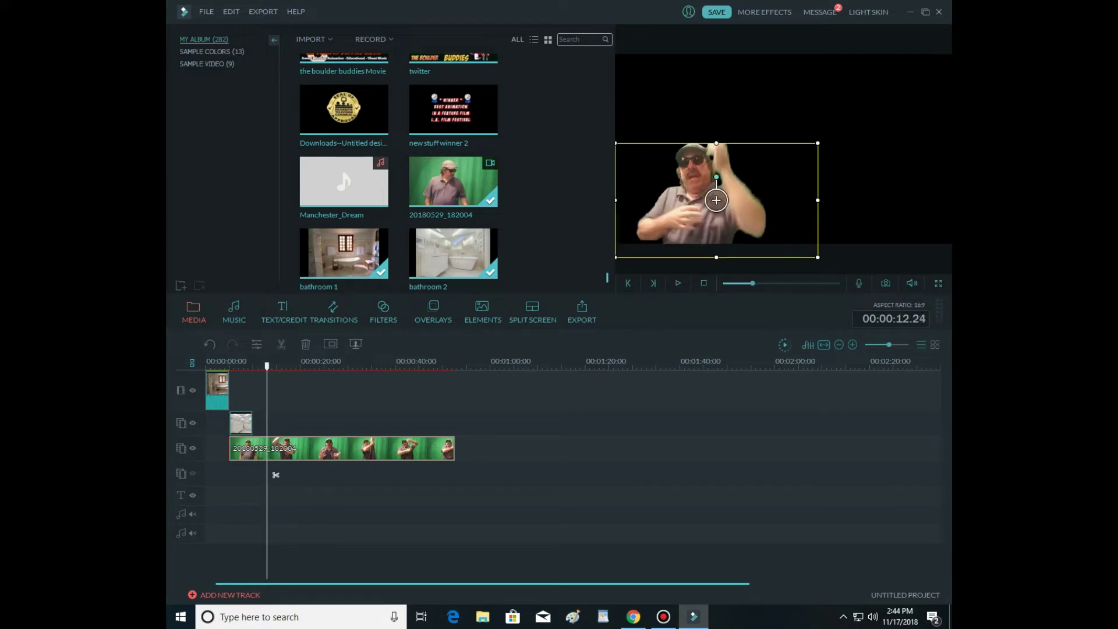
left_click_drag(342, 448, 318, 449)
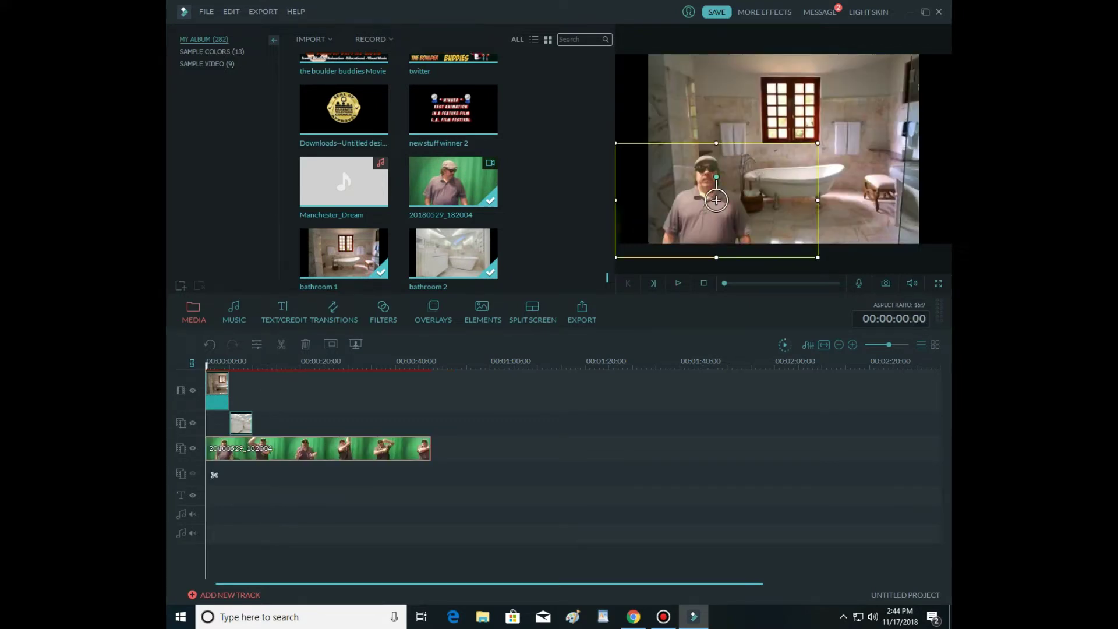
- Try to delete the bathroom 1 image from the main video track and undo the deletion
left_click(217, 390)
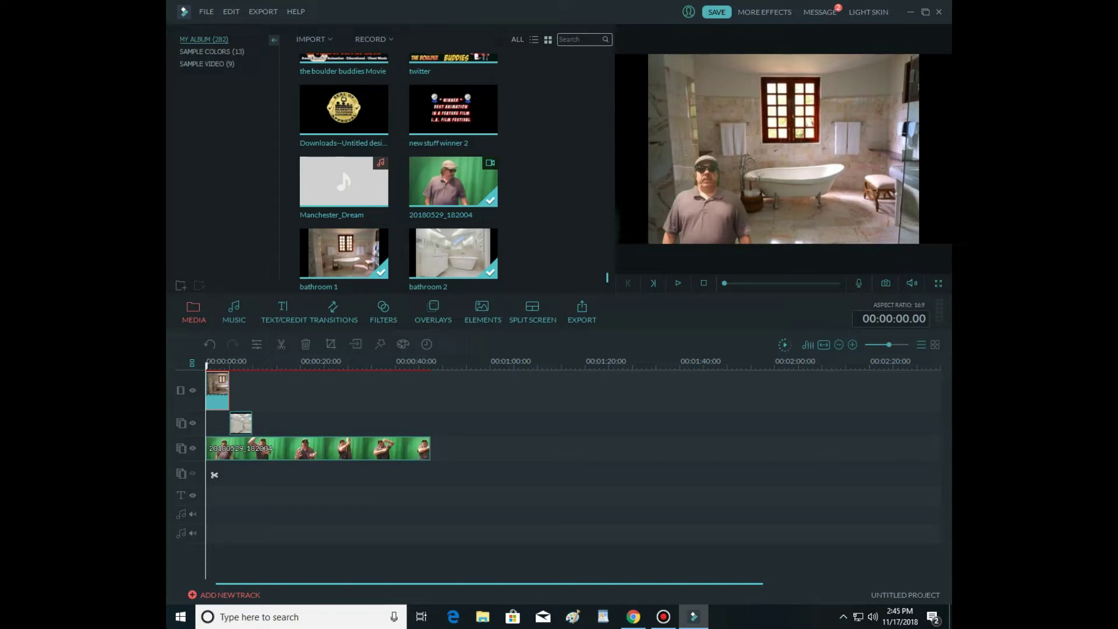
key("Delete")
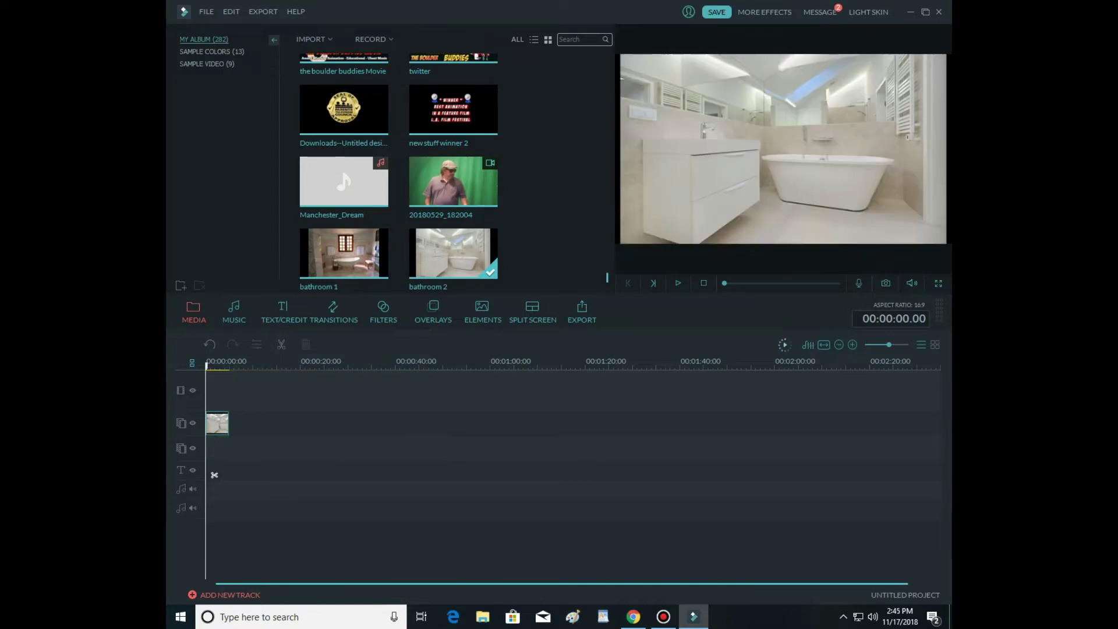
left_click(231, 12)
left_click(262, 28)
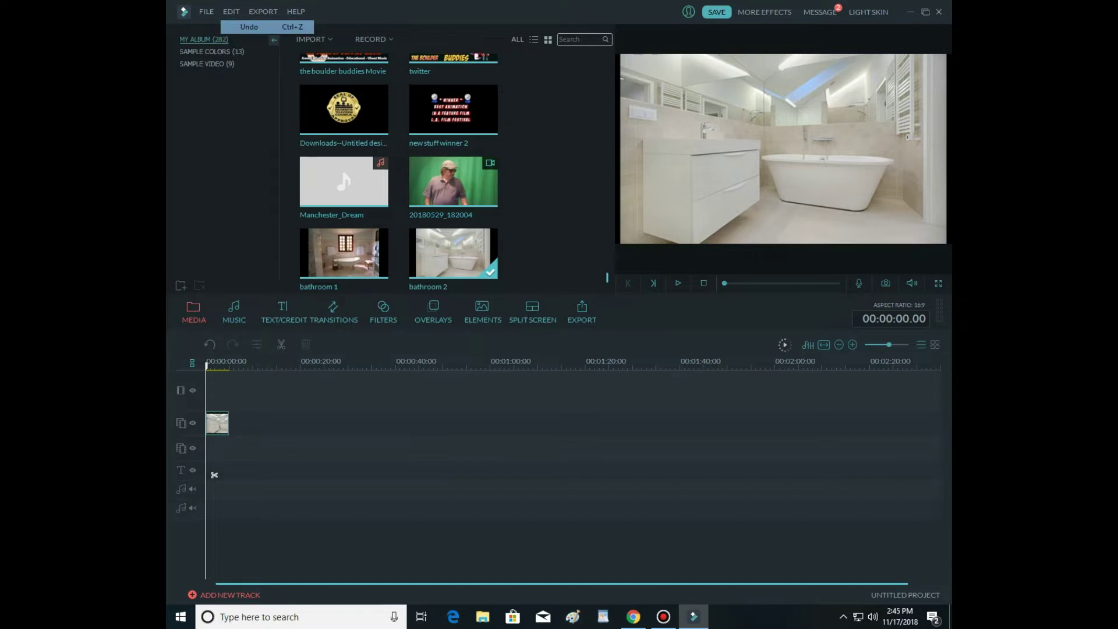
- Shift the bathroom 2 image and the keyed clip away from the timeline start and delete the bathroom 1 image from the main video track
left_click_drag(241, 424, 299, 424)
left_click_drag(318, 448, 382, 448)
left_click(218, 390)
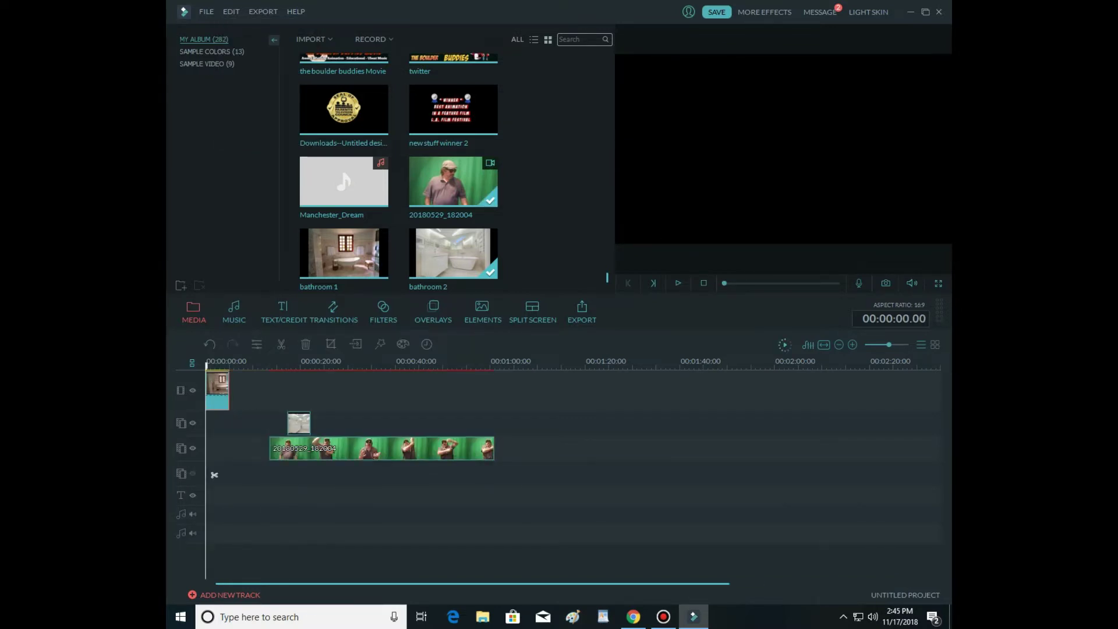
key("Delete")
- Place the bathroom 1 image on the overlay track above the keyed clip at the timeline start and extend it to the clip's end
left_click_drag(358, 448, 504, 424)
left_click(275, 423)
left_click(343, 253)
left_click_drag(343, 253, 217, 423)
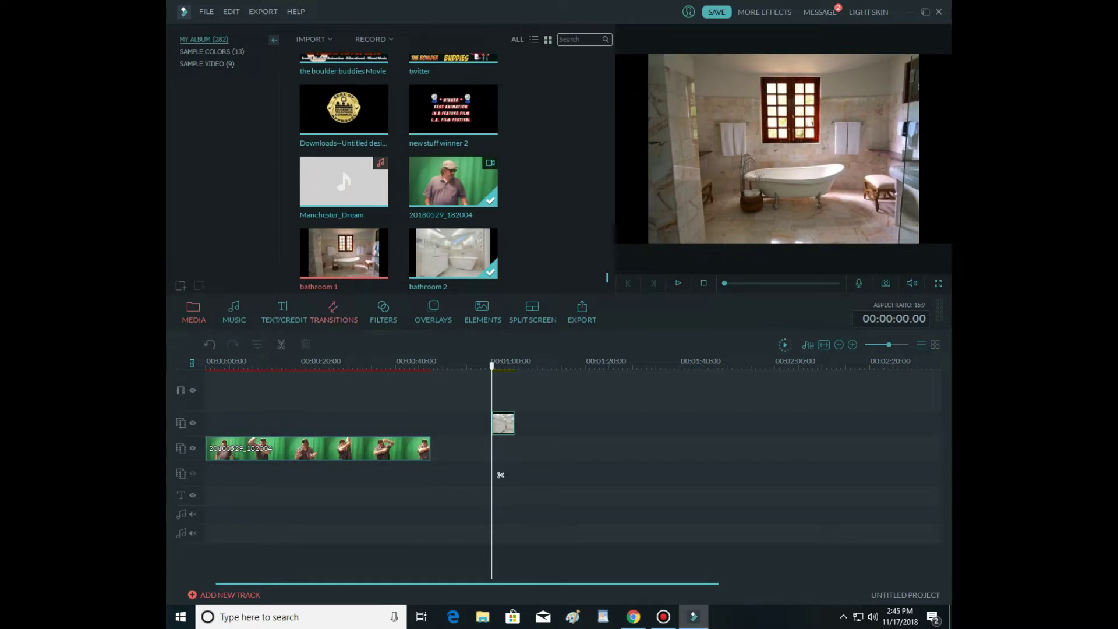
left_click_drag(343, 254, 431, 424)
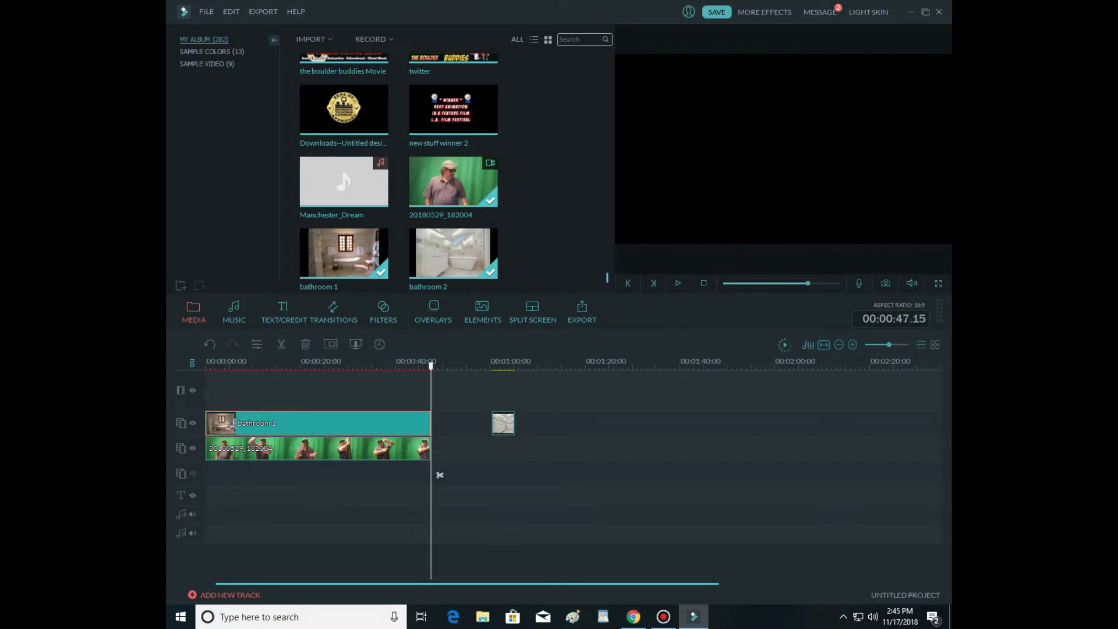
- Delete the bathroom 2 image from the overlay track
mouse_move(440, 475)
left_mouse_down()
mouse_move(501, 475)
mouse_move(440, 475)
left_mouse_up()
key("Delete")
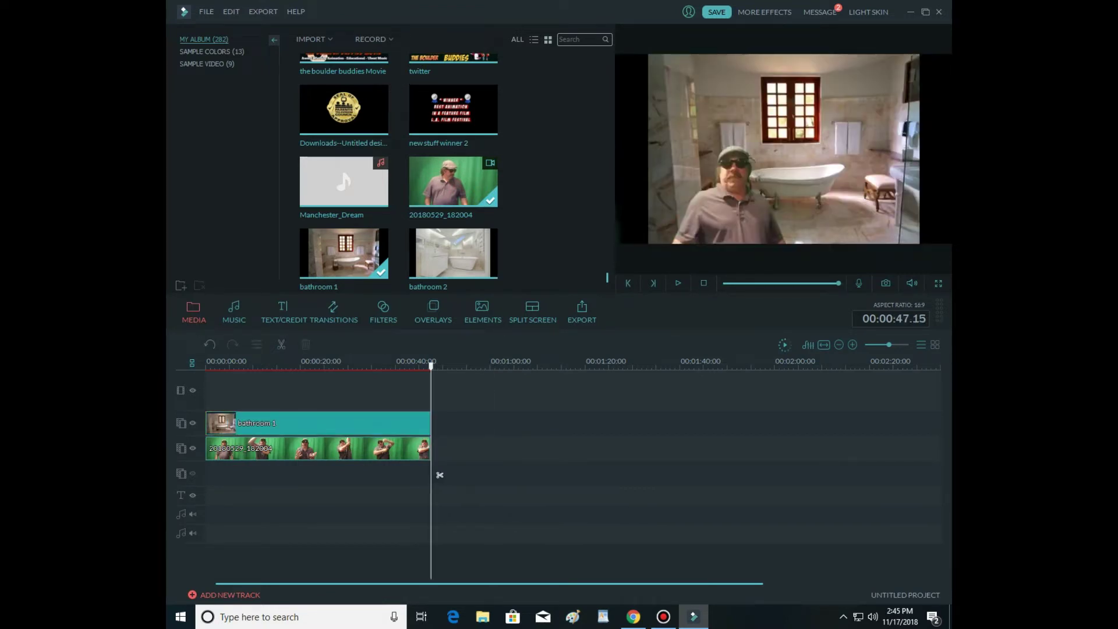
- Move the keyed clip and the bathroom 1 background so that both start at 00:00:18.16
left_click_drag(317, 448, 407, 449)
left_click_drag(318, 423, 419, 424)
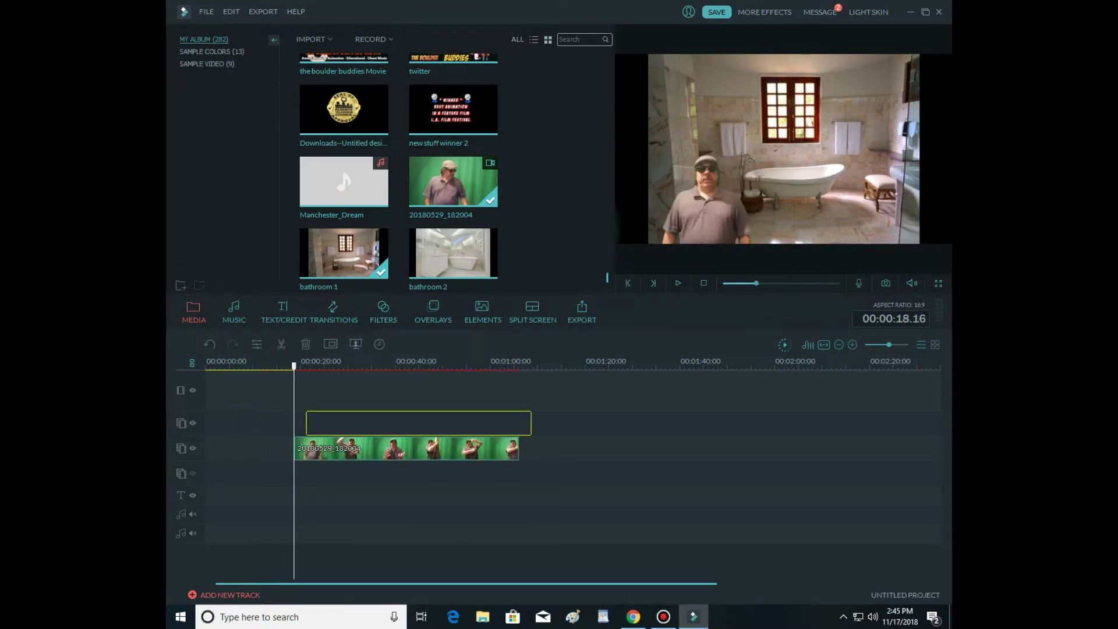
left_click_drag(519, 423, 519, 423)
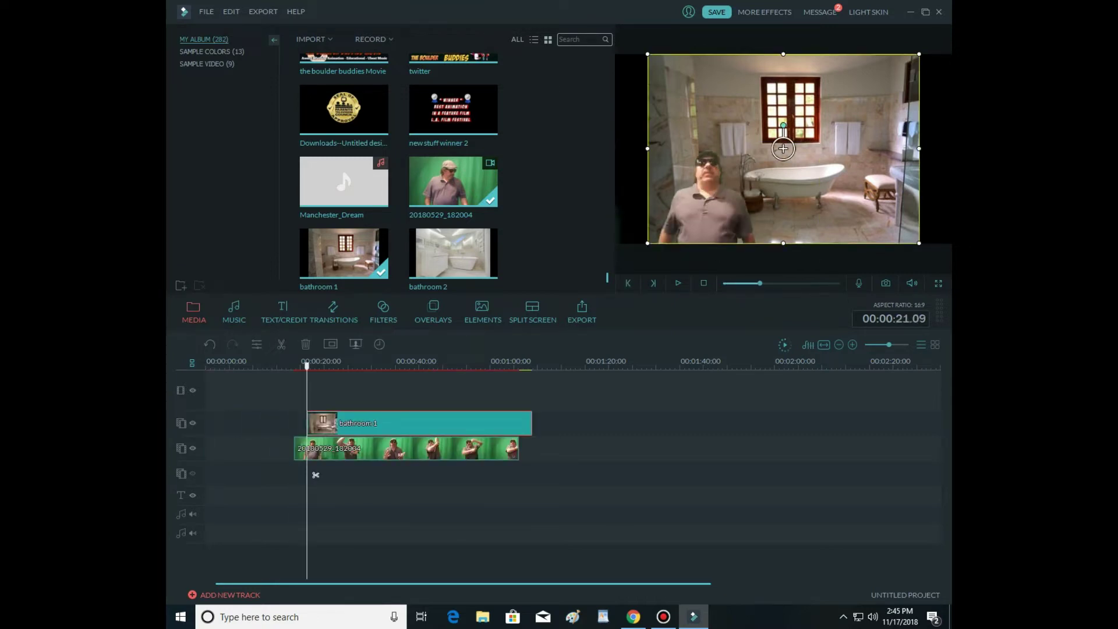
left_click_drag(418, 424, 405, 423)
left_click_drag(304, 424, 304, 423)
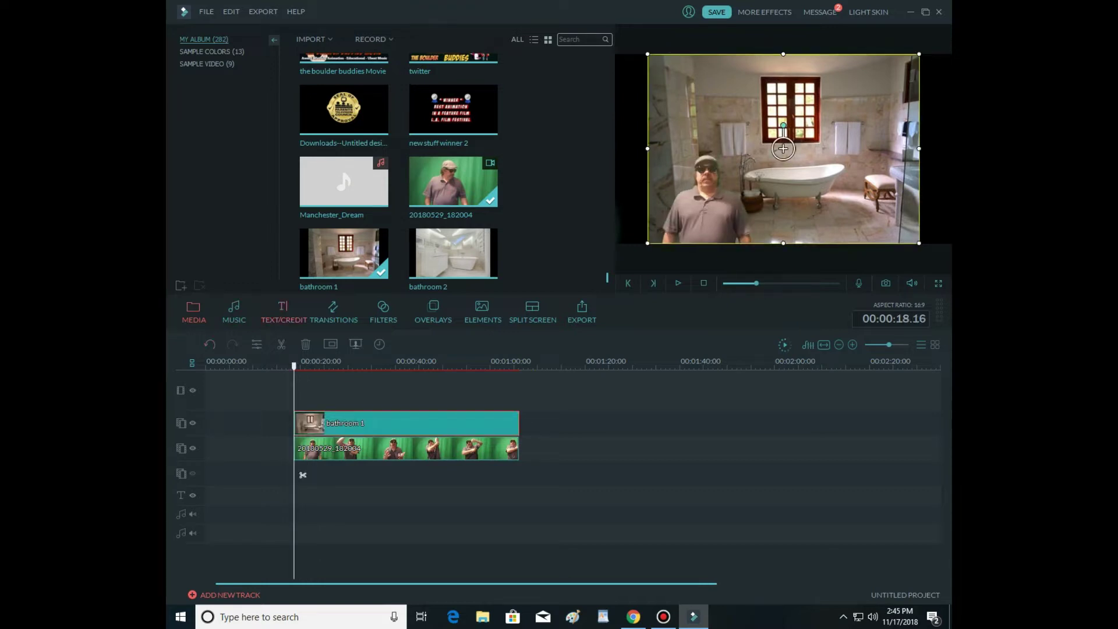
- Browse the title presets and preview several, including Anime Lowerthird 1, Birthday Pack Opener 1 and various Big Screen Pack openers
left_click(283, 309)
left_click(453, 221)
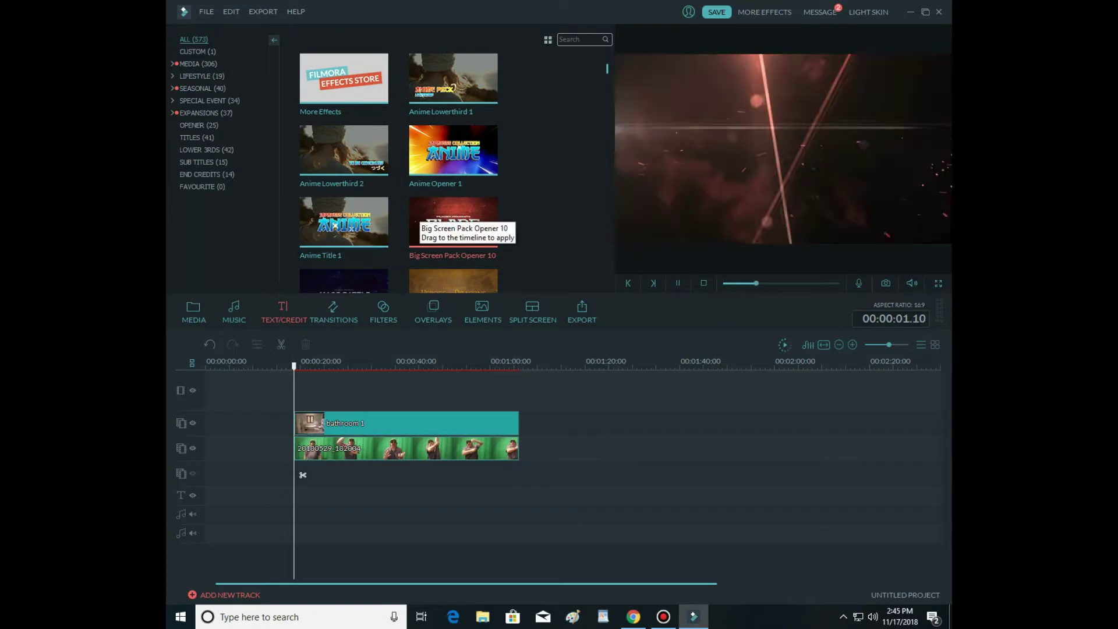
left_click(453, 77)
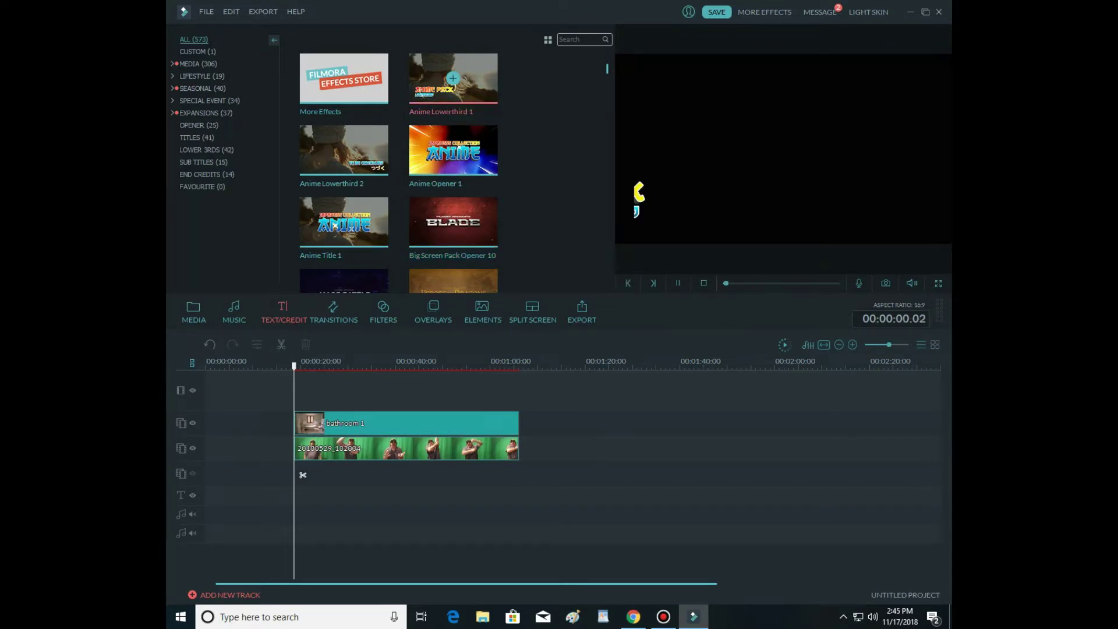
scroll(453, 81, "down", 5)
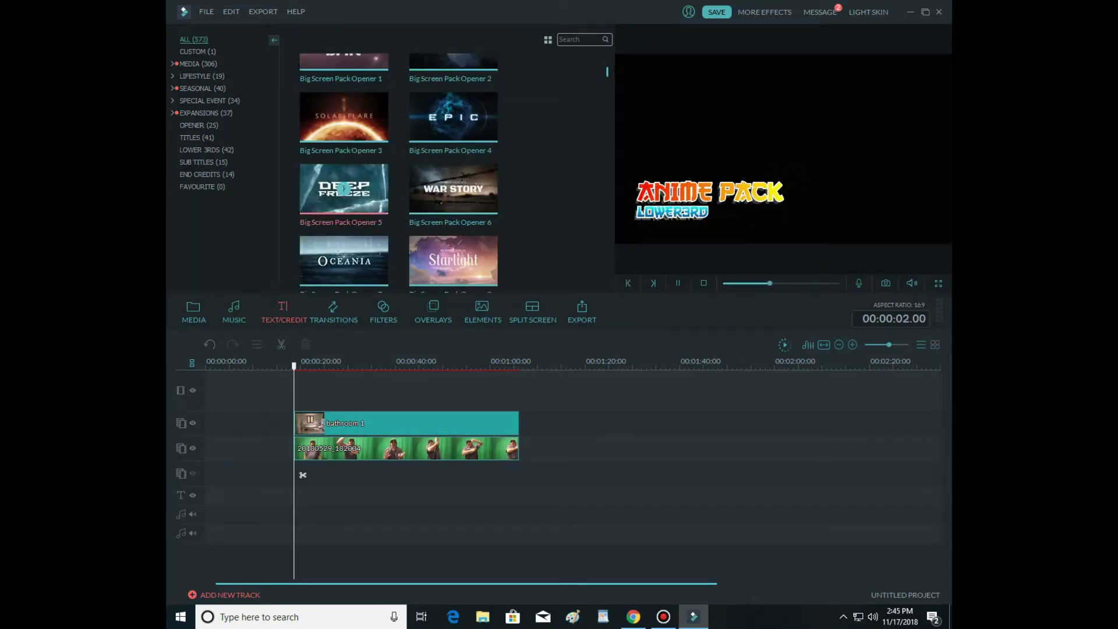
left_click(453, 188)
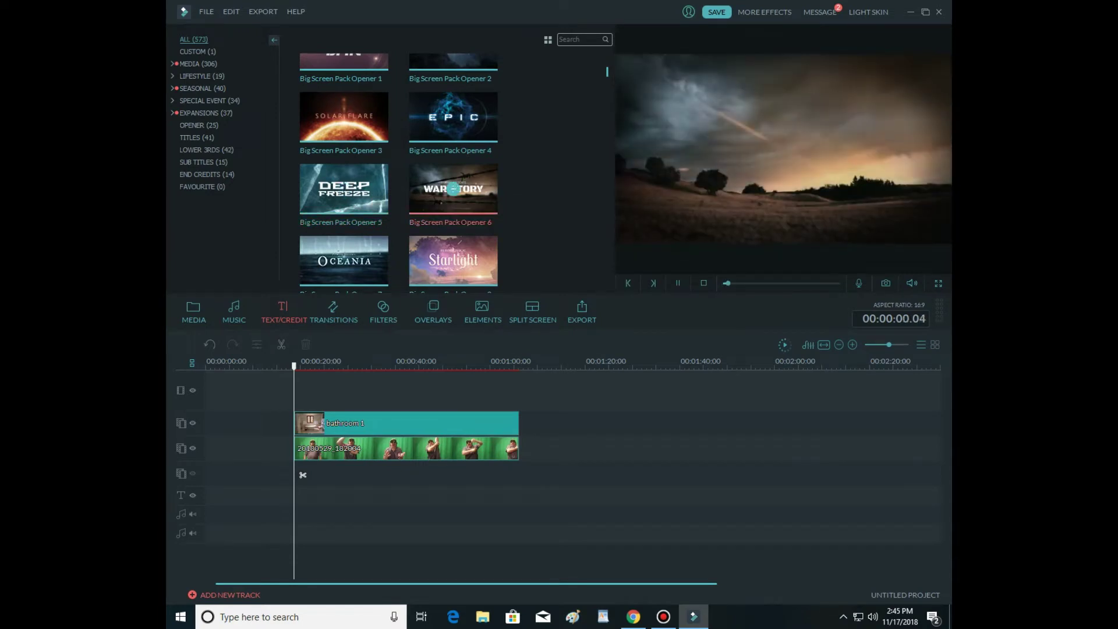
scroll(343, 154, "down", 2)
left_click(344, 153)
scroll(343, 154, "down", 2)
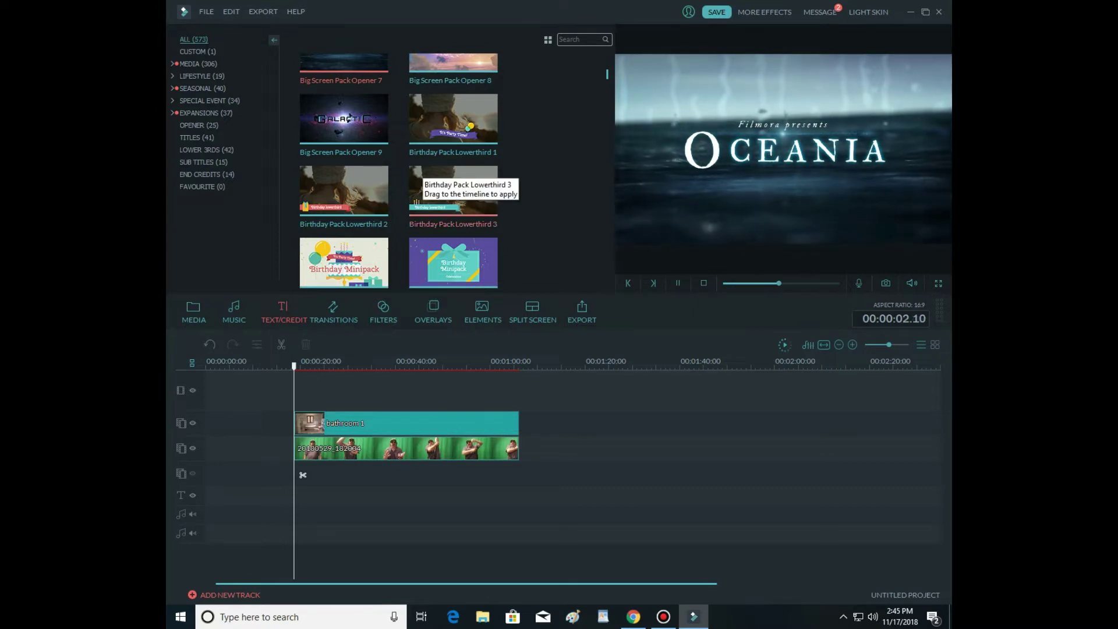
left_click(368, 269)
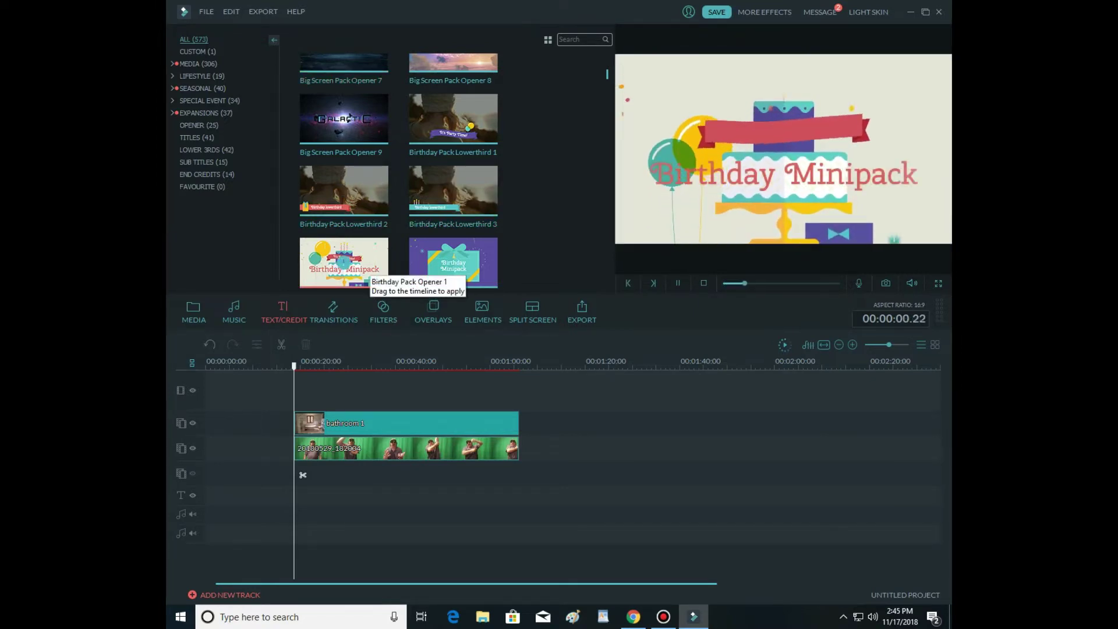
scroll(399, 173, "up", 5)
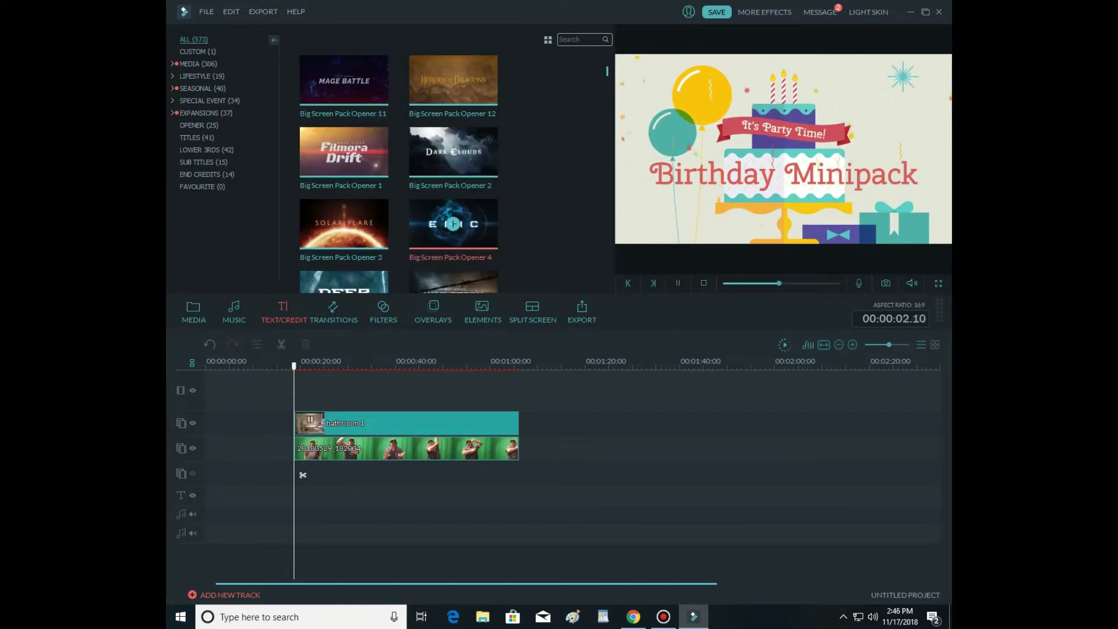
left_click(454, 224)
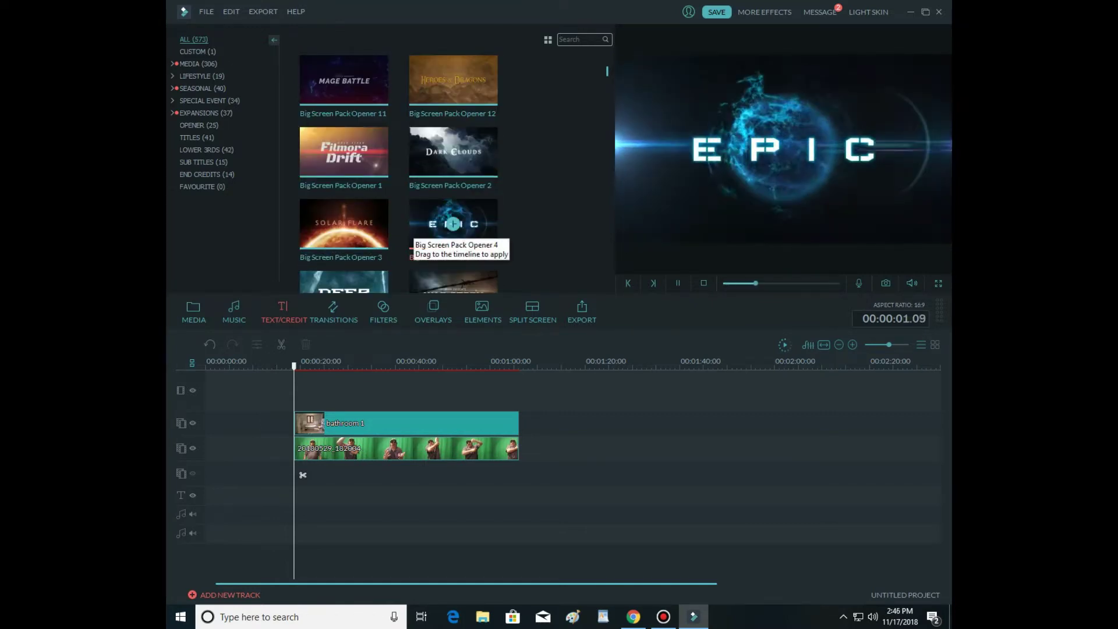
- Insert the Big Screen Pack Opener 3 title at the start of the main video track and return the playhead to 00:00:00.00
left_click(343, 224)
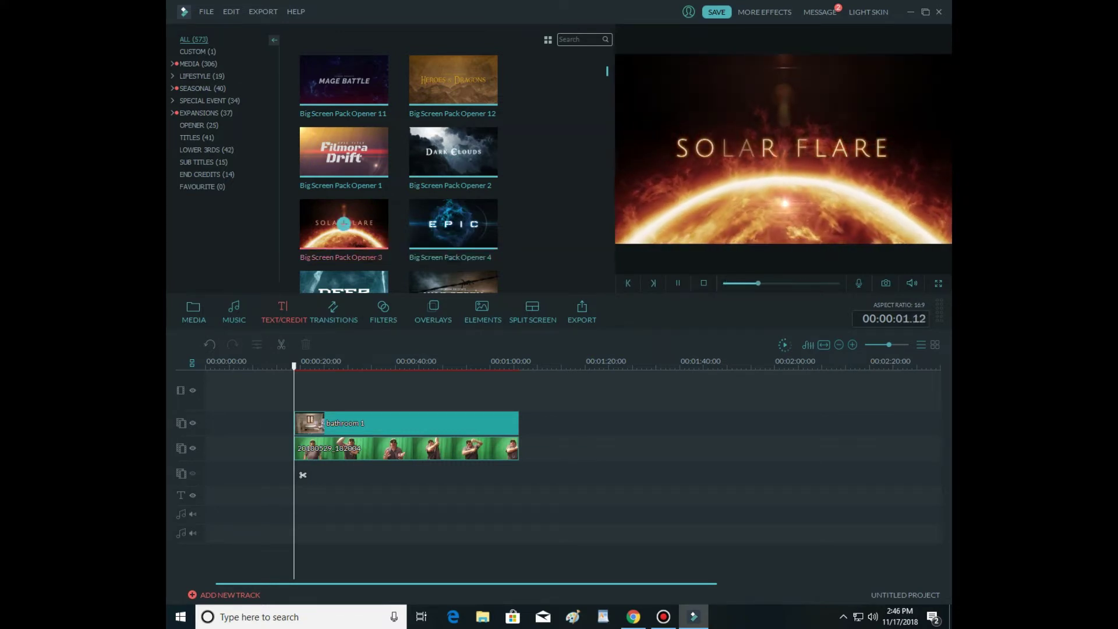
left_click_drag(343, 224, 218, 390)
left_click_drag(303, 475, 214, 475)
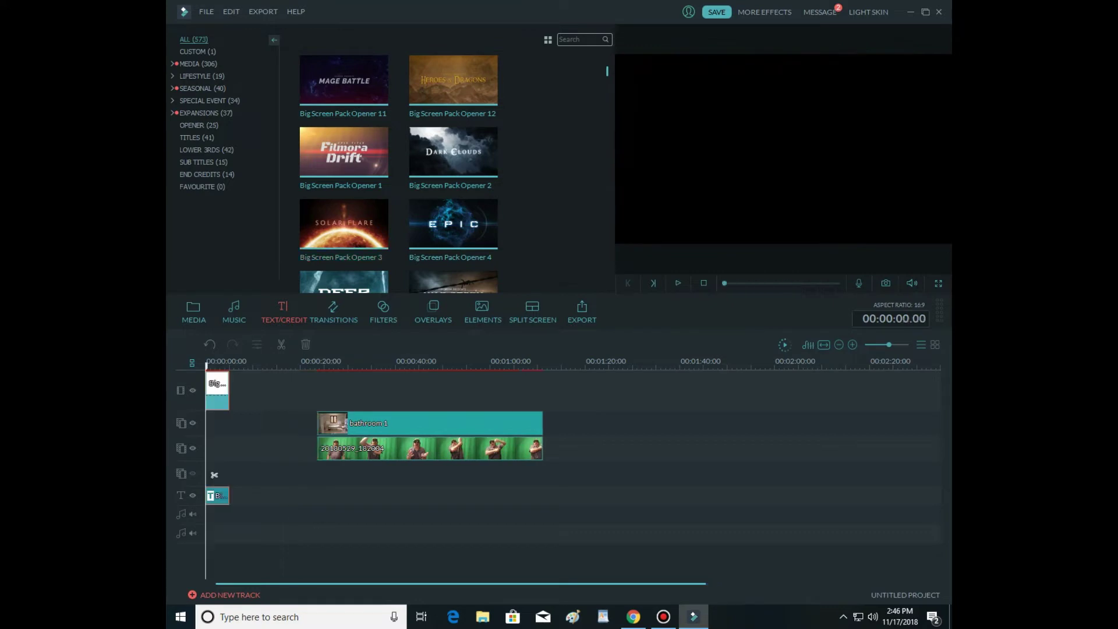
- Replace the SOLAR FLARE text of the opening title with "New From Blanco" and "For 2018" on a second line
double_click(218, 495)
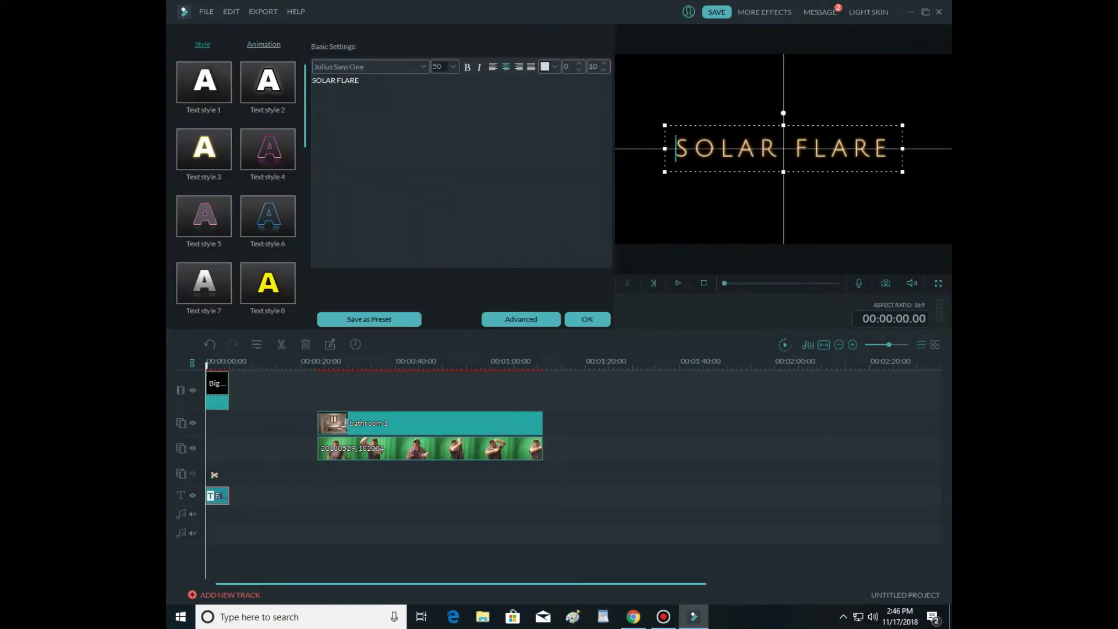
key("Delete")
key("Delete")
key("Delete")
key("Delete")
key("Delete")
key("Delete")
key("Delete")
key("Delete")
key("Delete")
key("Delete")
key("Delete")
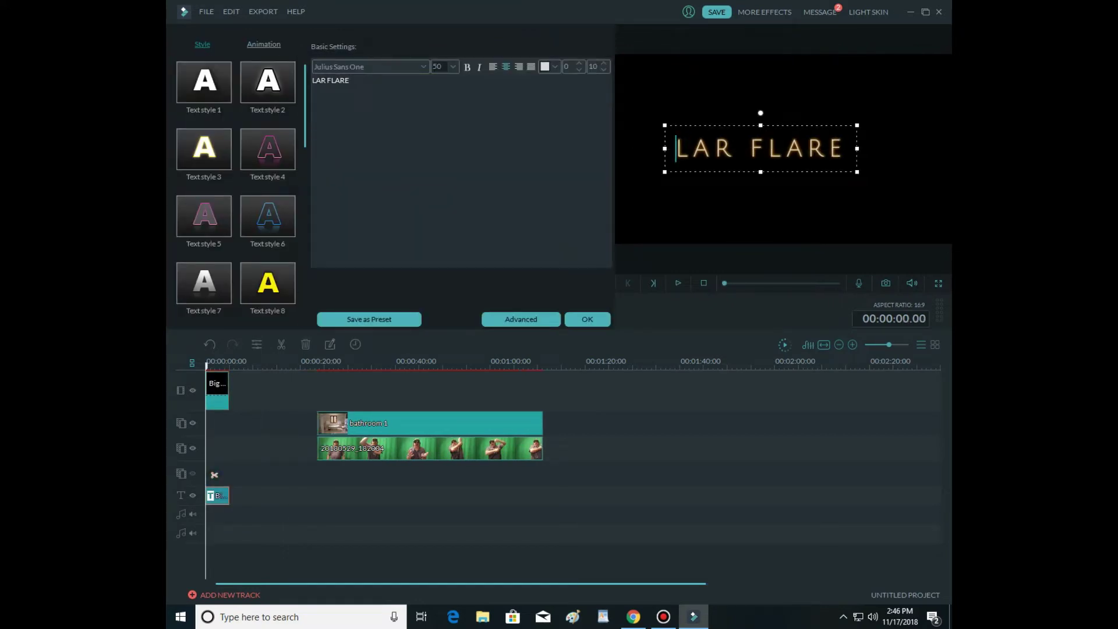
type("N")
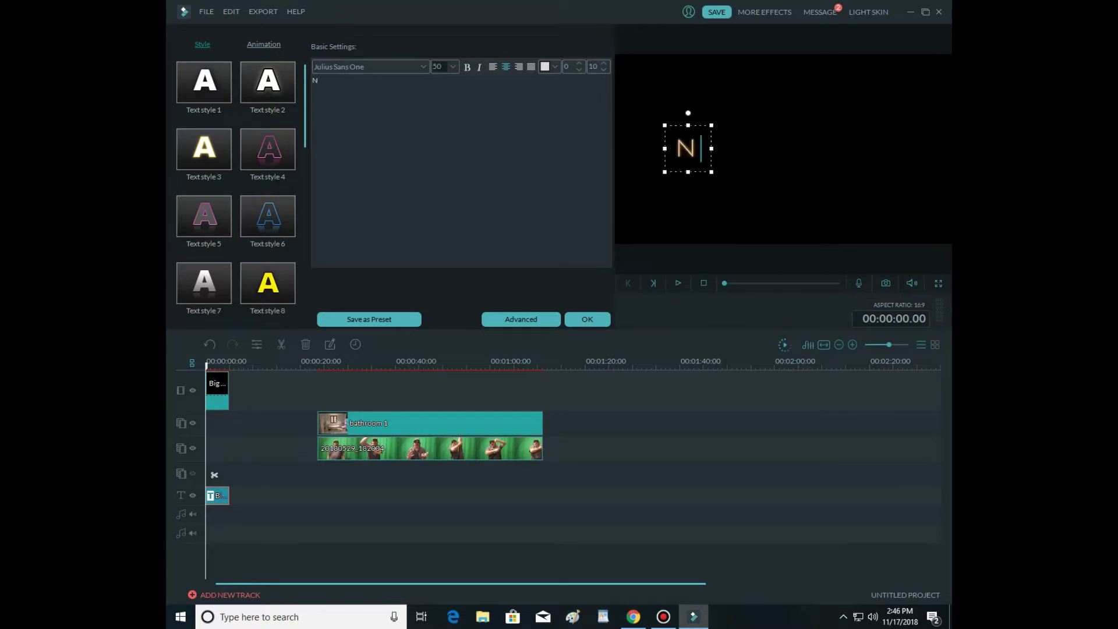
type("ew From")
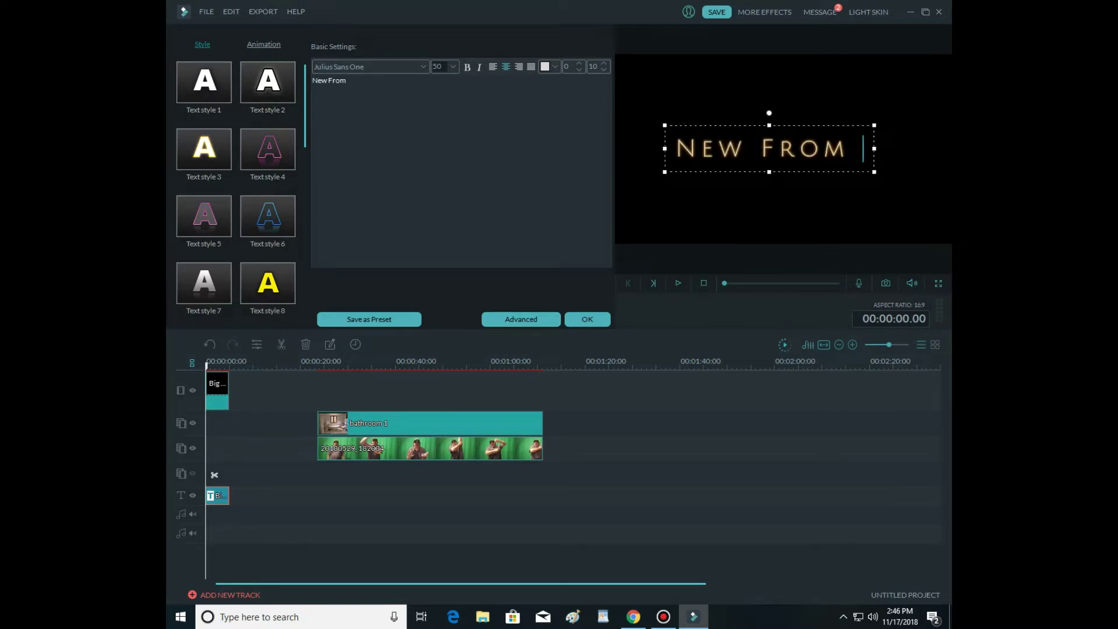
type(" Blanco")
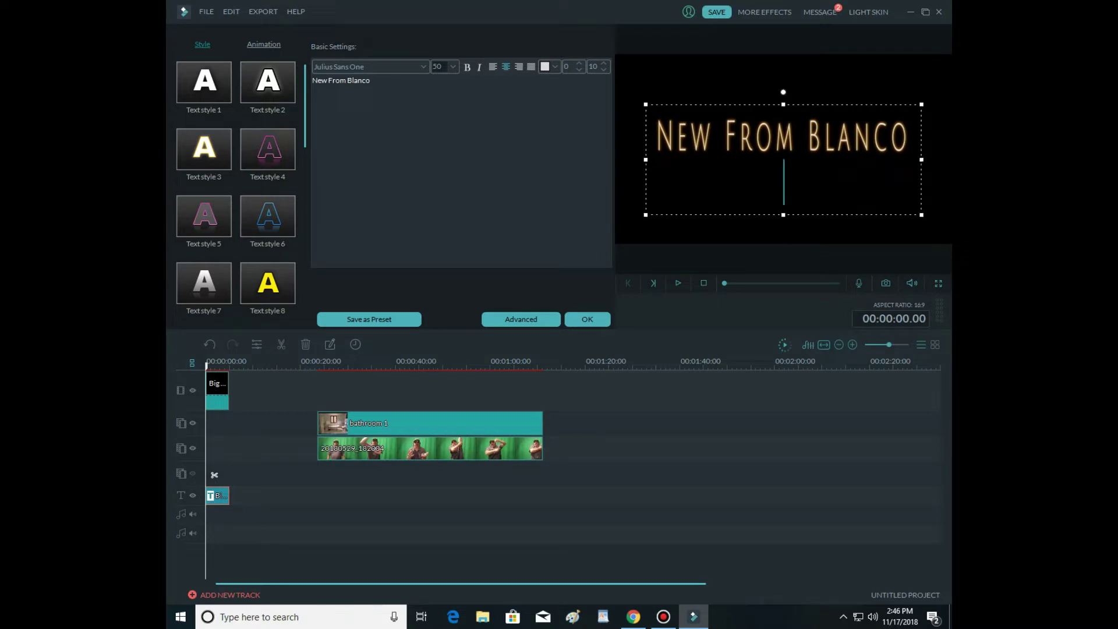
type("For ")
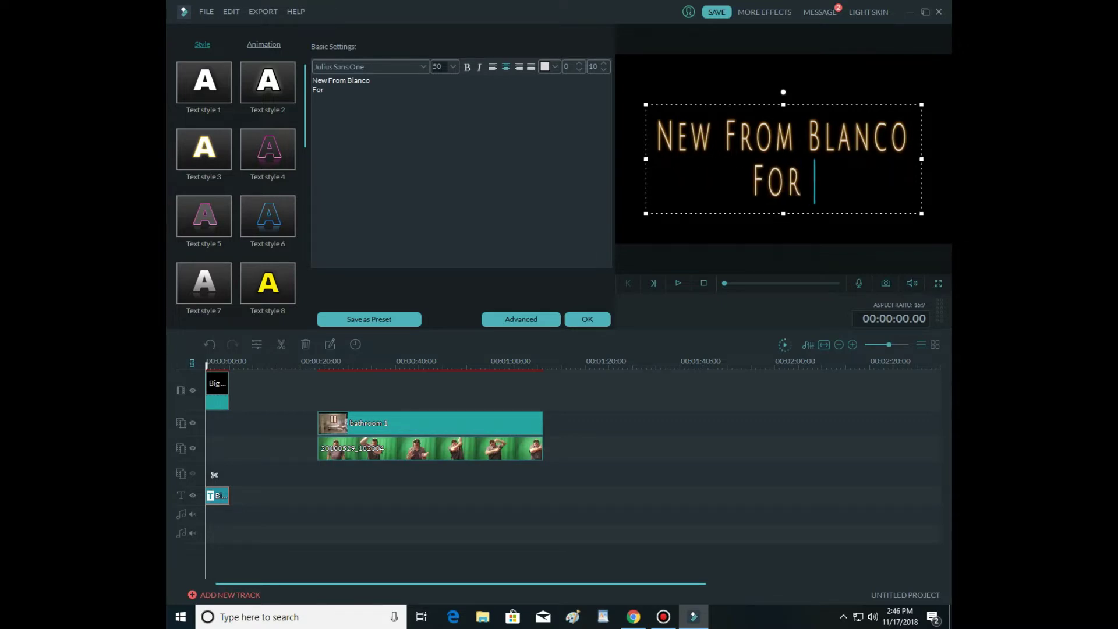
type("2018")
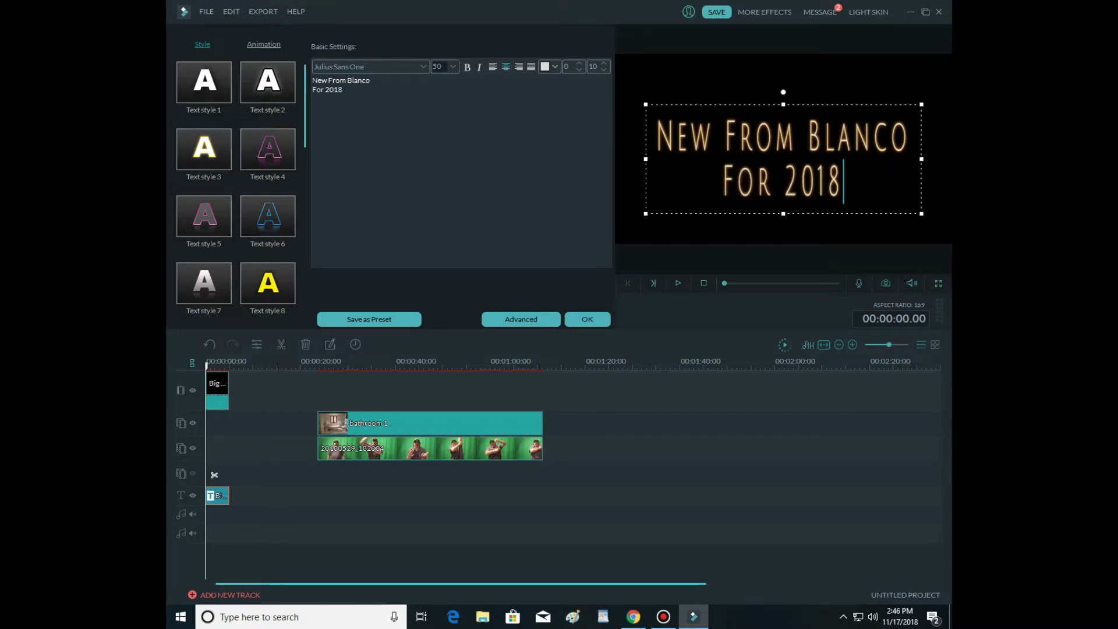
- Apply Text style 2 to the opening title and colour its text yellow
left_click(554, 67)
left_click(562, 103)
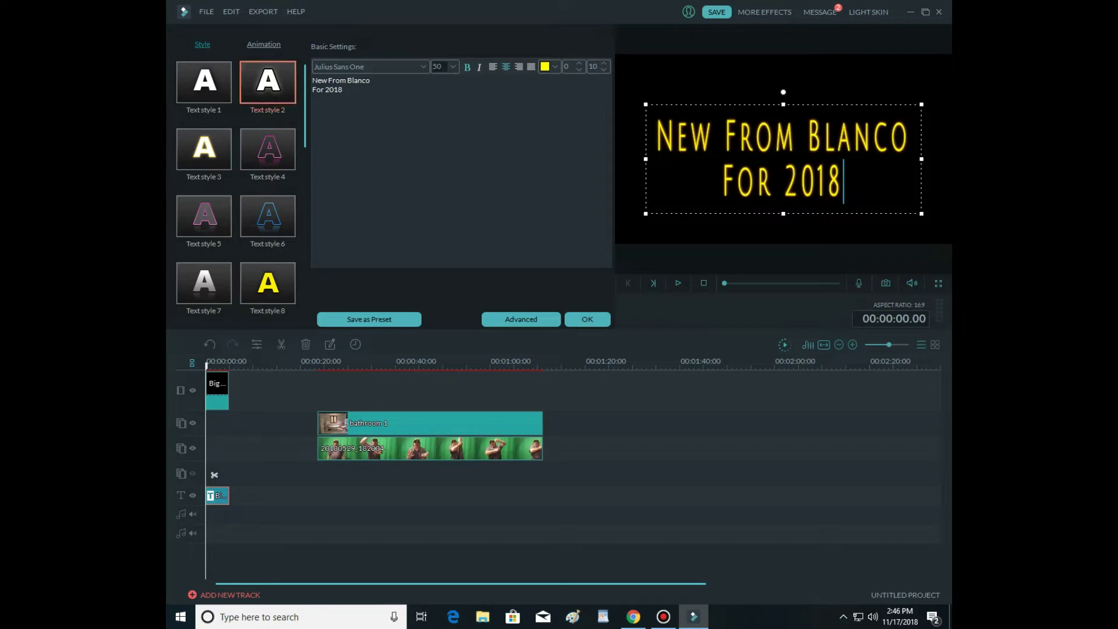
left_click(268, 82)
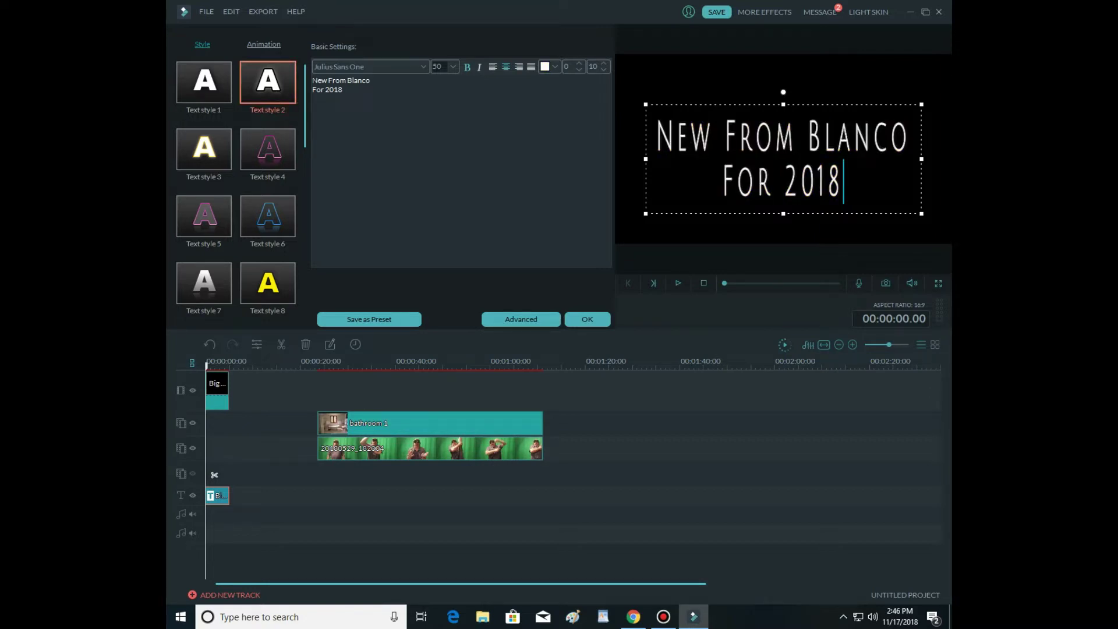
left_click(554, 67)
left_click(563, 109)
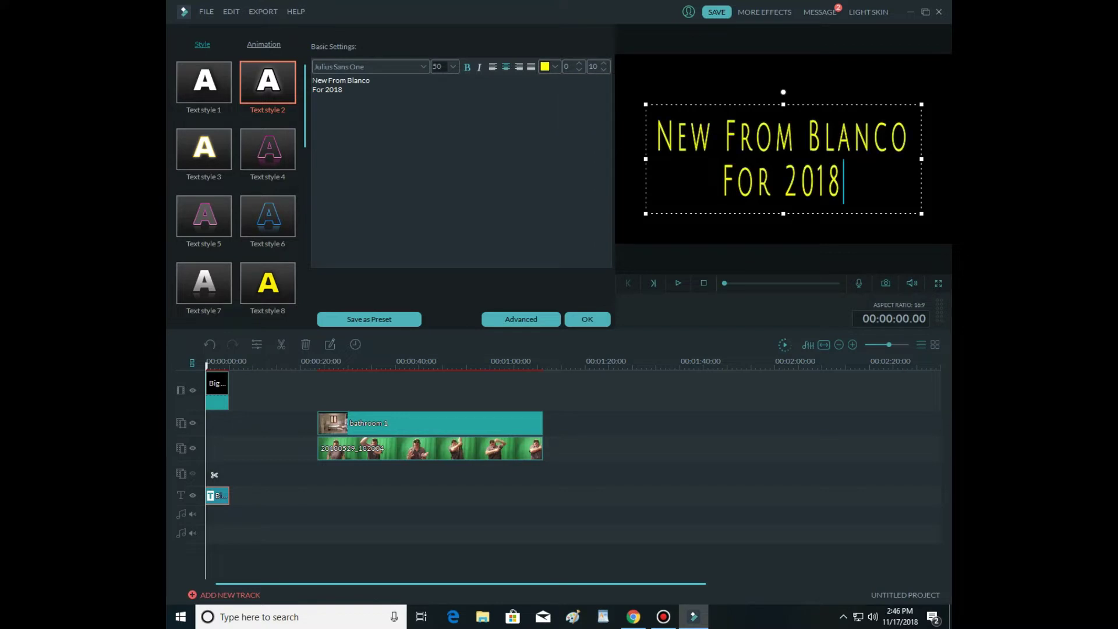
- Set the opening title's font to Krona One, apply Text style 2 and colour the text yellow
left_click(423, 66)
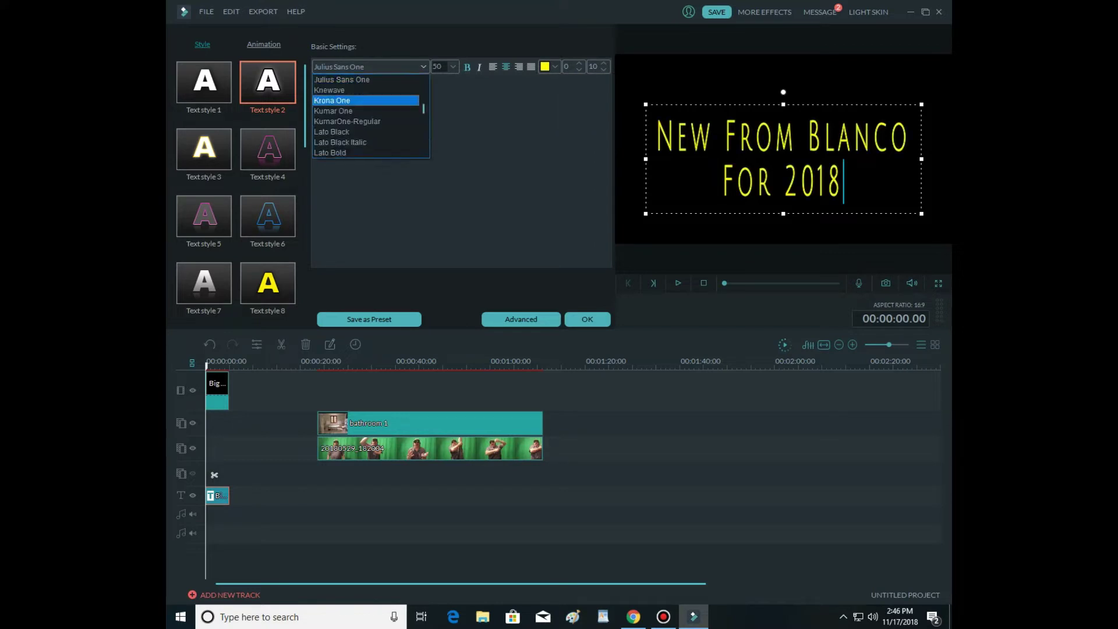
left_click(371, 99)
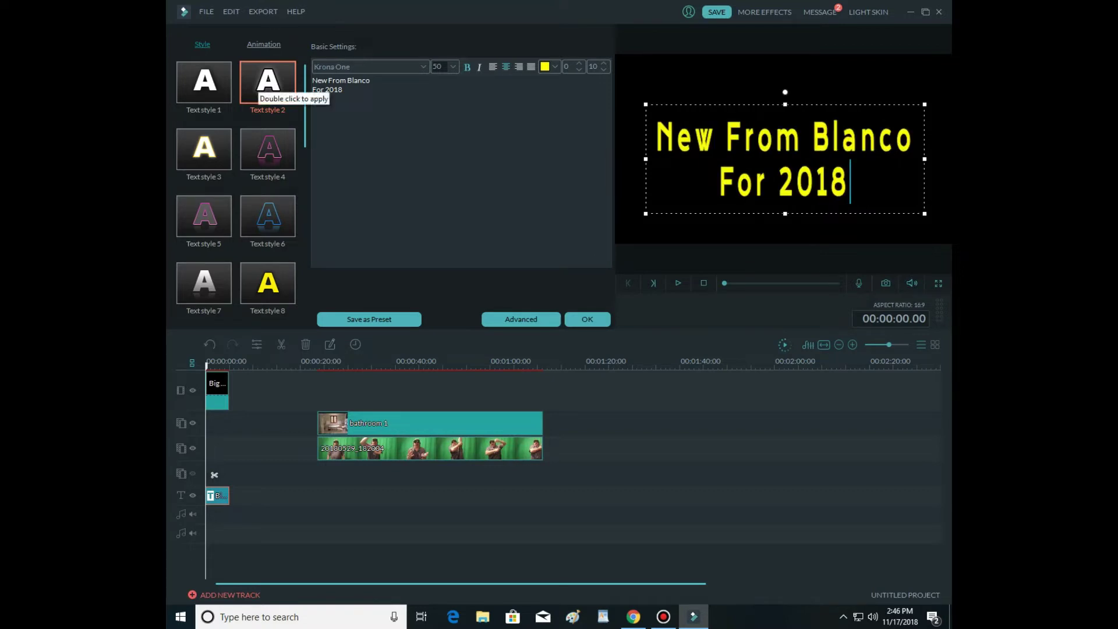
double_click(268, 93)
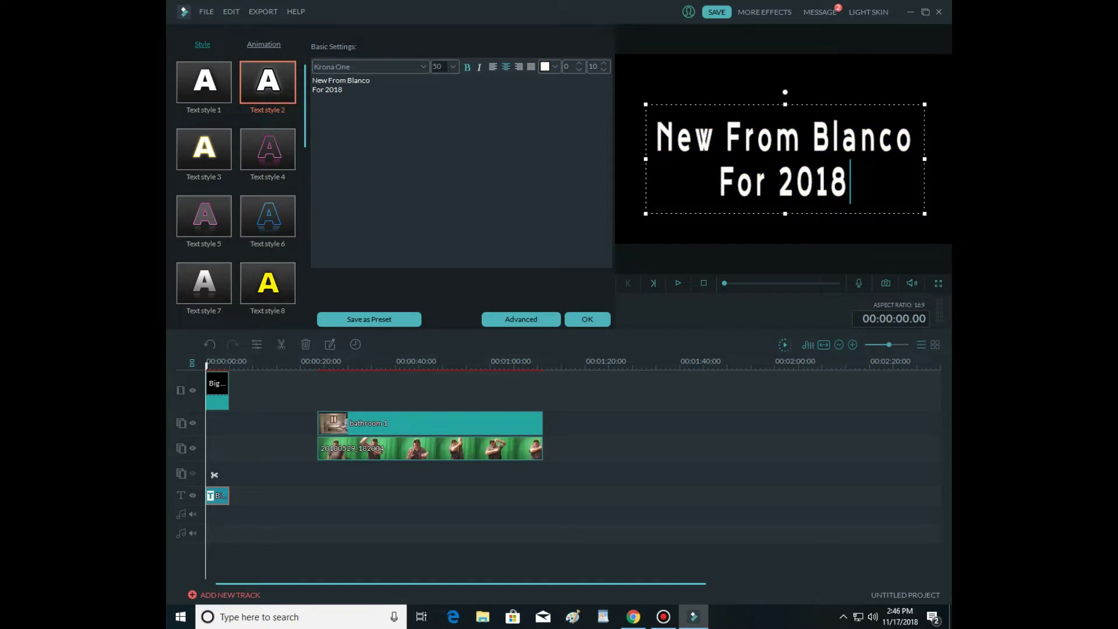
left_click(549, 66)
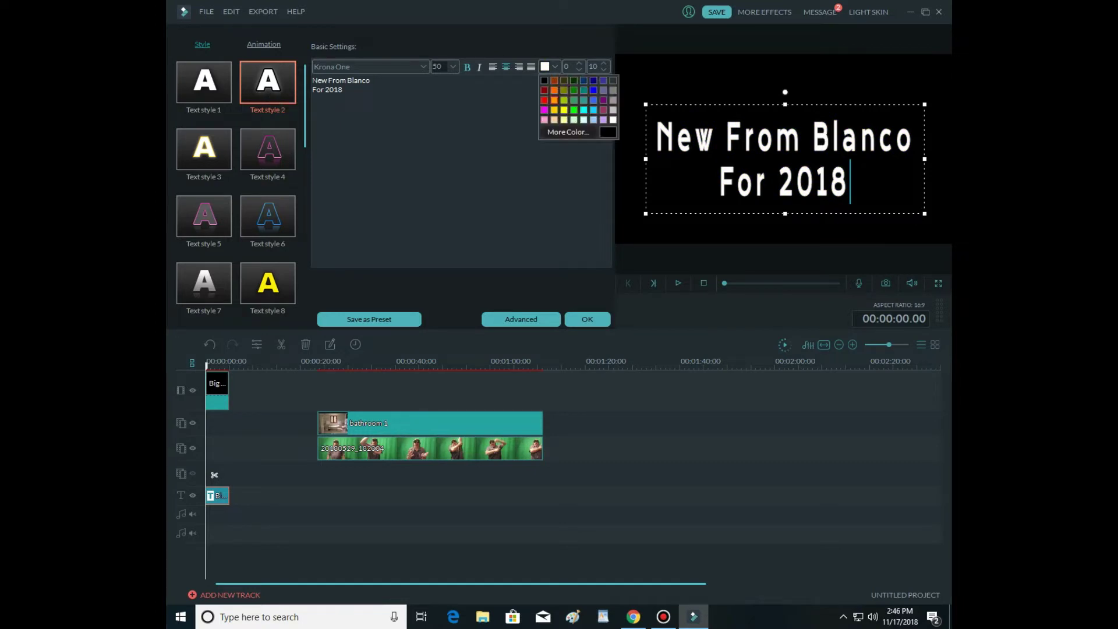
left_click(563, 109)
left_click(708, 228)
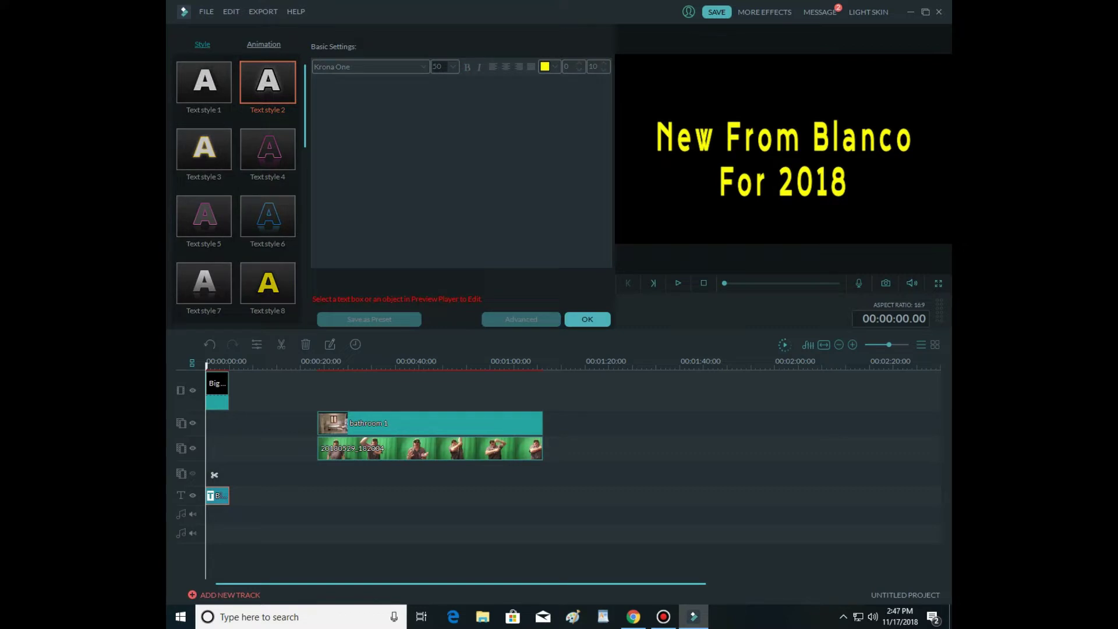
key("Return")
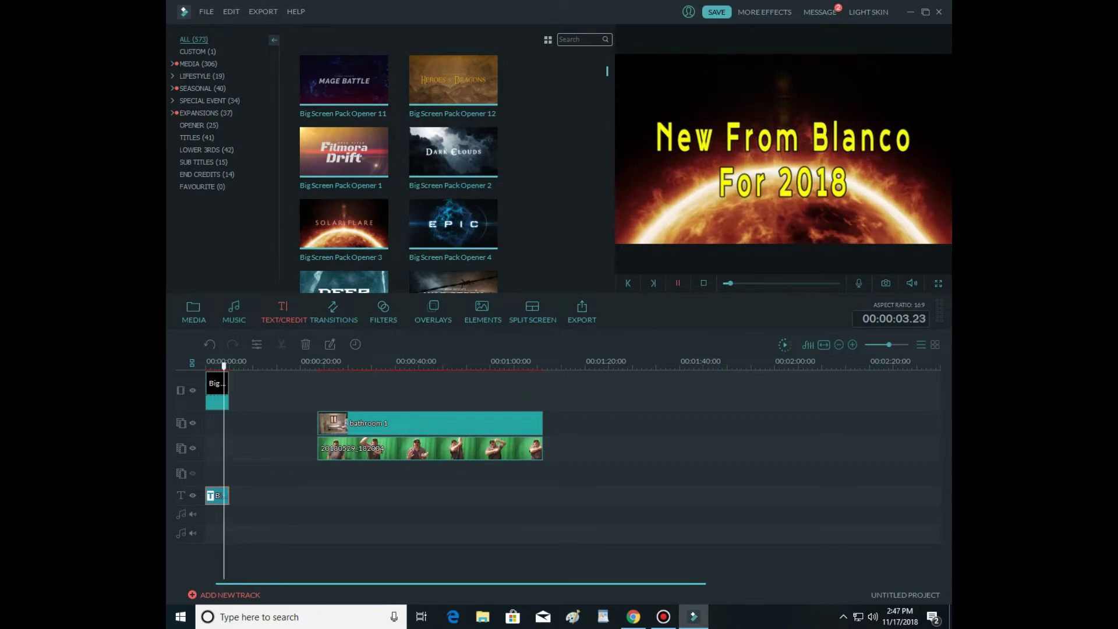
- Move the keyed clip and the bathroom 1 background so that both start at 00:00:05.00, directly after the opening title
left_click(319, 474)
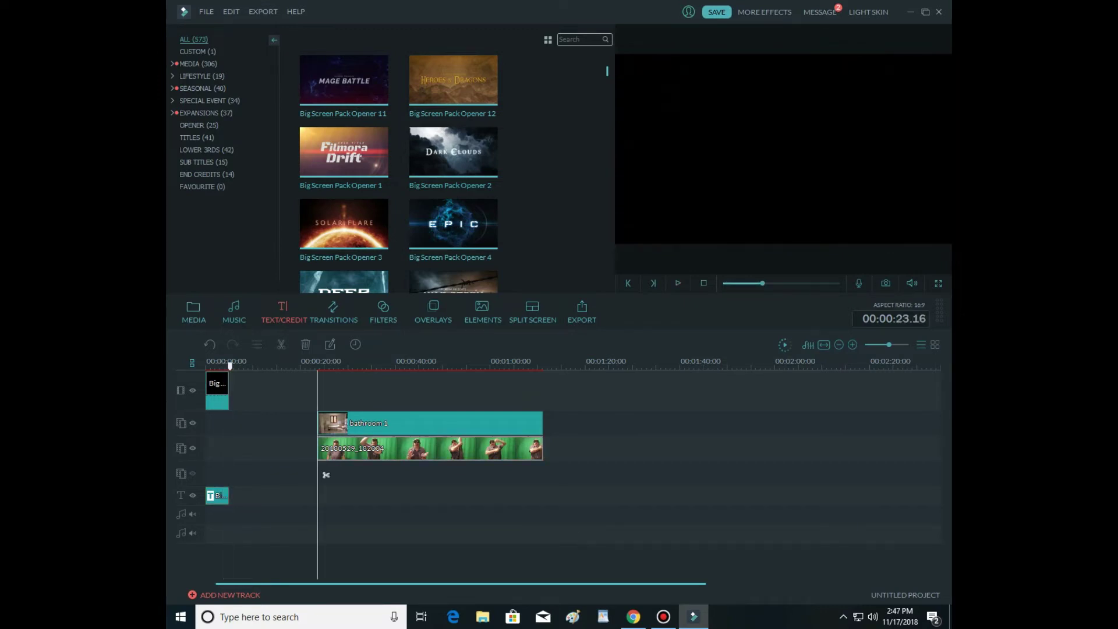
left_click_drag(326, 475, 238, 474)
left_click_drag(431, 423, 344, 423)
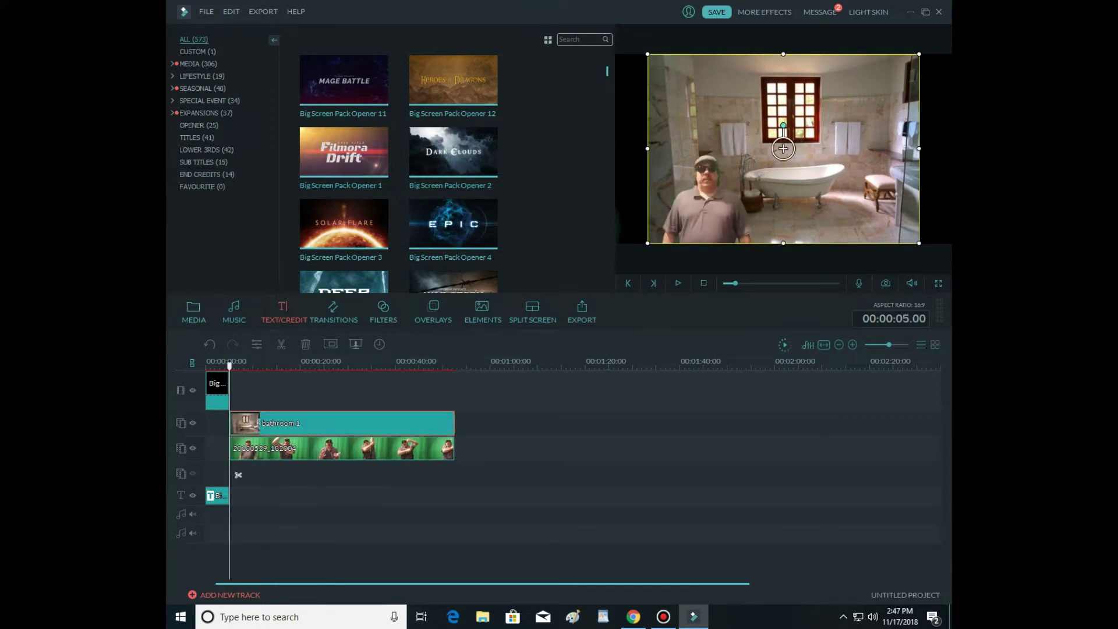
- Play the video from the beginning and pause it at 00:00:19.06
left_click(214, 475)
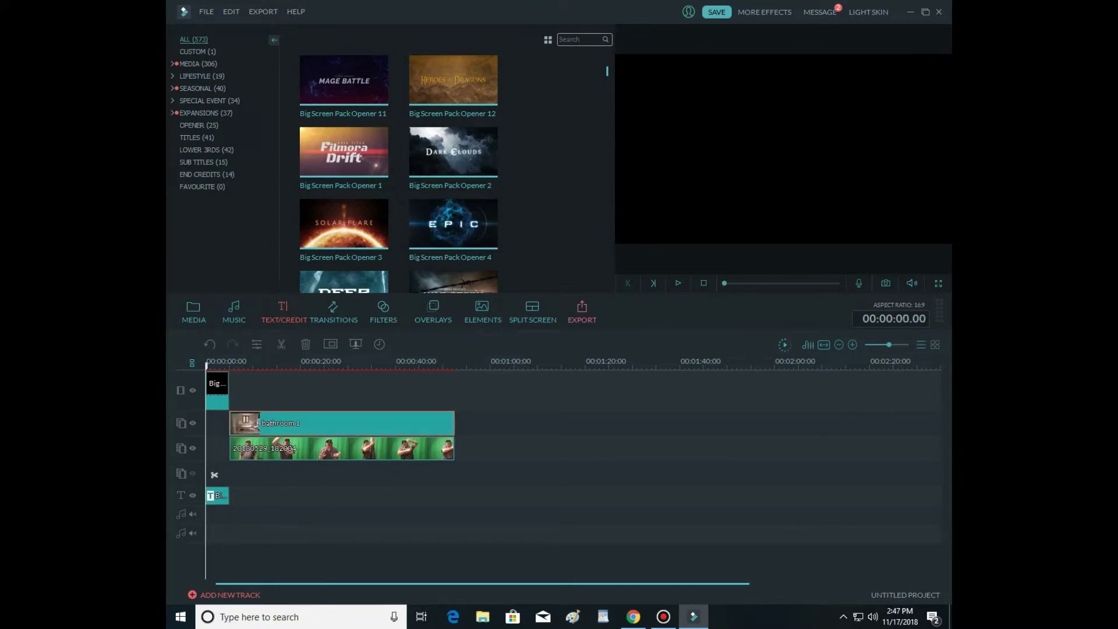
key("space")
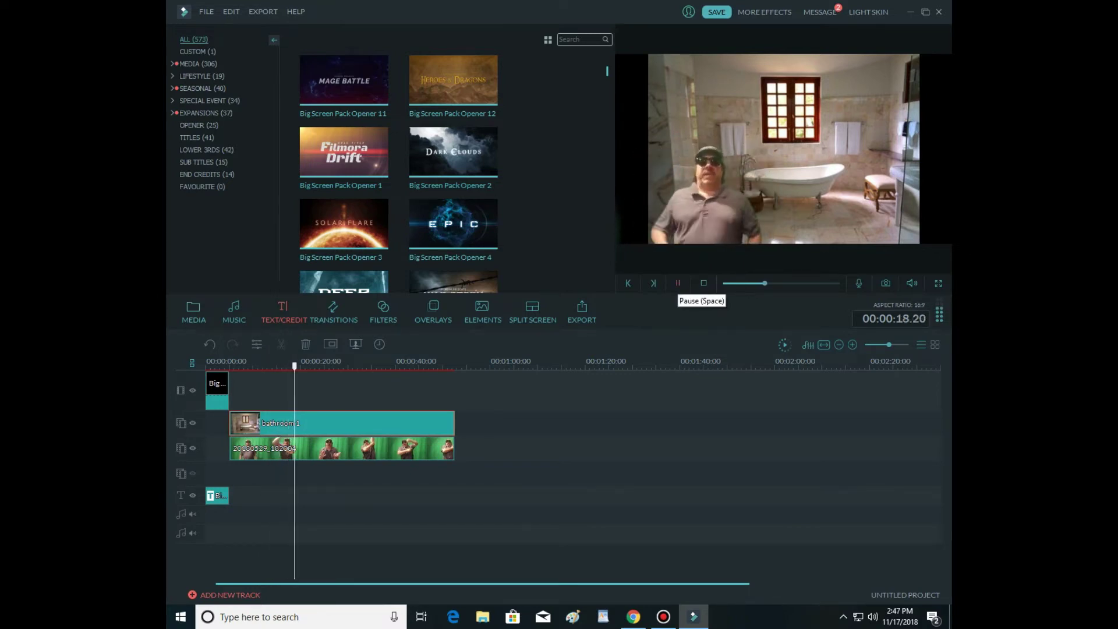
left_click(678, 283)
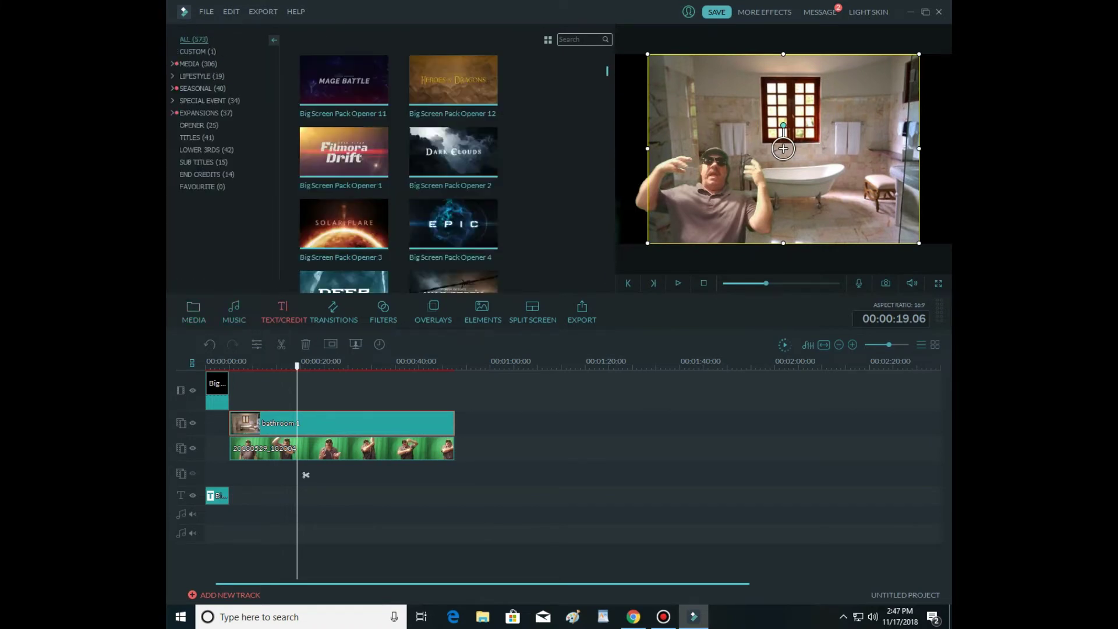
- Preview Title 32 and Title 34, and place Title 34 on the text track at 00:00:14.06
left_click(206, 150)
left_click(196, 137)
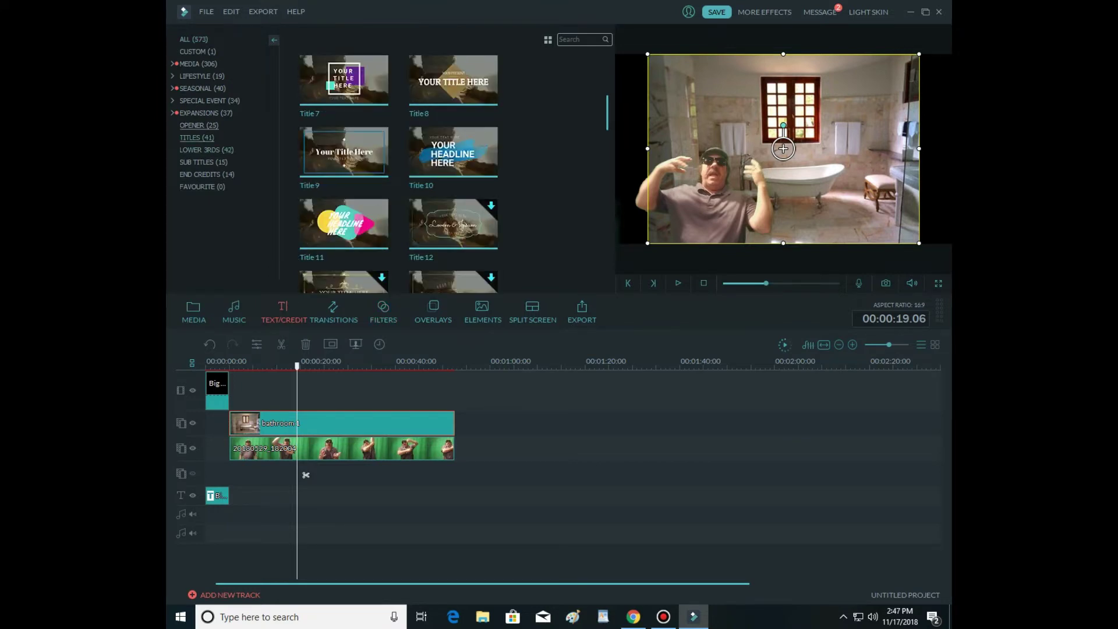
left_click(199, 125)
scroll(447, 173, "down", 11)
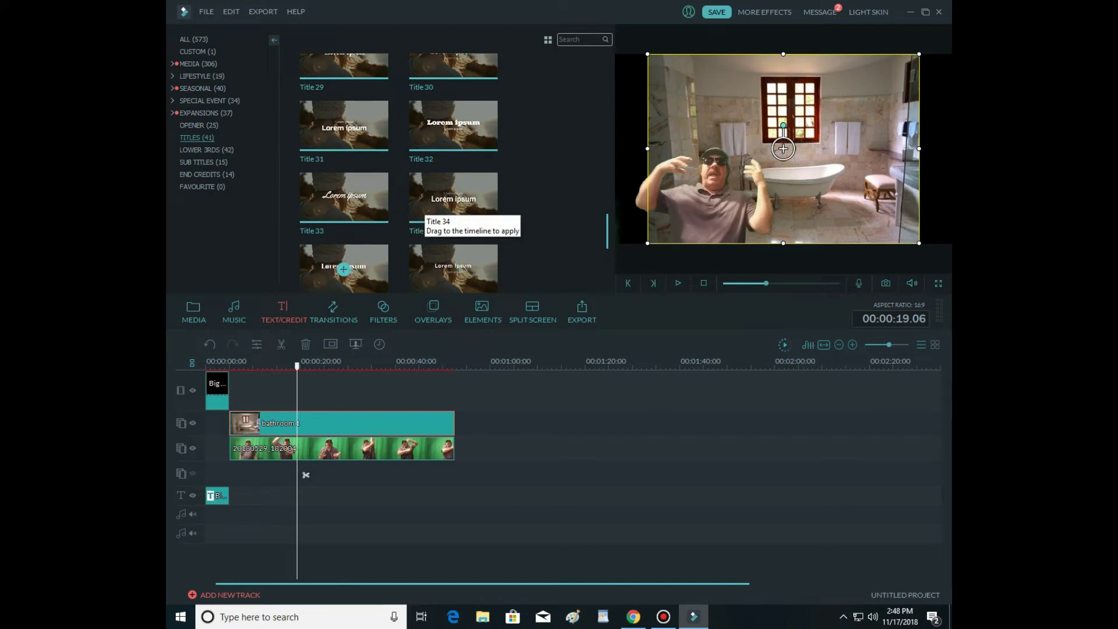
left_click(434, 140)
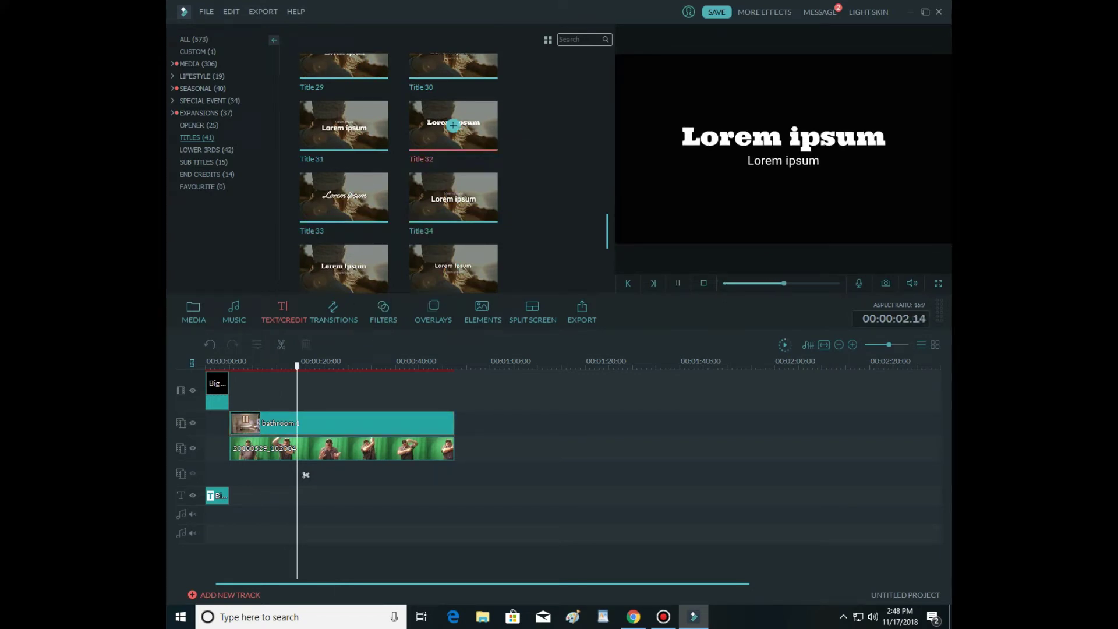
left_click(453, 198)
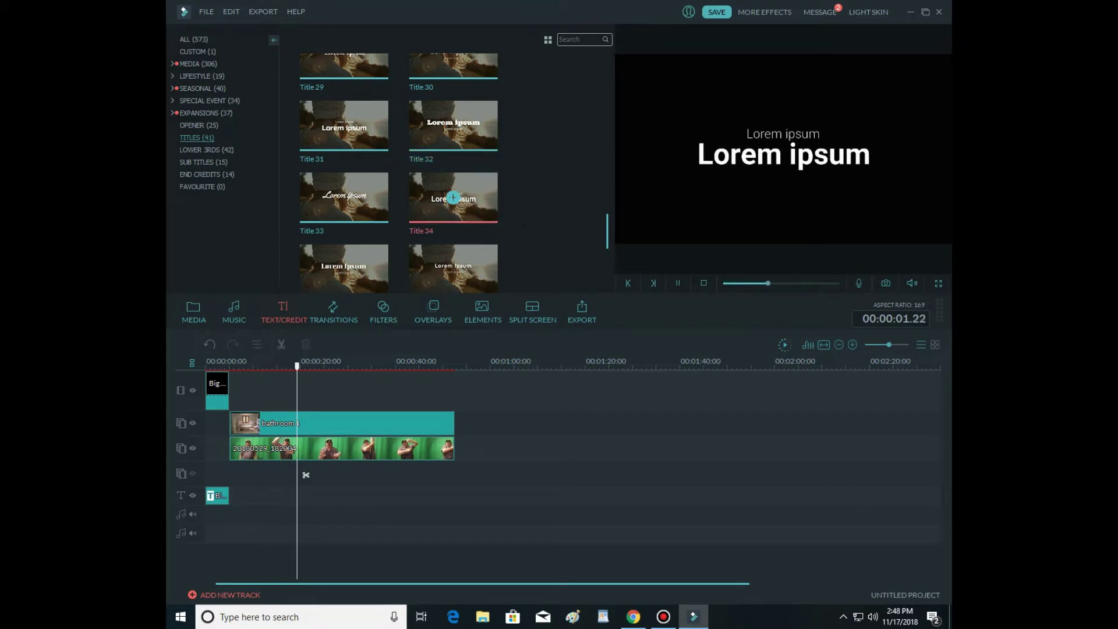
left_click_drag(453, 198, 285, 496)
- Remove the small upper "Lorem ipsum" line from the Title 34 clip
double_click(285, 496)
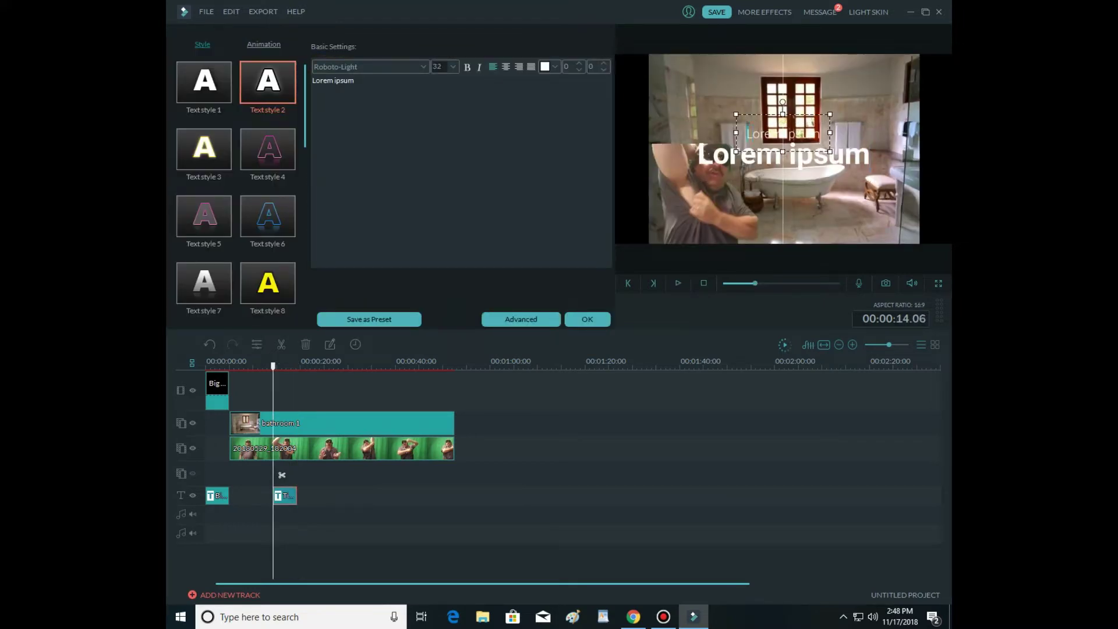
left_click_drag(747, 133, 820, 134)
key("BackSpace")
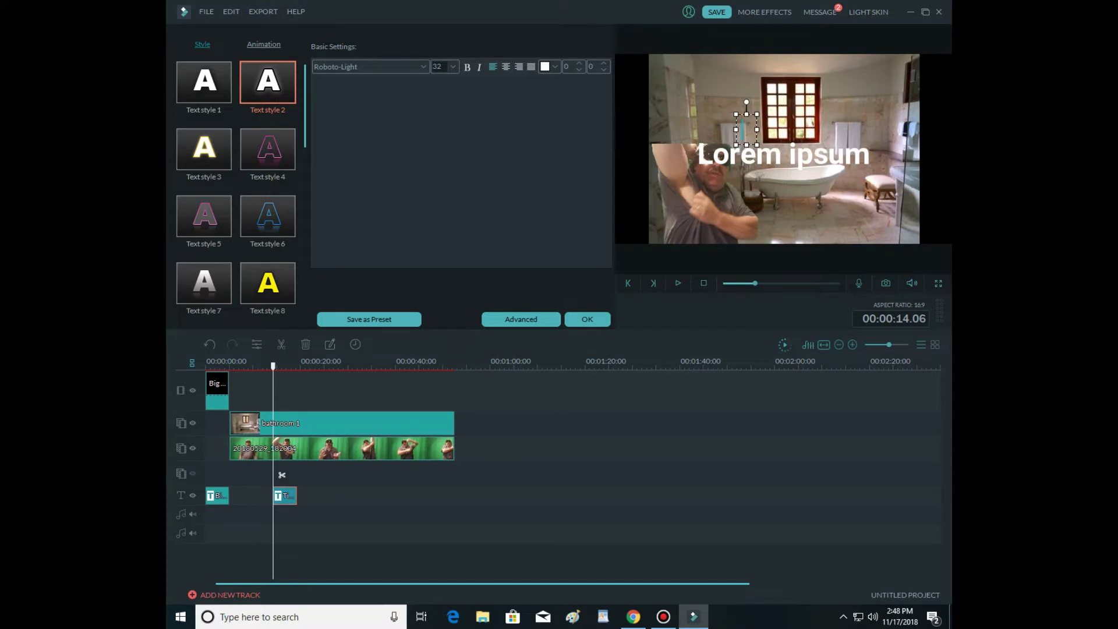
key("ctrl+z")
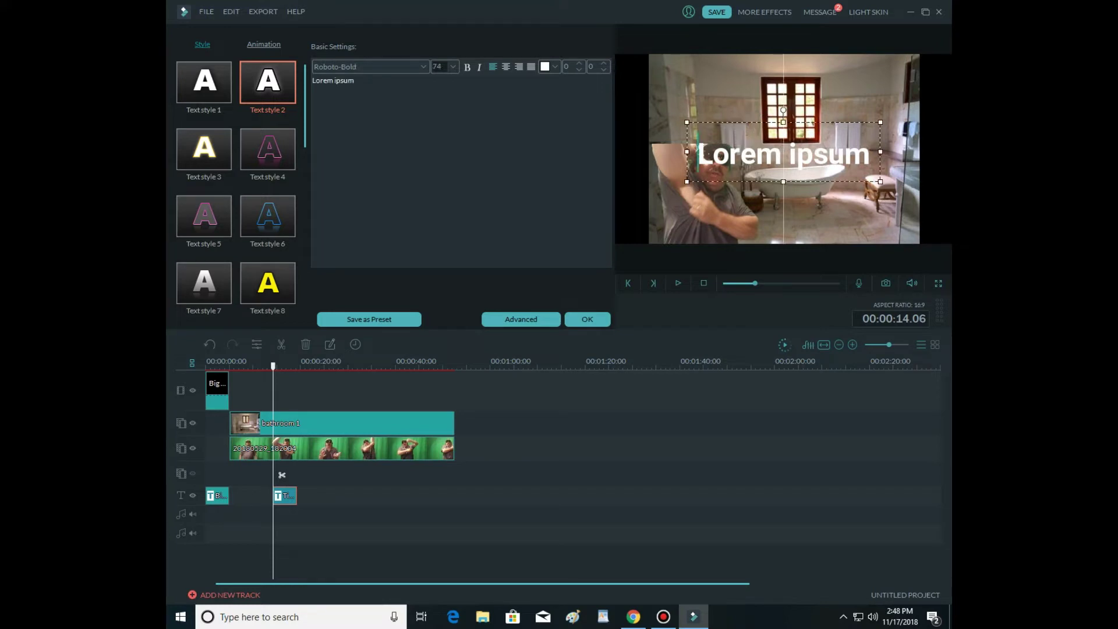
- Replace the large "Lorem ipsum" text of the Title 34 clip with "Gross Yuck"
key("Delete")
key("Delete")
key("Delete")
key("Delete")
key("Delete")
key("Delete")
key("Delete")
key("Delete")
key("Delete")
key("Delete")
key("Delete")
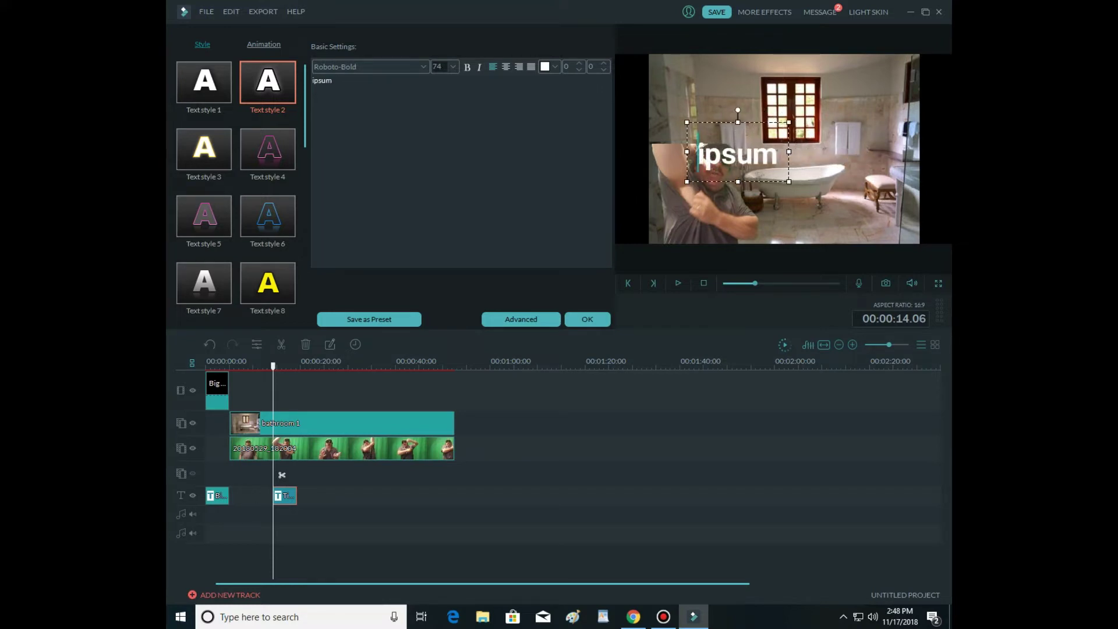
type("Gr")
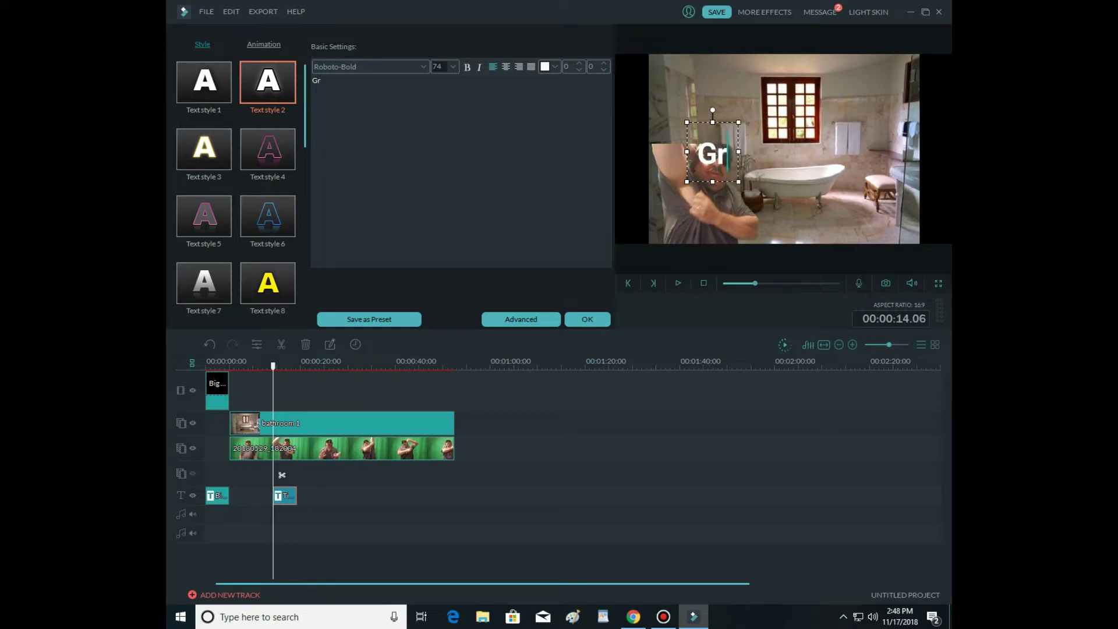
type("oss Y")
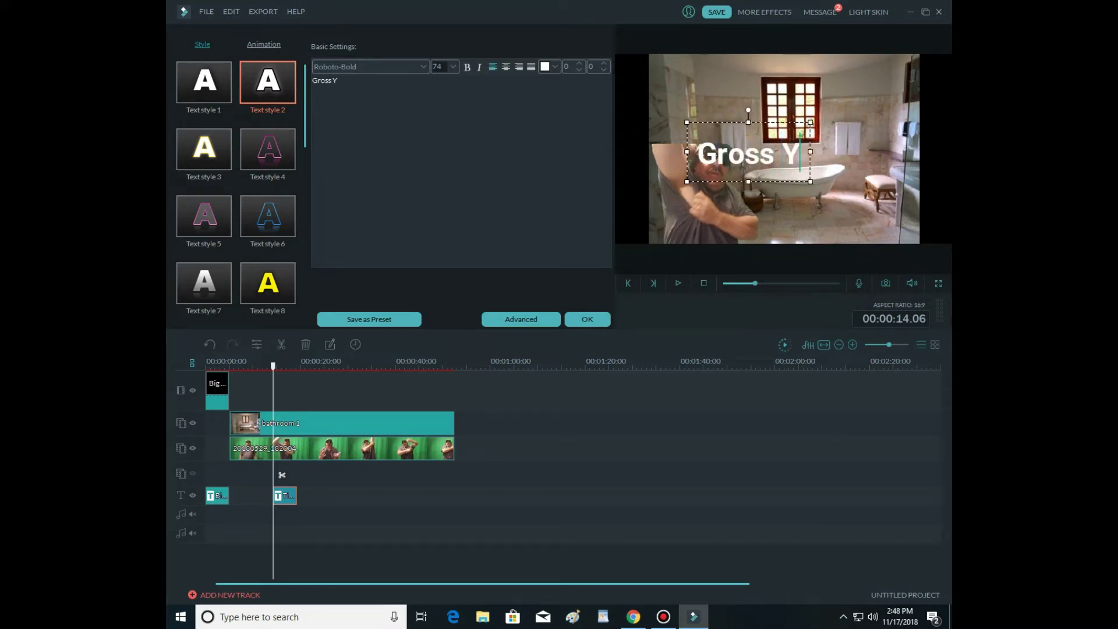
type("uck")
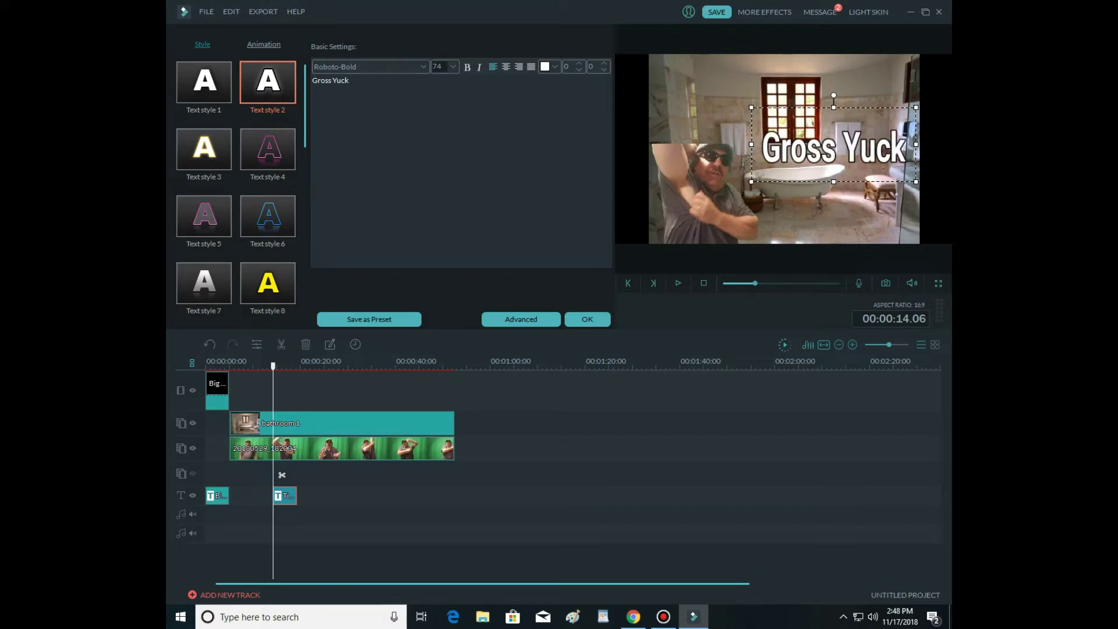
- Colour the Gross Yuck text red, apply the title edits and move the playhead to 00:00:08.04
left_click(556, 67)
left_click(544, 100)
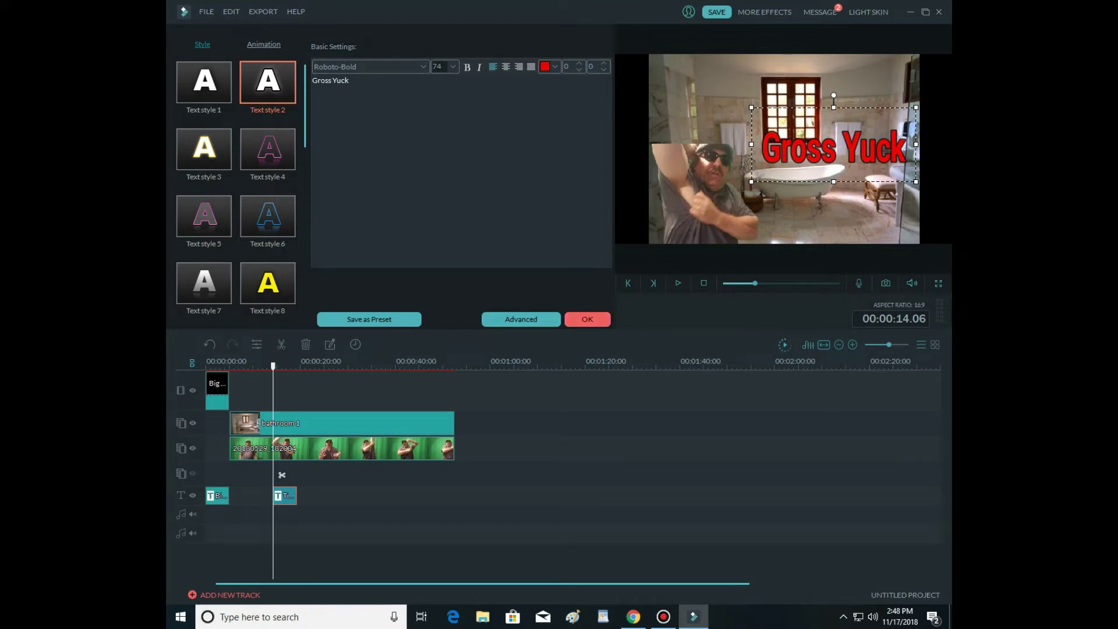
left_click(587, 319)
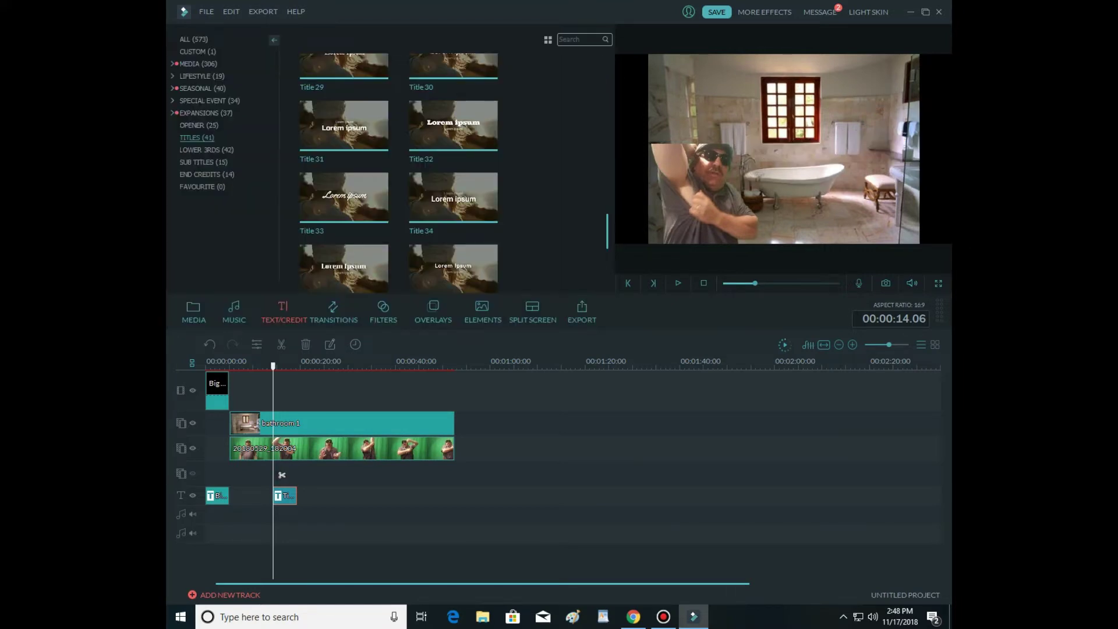
left_click(244, 364)
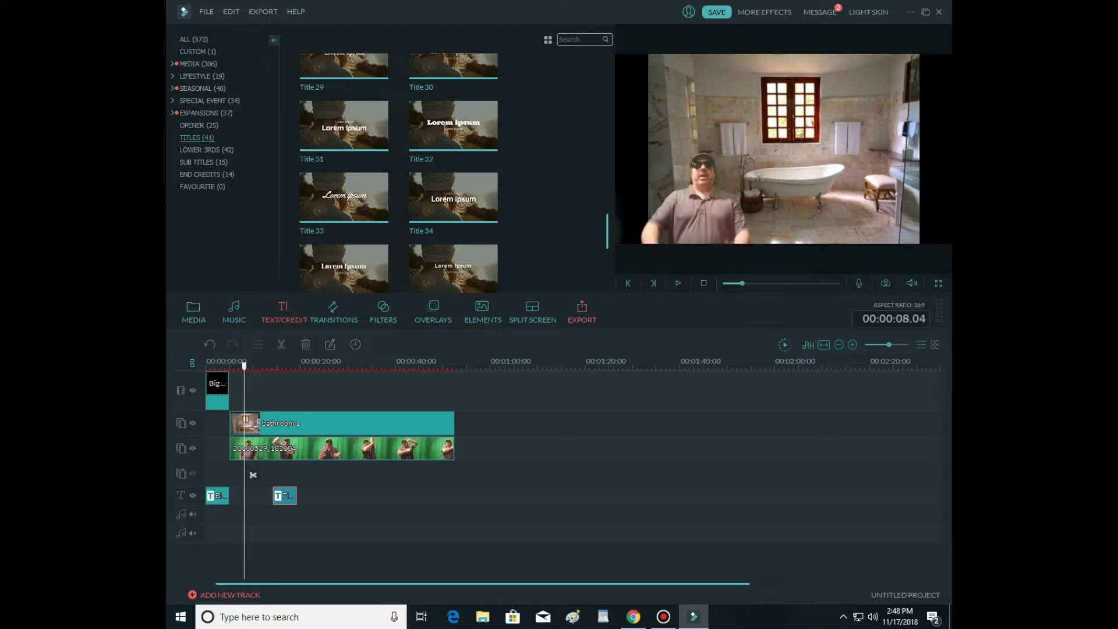
- Play the Gross Yuck title section to check it, and return the playhead to the project's start
left_click(678, 283)
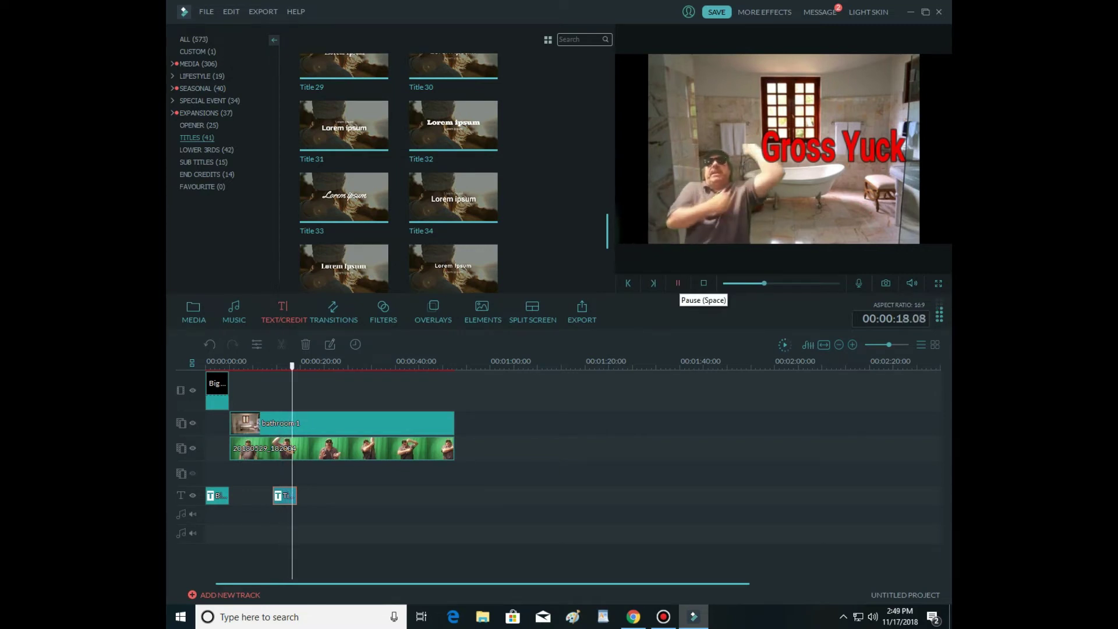
left_click(678, 283)
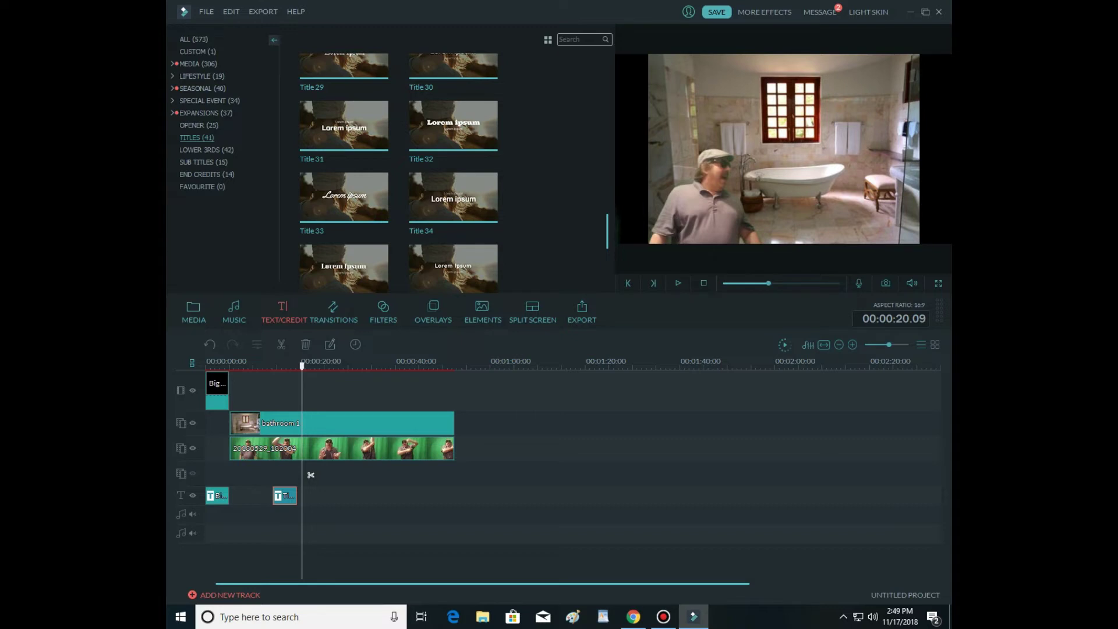
left_click(725, 283)
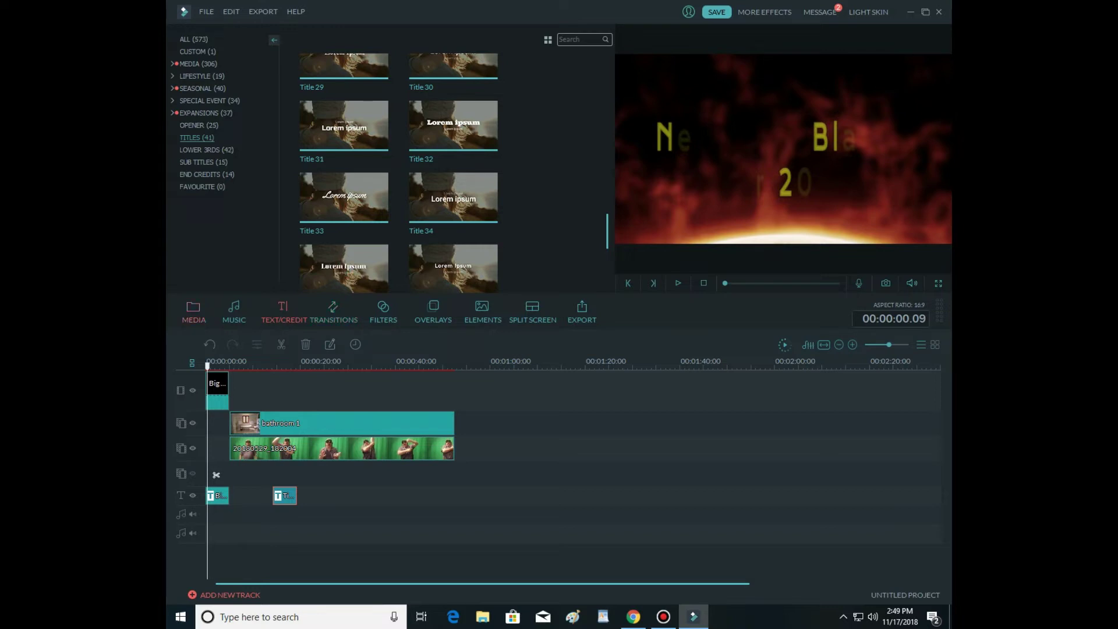
- Preview the Church_of_8_Wheels music from the media album and place it on the first audio track at the project's start
left_click(194, 312)
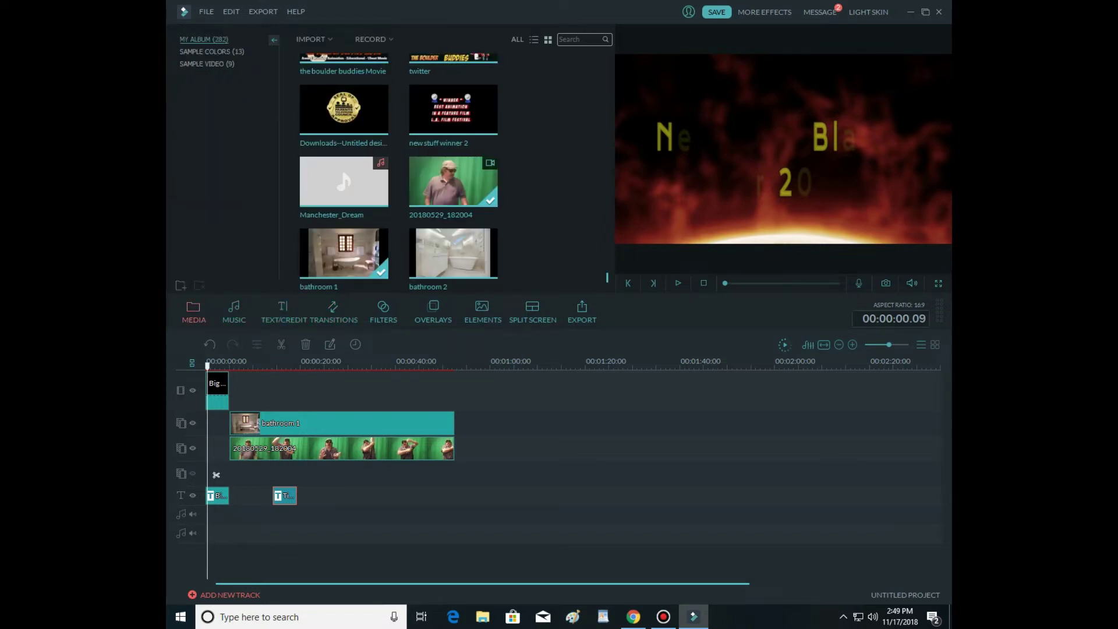
scroll(398, 173, "up", 15)
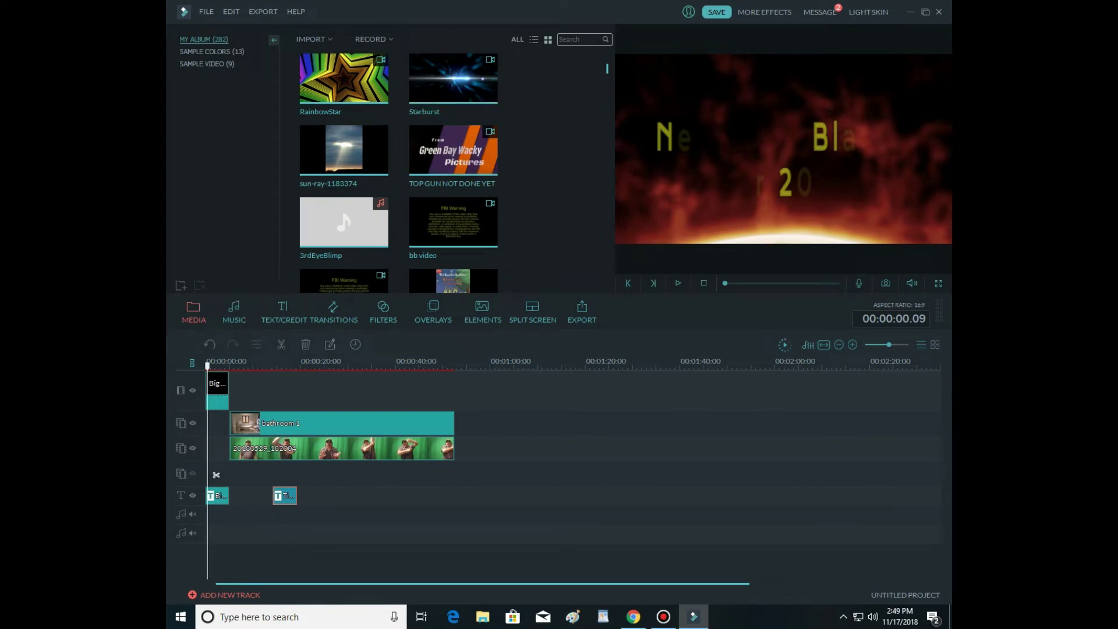
scroll(357, 116, "down", 2)
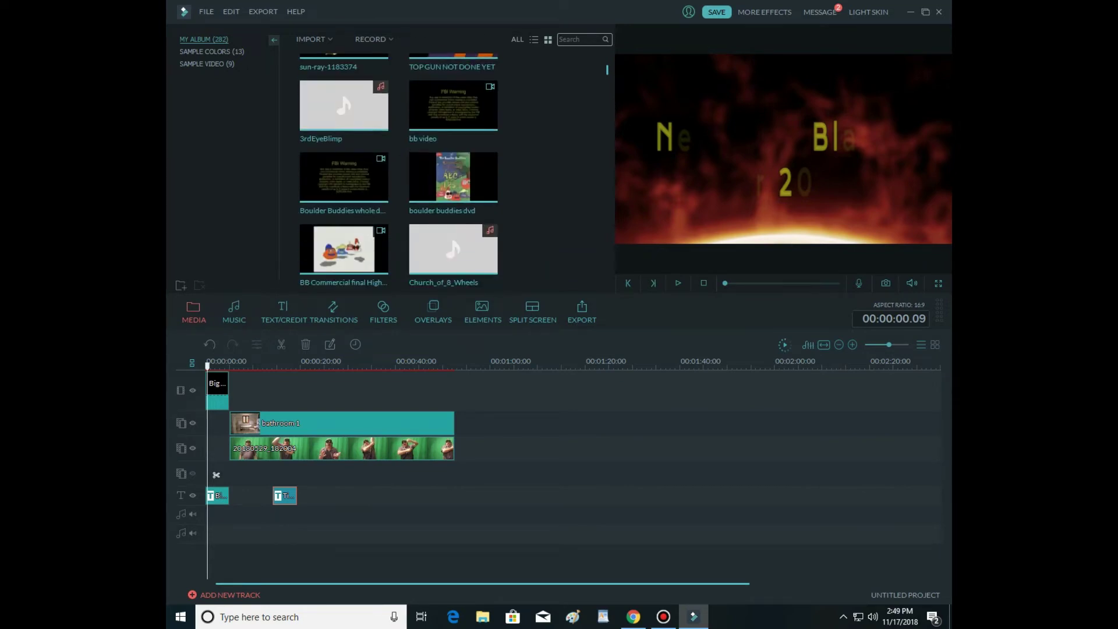
double_click(454, 260)
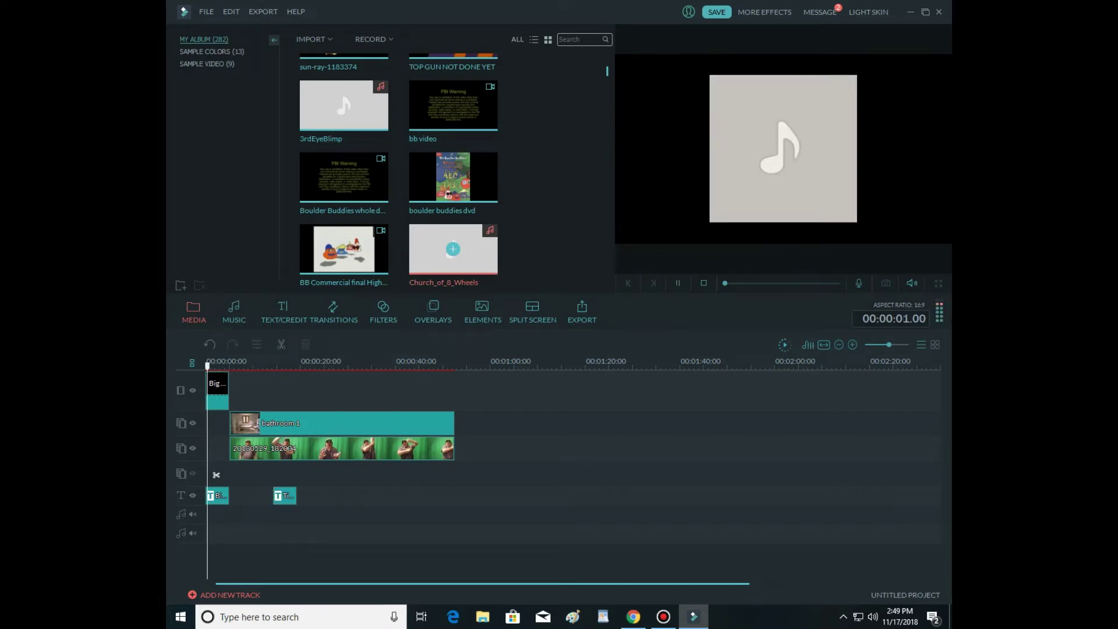
left_click_drag(453, 250, 218, 514)
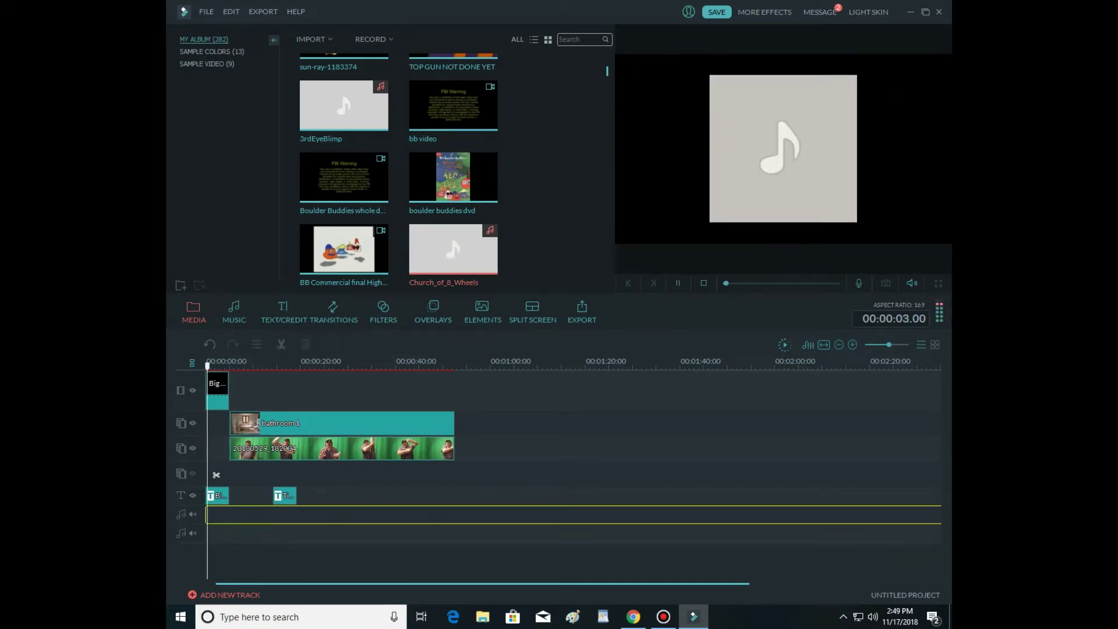
left_click_drag(216, 475, 215, 474)
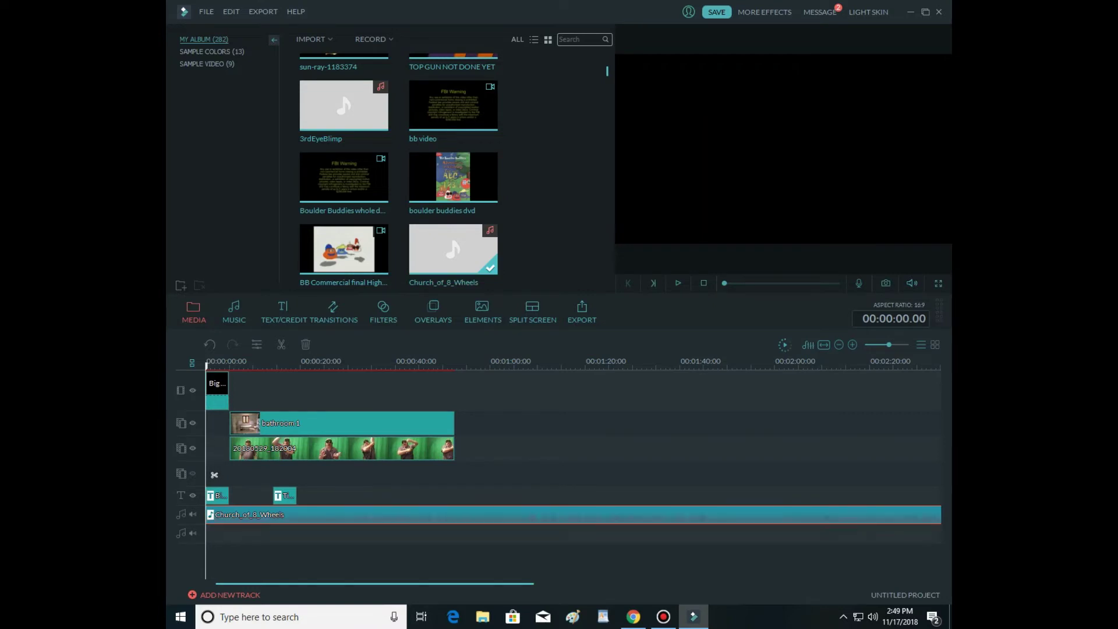
- Split the Church_of_8_Wheels music at 00:00:55.11, delete the remainder and trim the kept part's end to 00:00:54.03
left_click(468, 365)
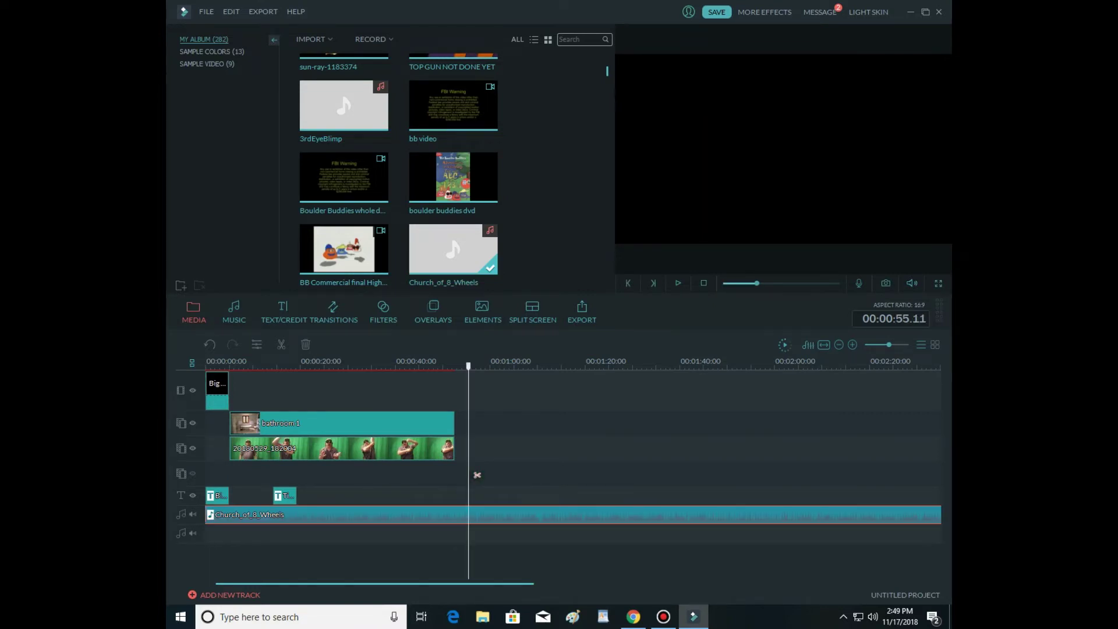
right_click(489, 516)
left_click(516, 490)
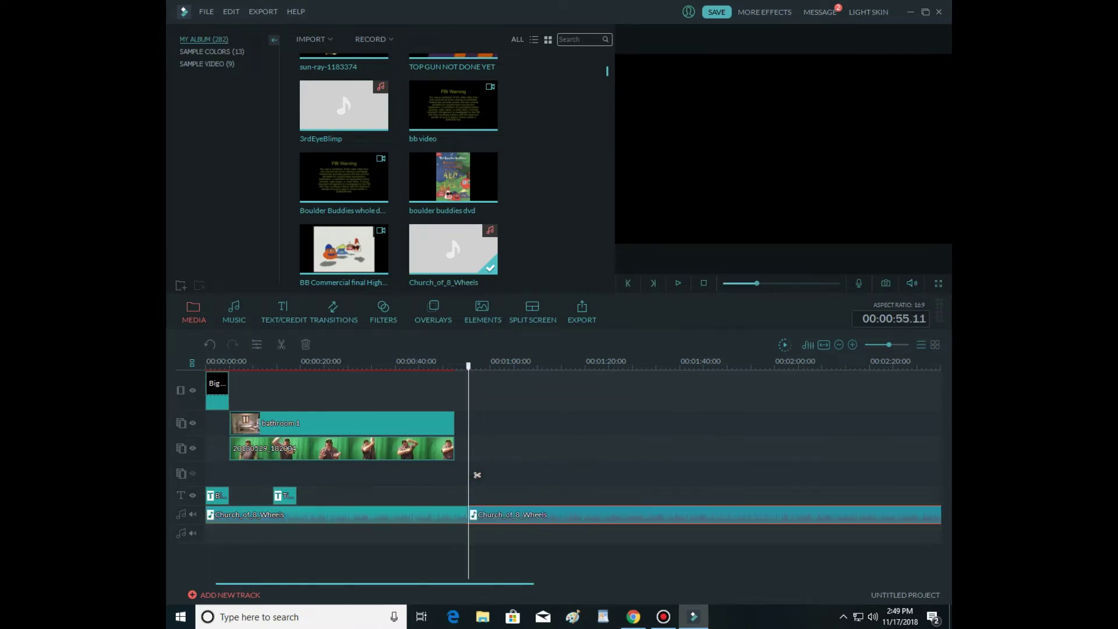
key("Delete")
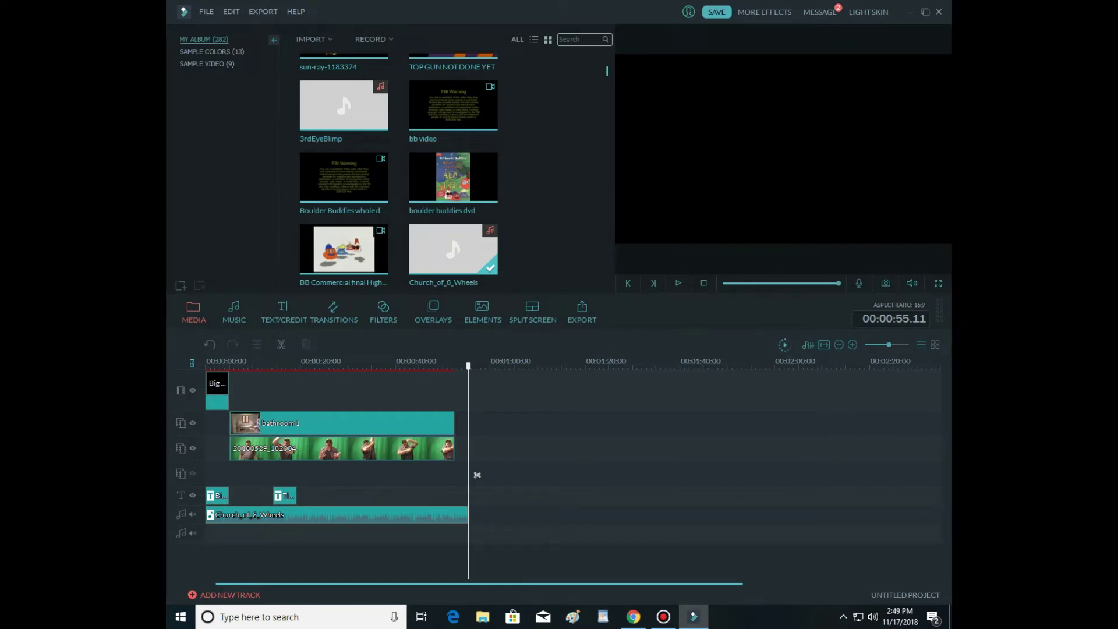
left_click_drag(477, 475, 215, 474)
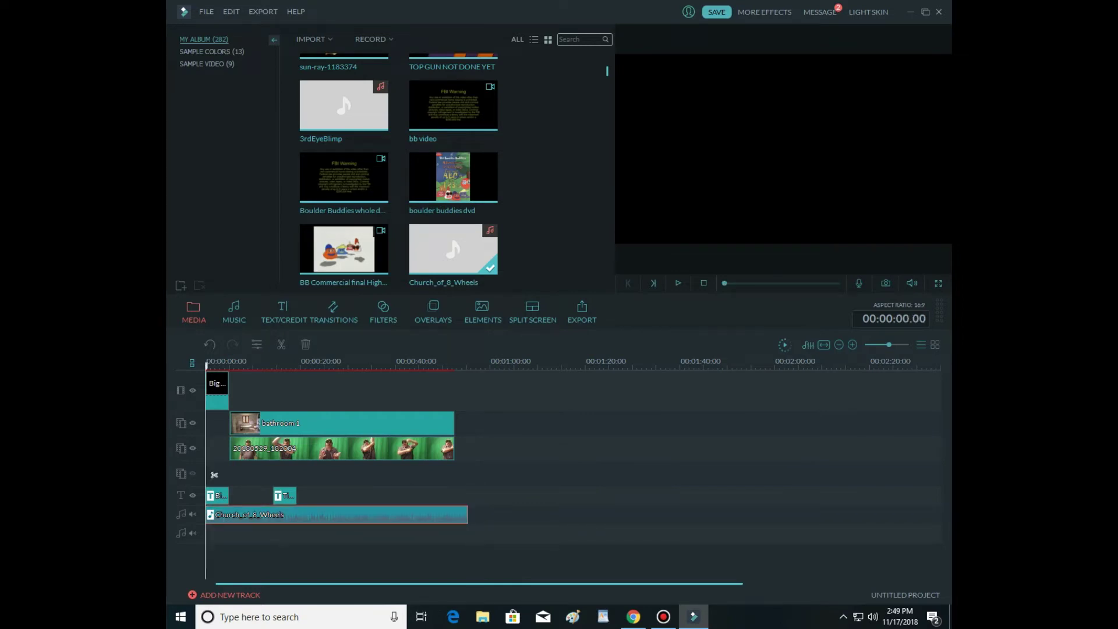
mouse_move(467, 514)
left_mouse_down()
mouse_move(549, 516)
mouse_move(461, 515)
left_mouse_up()
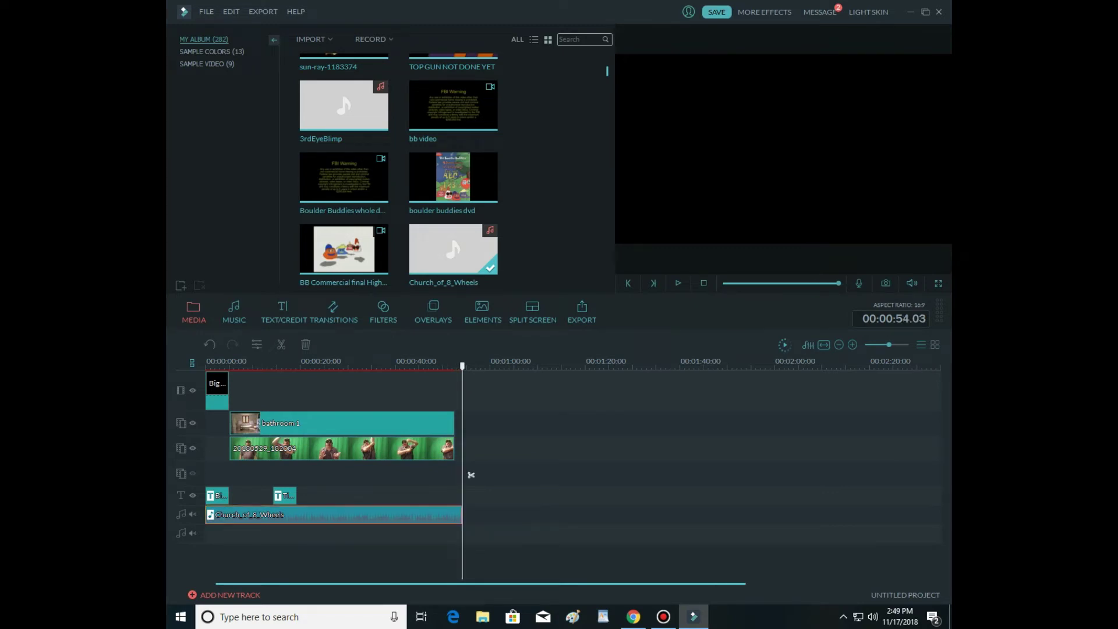
- Find the subscribe green screen image in the media album and place it on an overlay track at 00:00:52.15, after the bathroom clip
scroll(398, 173, "down", 11)
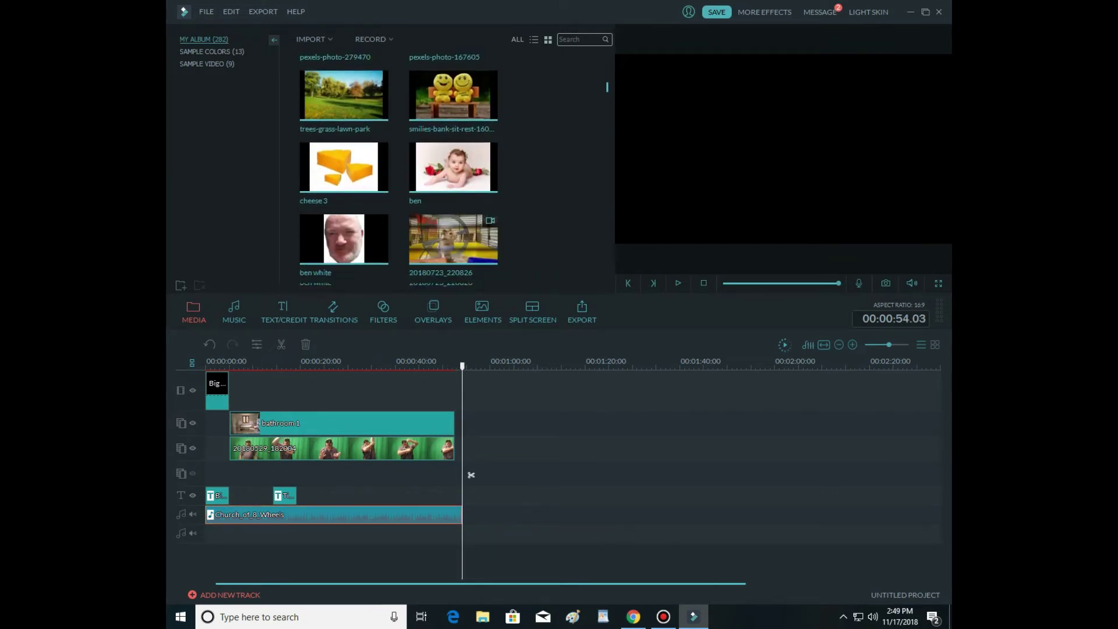
scroll(398, 173, "down", 10)
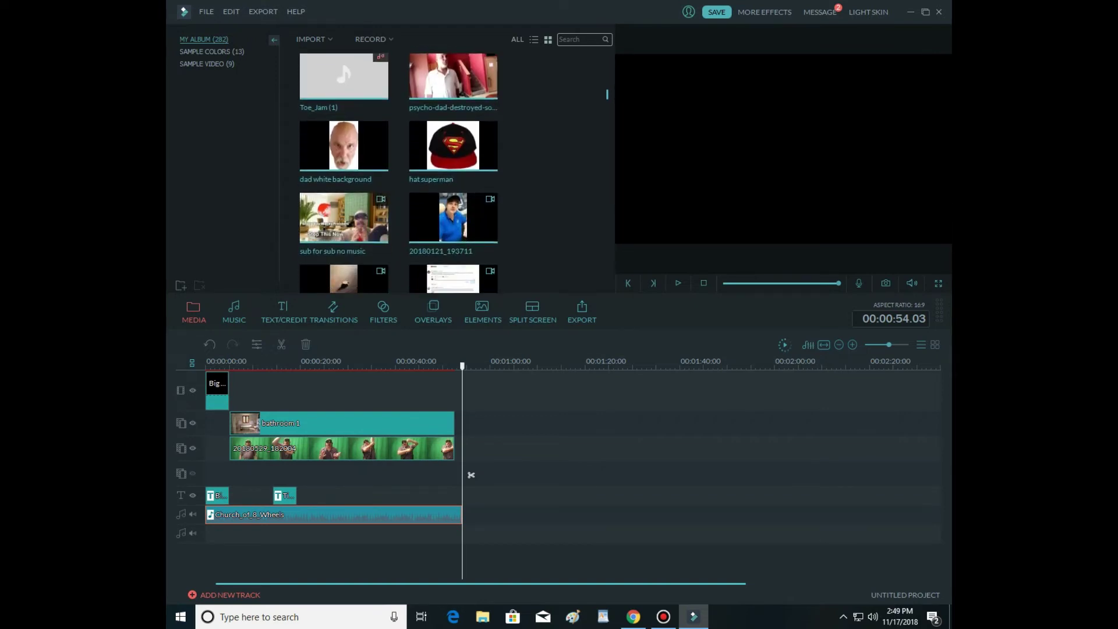
scroll(398, 173, "down", 10)
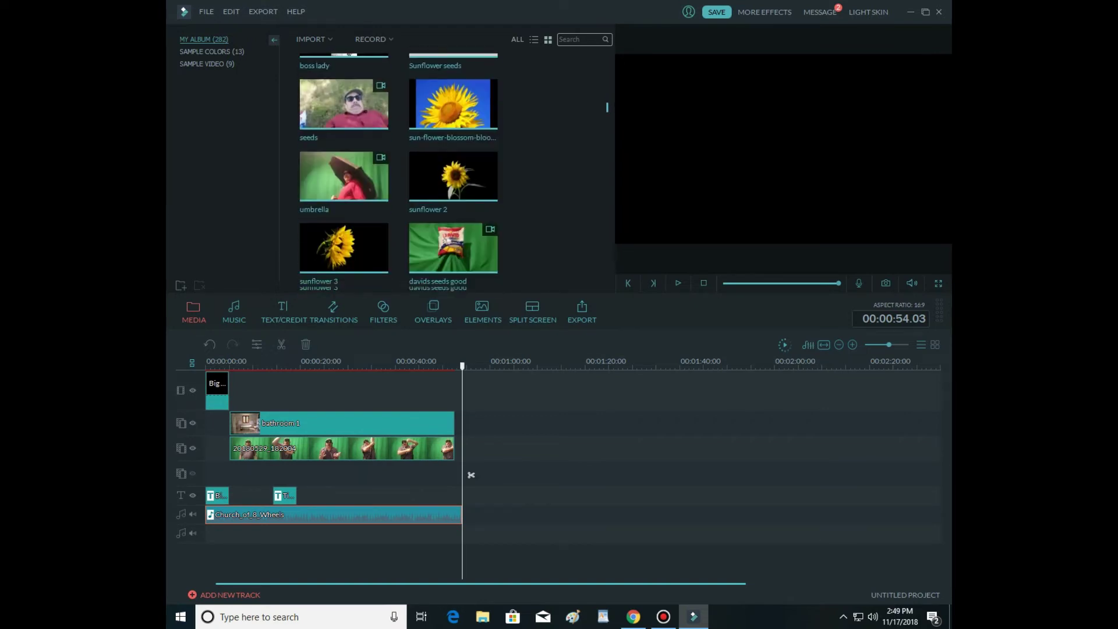
scroll(398, 173, "down", 10)
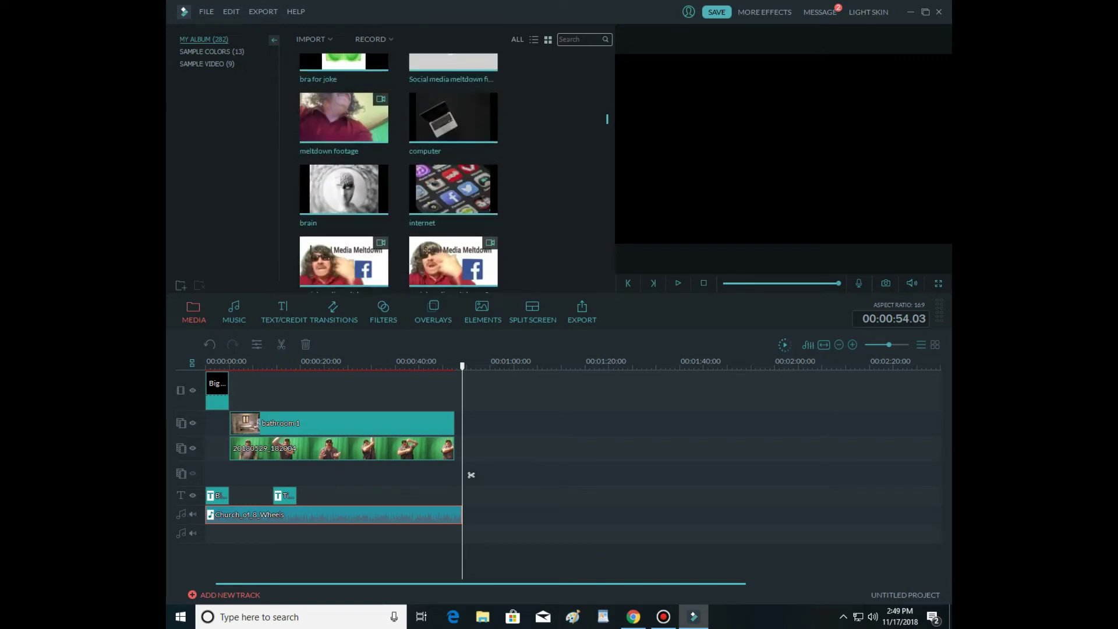
scroll(399, 173, "down", 10)
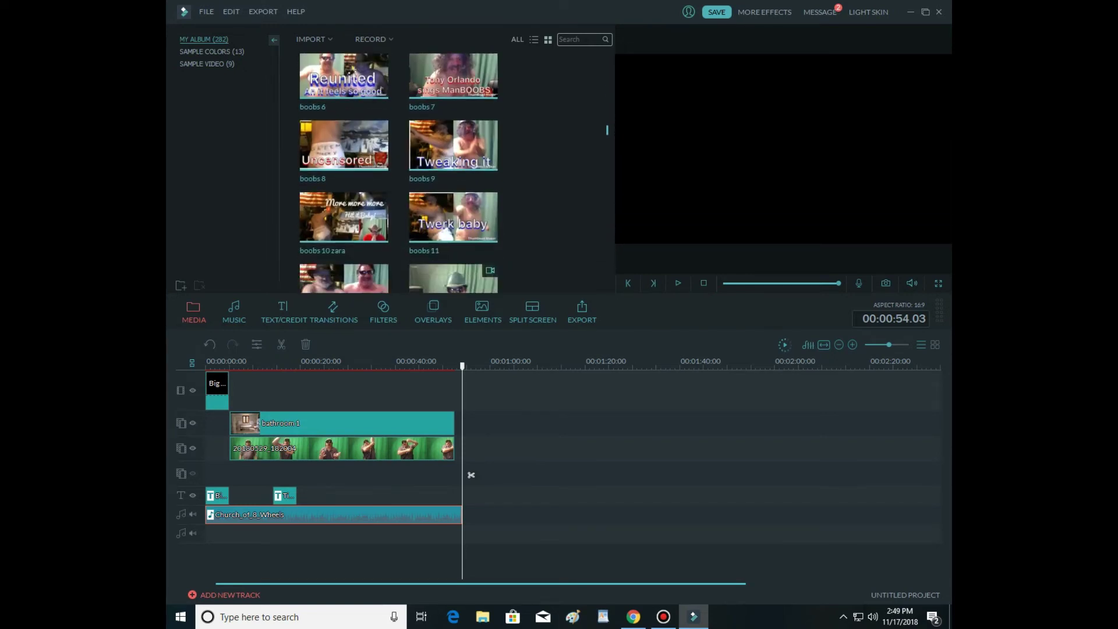
scroll(398, 173, "up", 4)
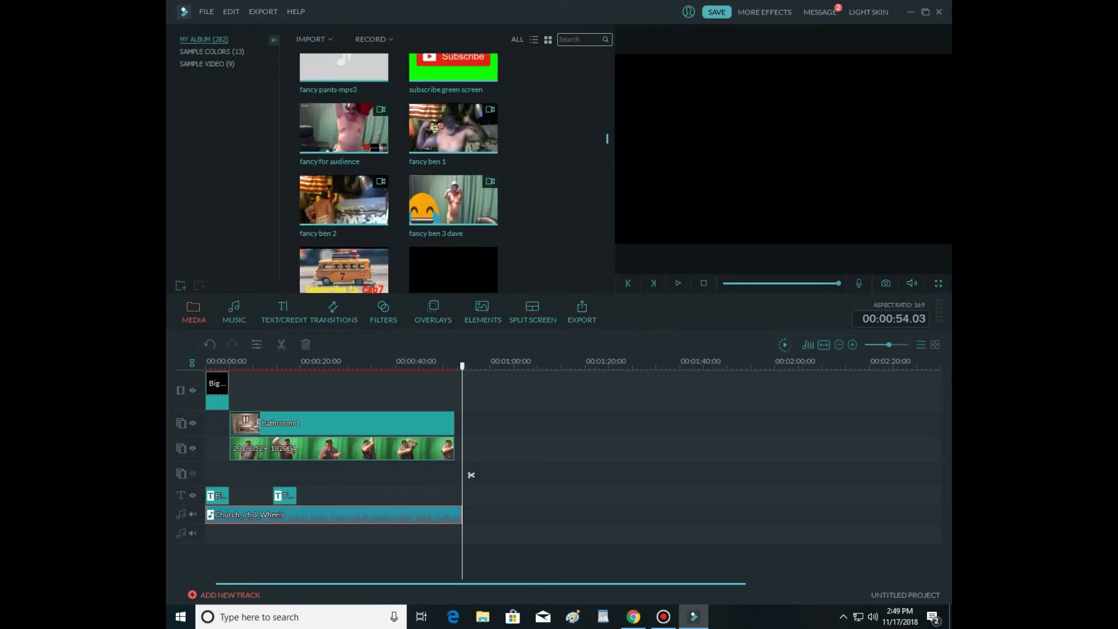
scroll(399, 173, "down", 2)
scroll(398, 173, "up", 5)
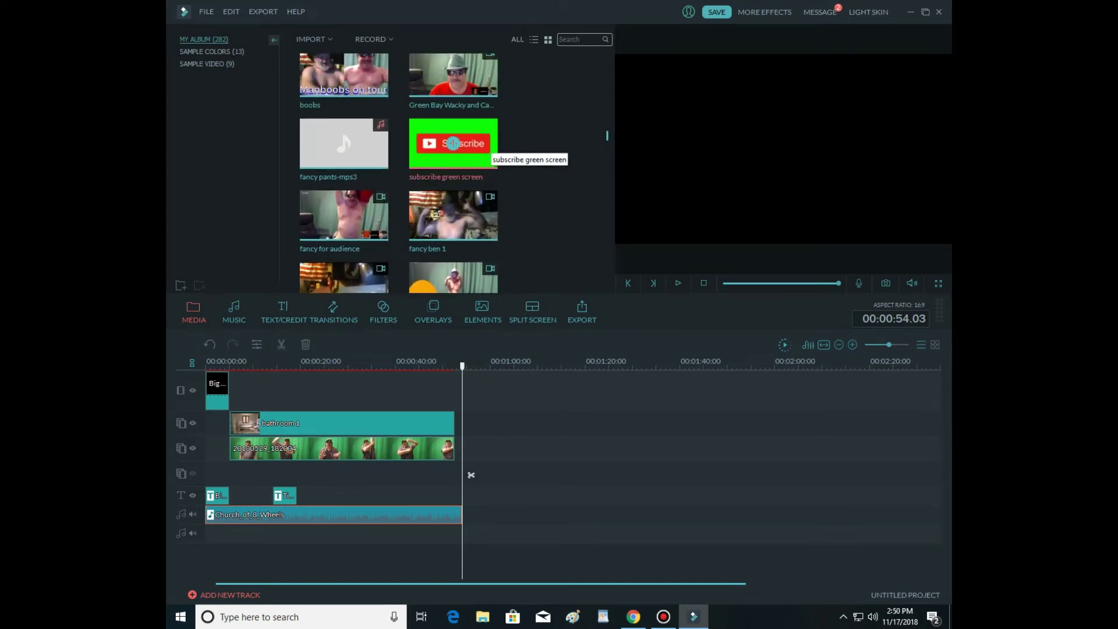
left_click_drag(483, 143, 467, 474)
- Key out the green background of the subscribe clip and apply the Flip Up1 motion to it
right_click(464, 474)
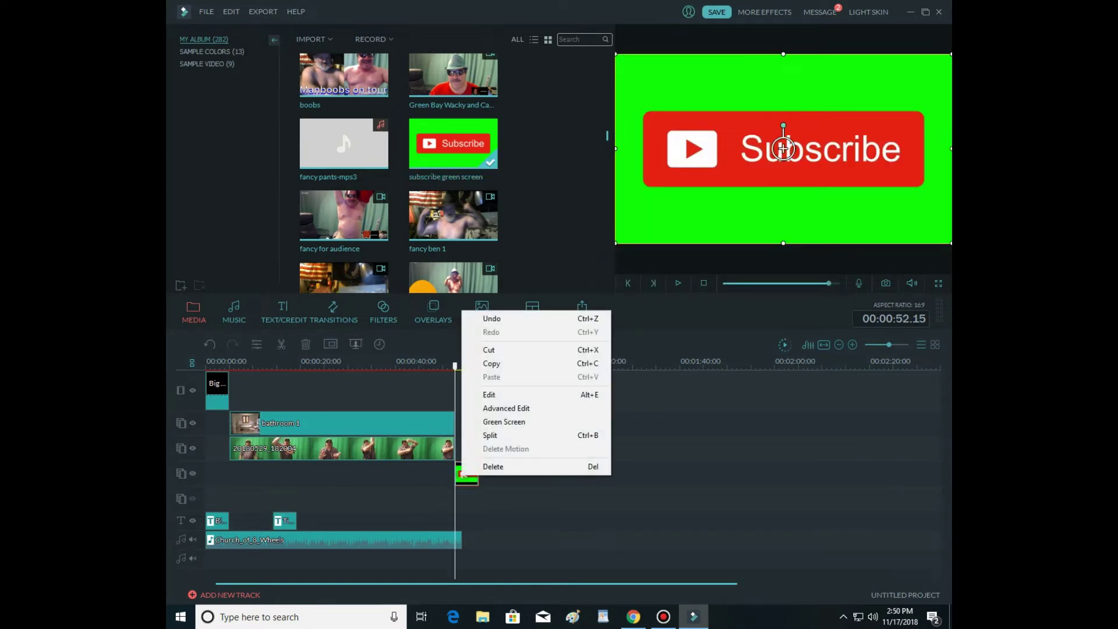
left_click(504, 422)
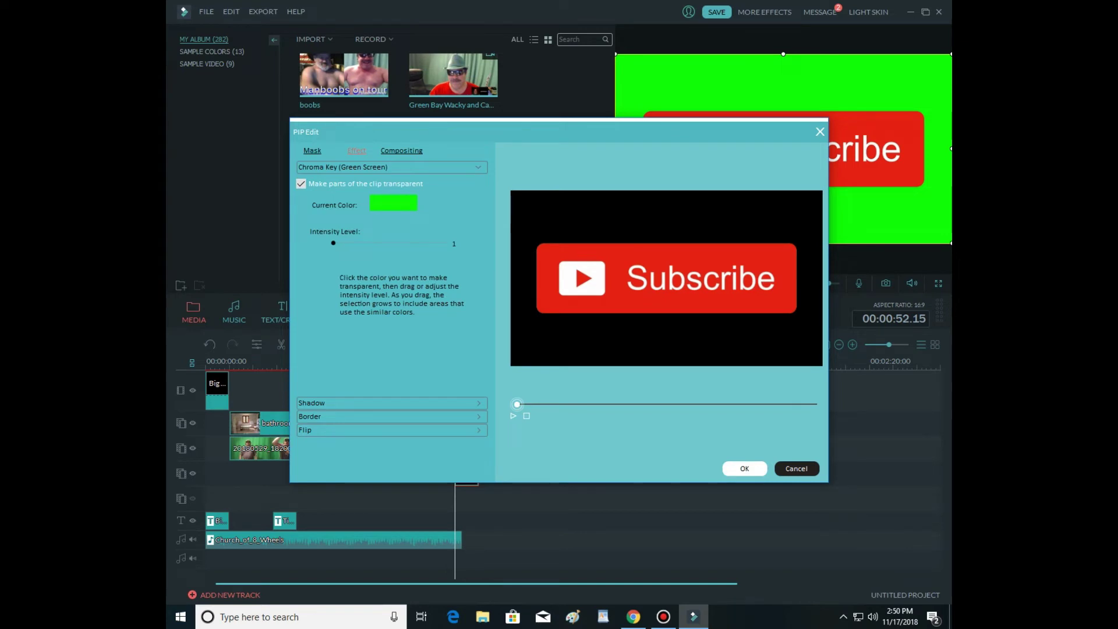
key("Return")
double_click(464, 474)
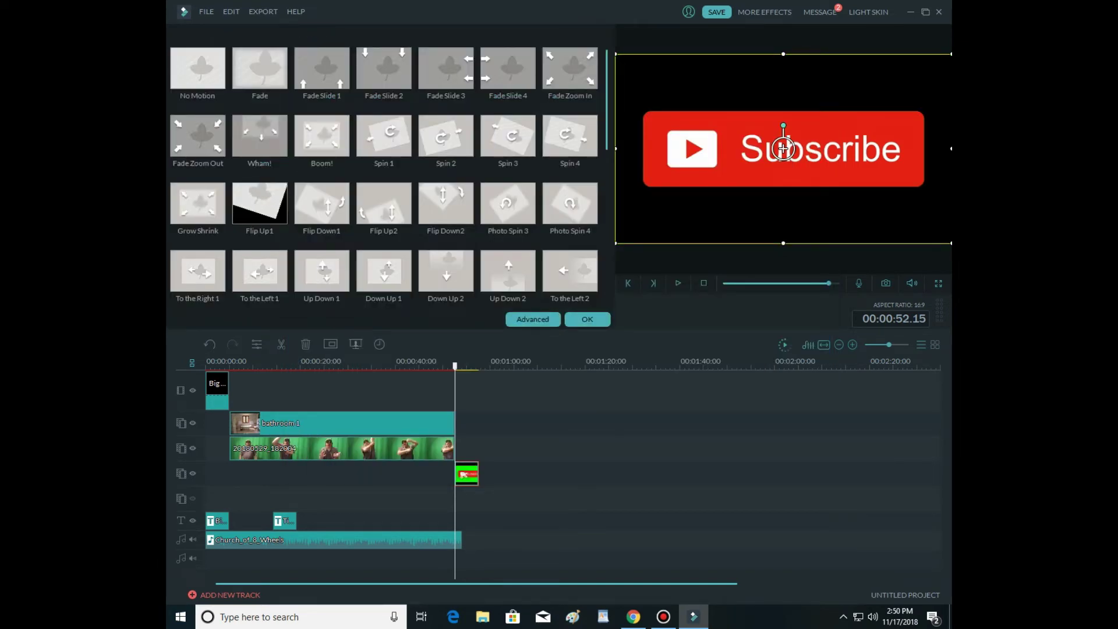
double_click(260, 204)
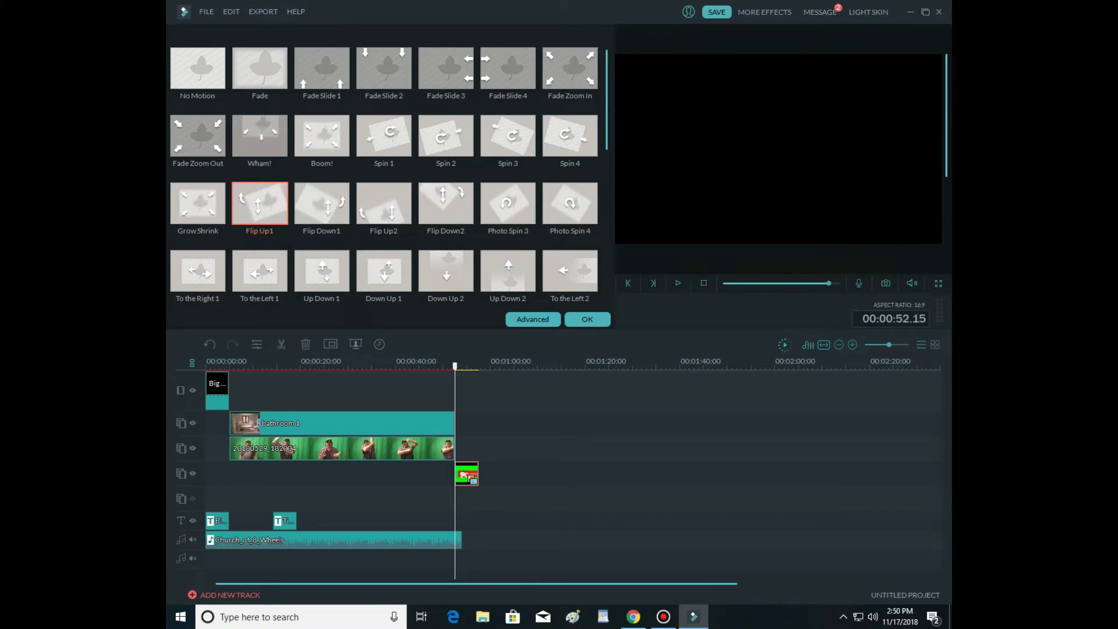
- Extend the Church_of_8_Wheels music to the subscribe clip's end at 00:00:57.15 and play the opening of the project
double_click(459, 540)
left_click_drag(462, 540, 478, 539)
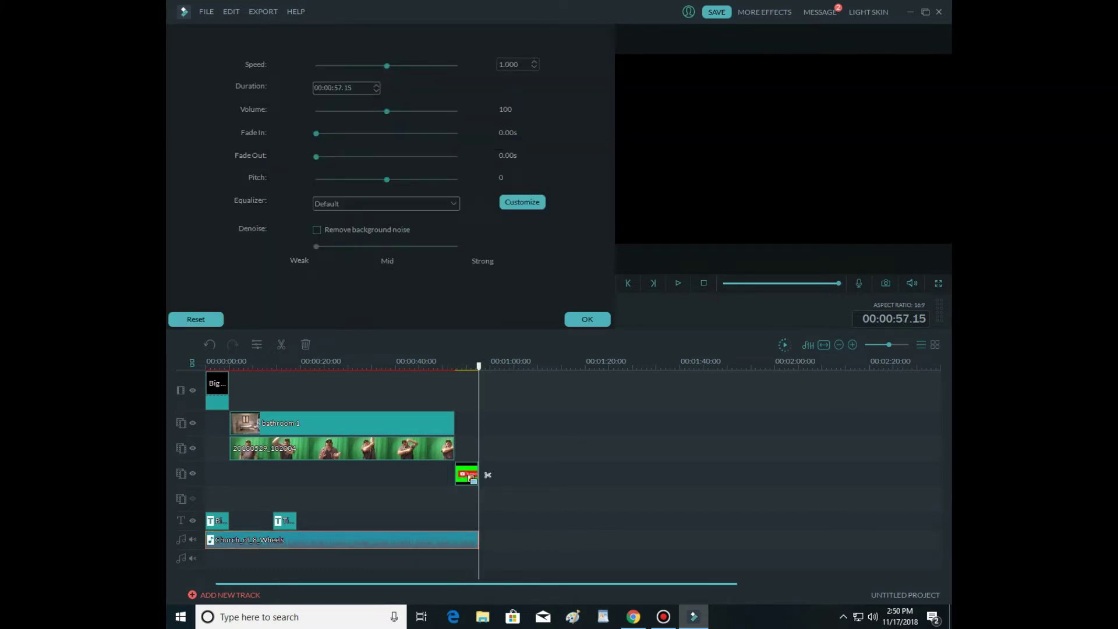
left_click_drag(479, 474, 206, 474)
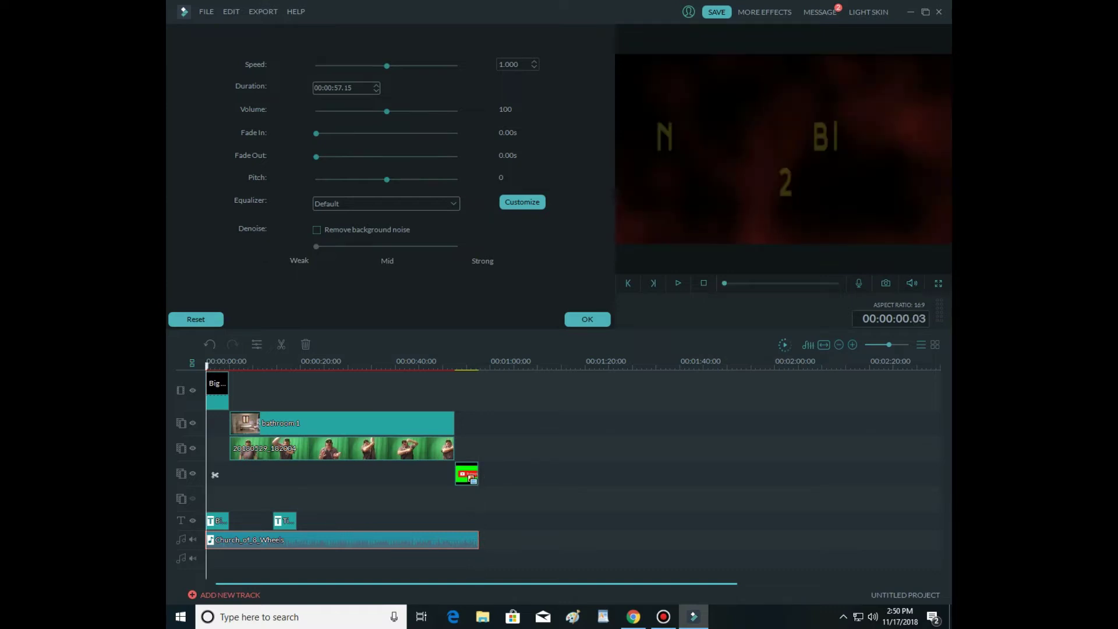
key("space")
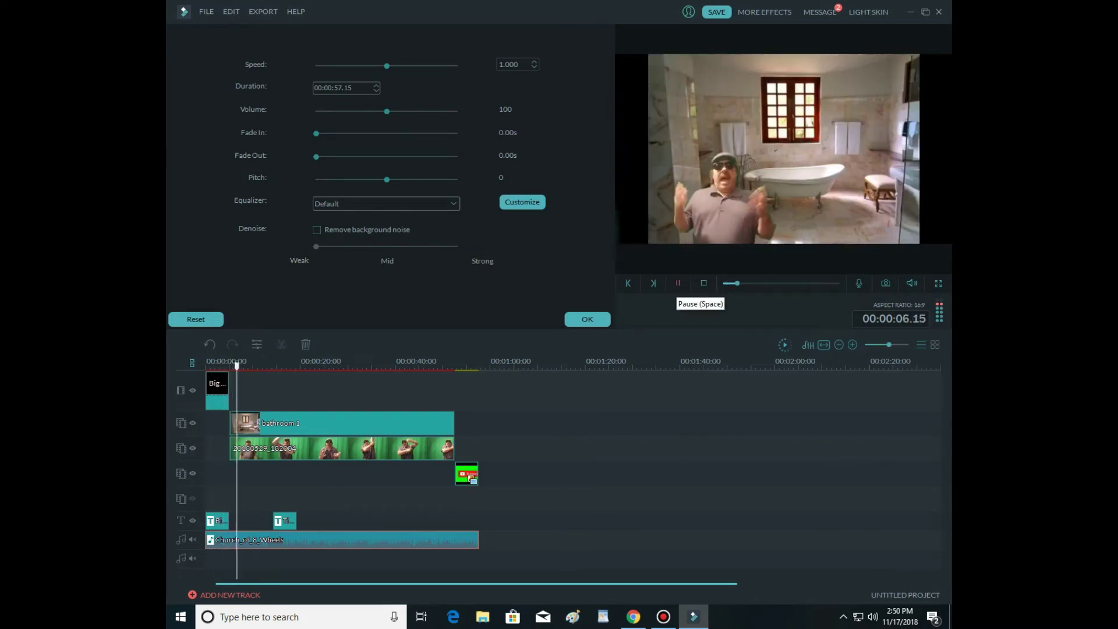
left_click(678, 283)
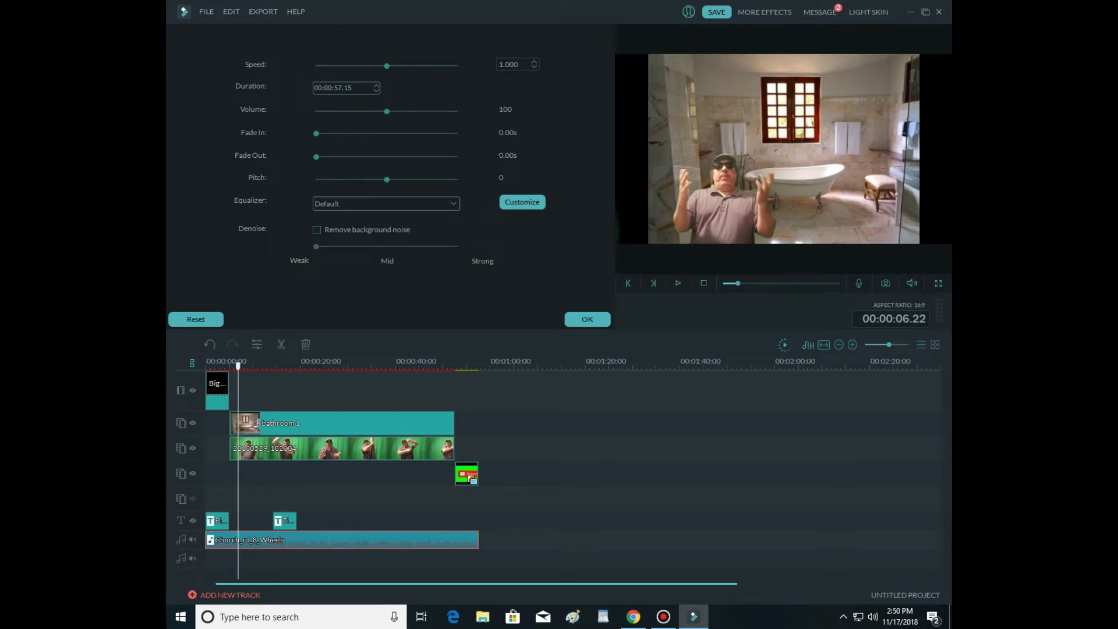
- Split the music at 00:00:04.19, near the end of the opening title, and set the second part's volume to 22
left_click_drag(237, 365, 229, 365)
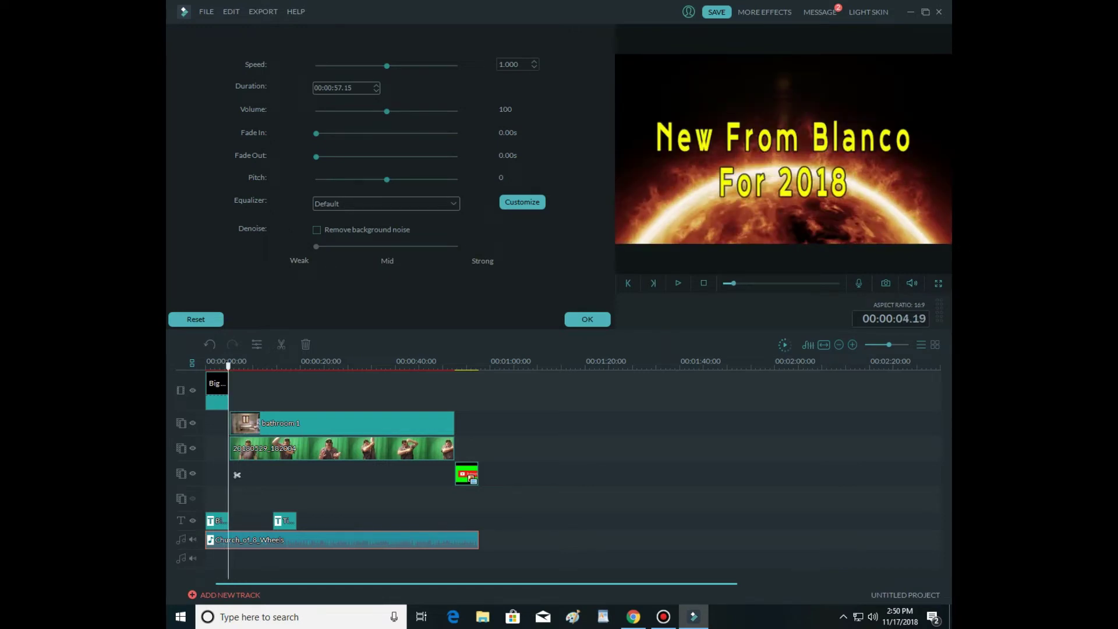
right_click(237, 475)
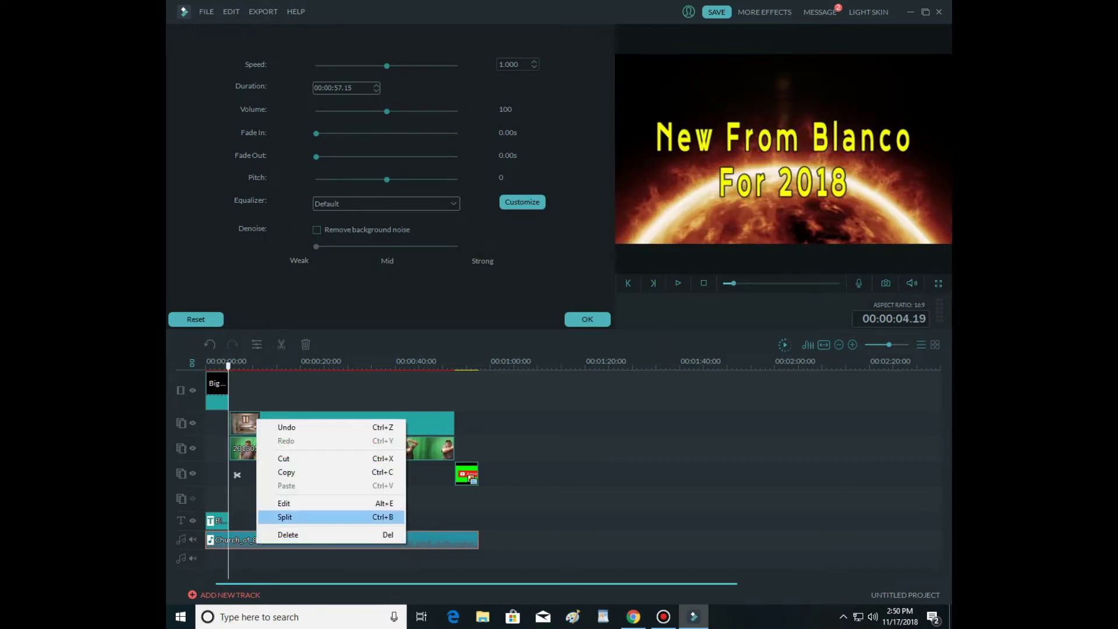
left_click(286, 516)
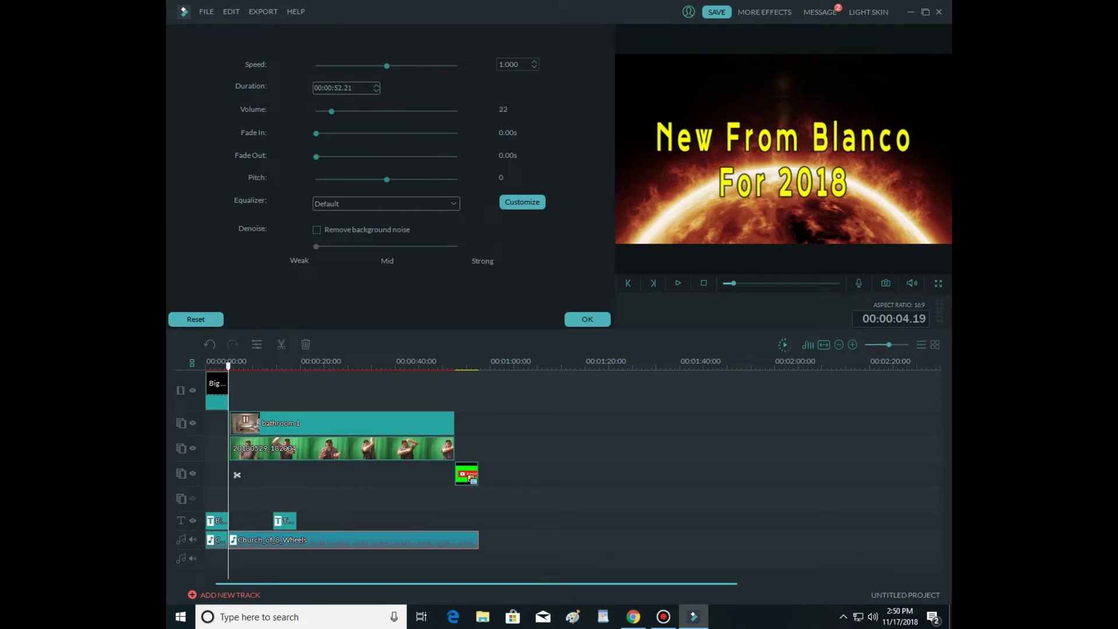
- Play the project from the start to check the music level, and open the green-screen clip's settings at 00:00:21.13
left_click_drag(237, 474, 214, 475)
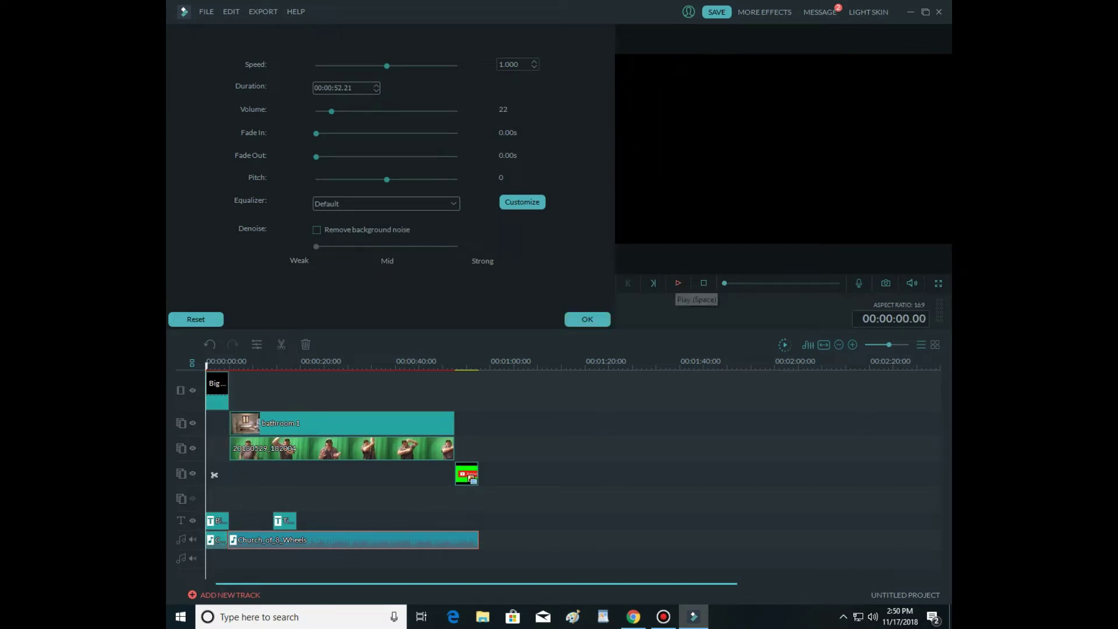
left_click(677, 283)
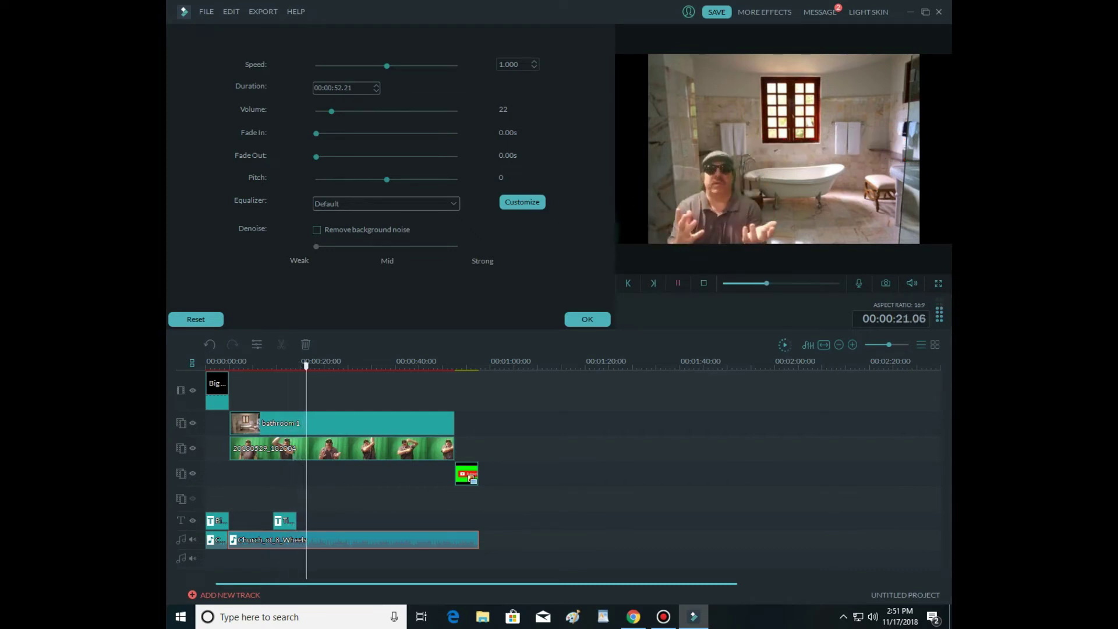
left_click(310, 456)
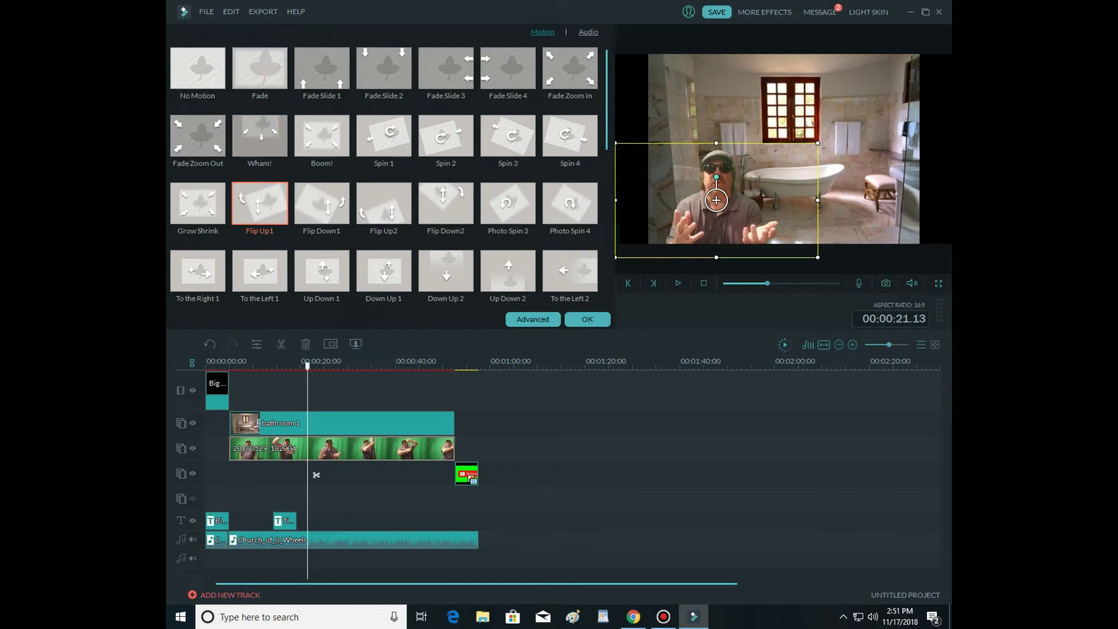
- Close the green-screen clip's settings and widen the bathroom 1 background in the preview to nearly fill the frame
left_click(586, 319)
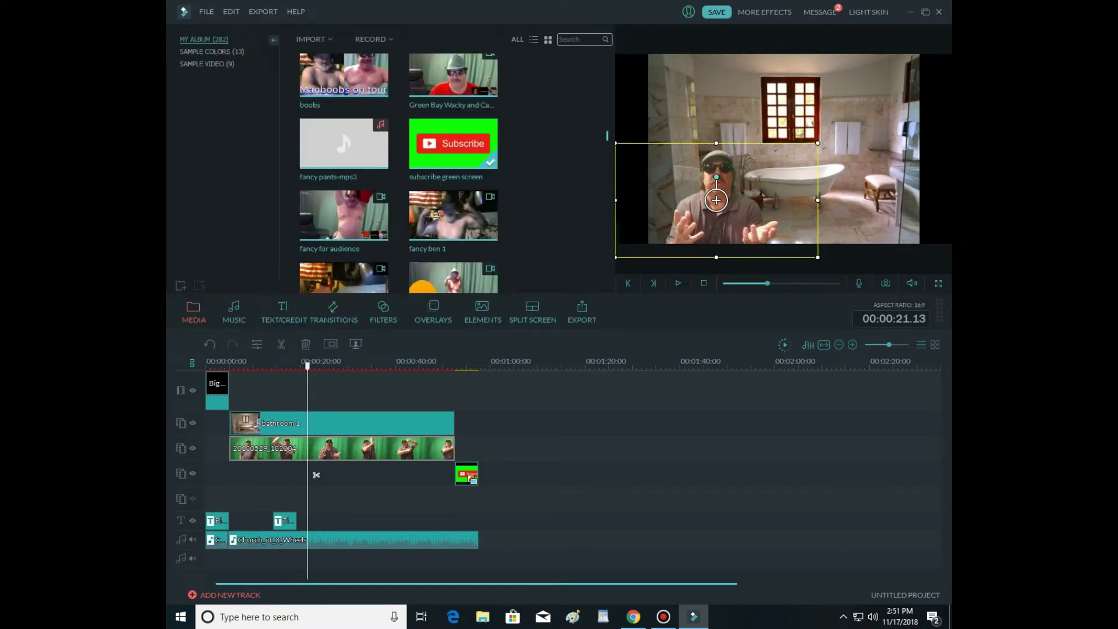
left_click_drag(607, 135, 606, 278)
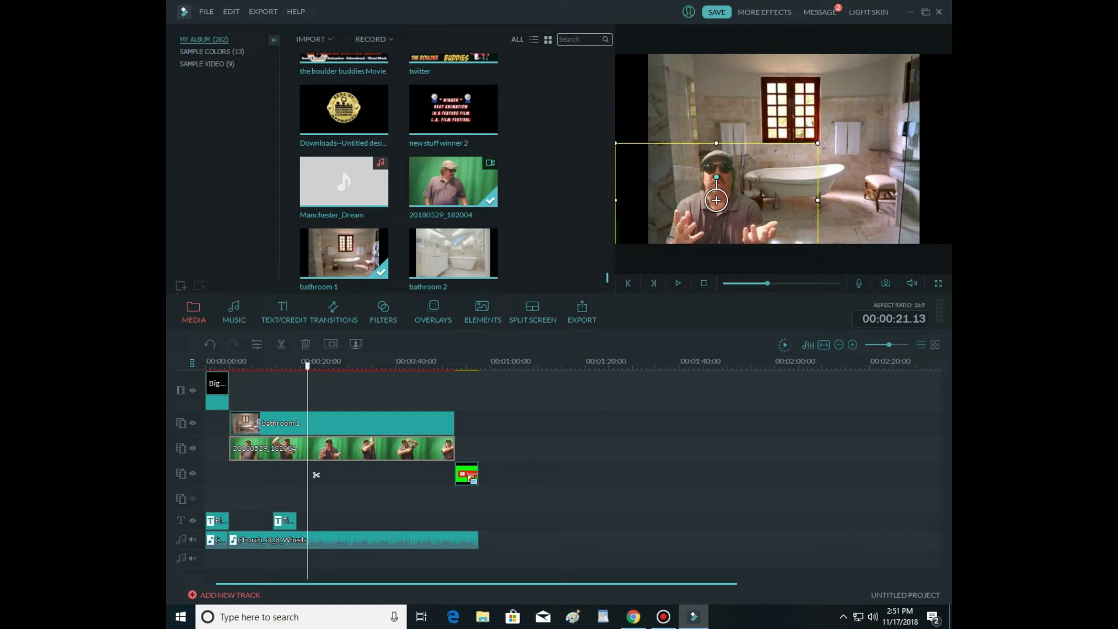
left_click(316, 474)
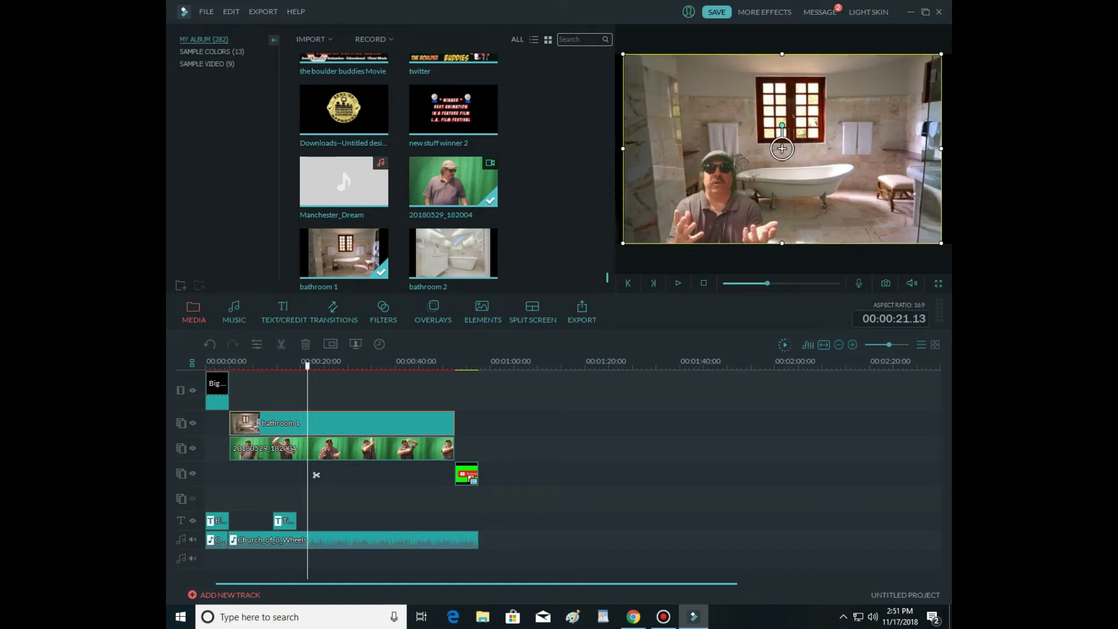
key("Escape")
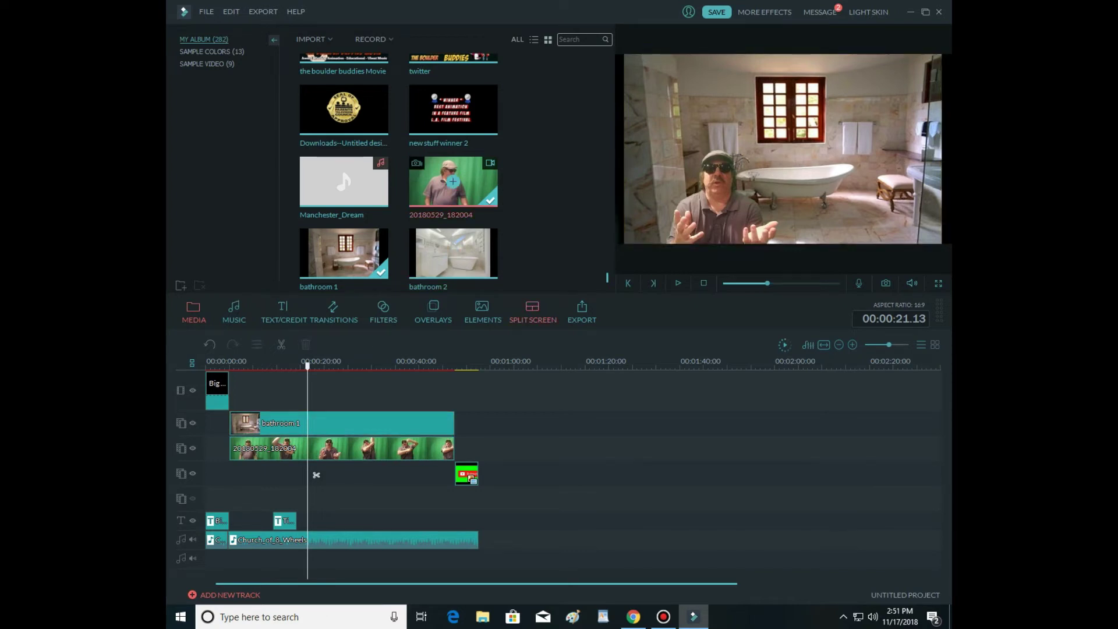
- Try placing the 20180529_182004 clip on the main video track right after the opening title, and undo the insertion
double_click(453, 181)
left_click_drag(453, 181, 233, 390)
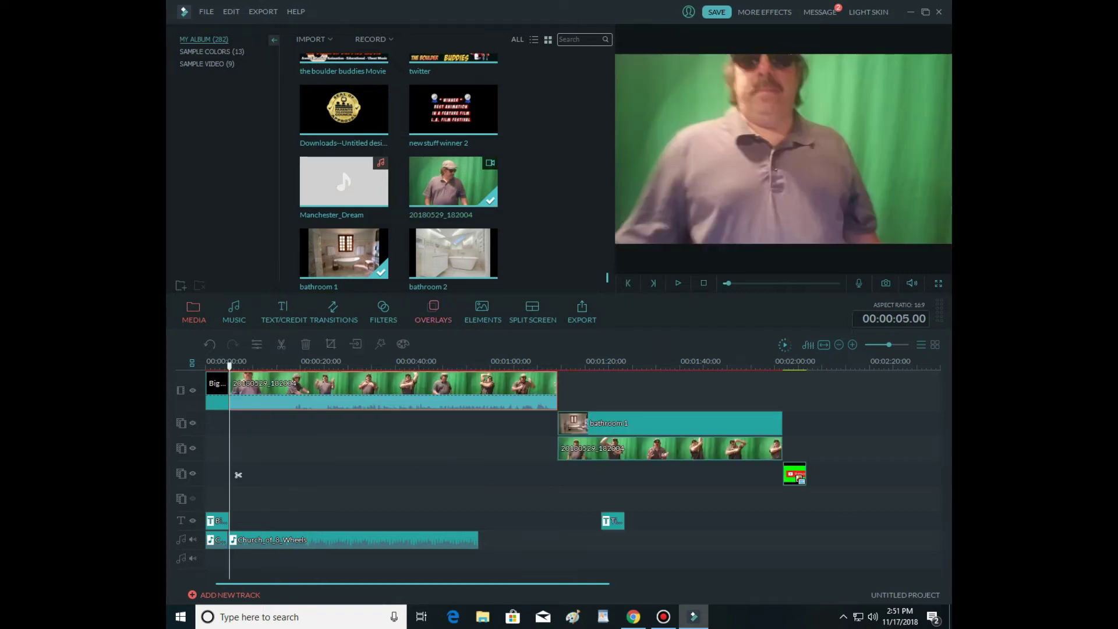
left_click(230, 12)
left_click(249, 27)
left_click(256, 27)
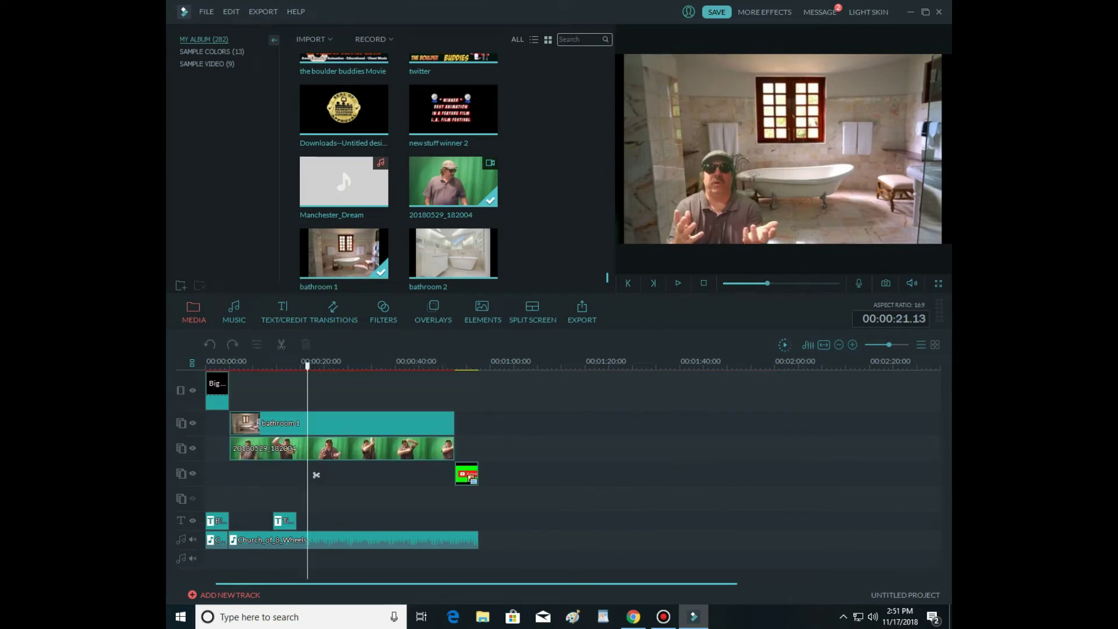
- Play the project from 00:00:51.07 to check the transition to the subscribe clip, and return to 00:00:50.00
left_click(449, 363)
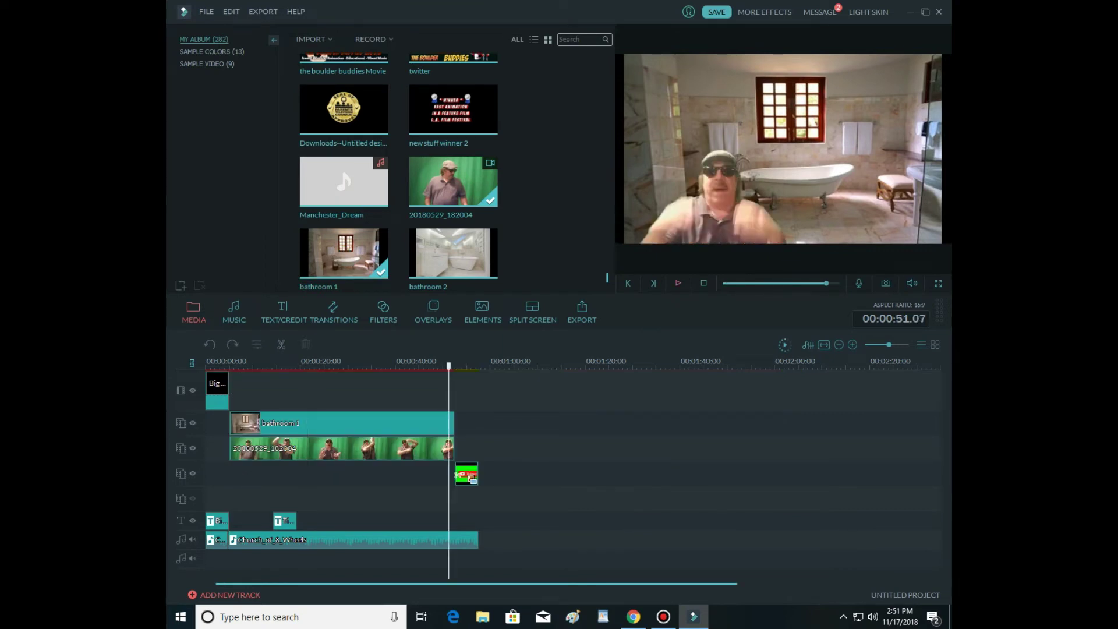
key("space")
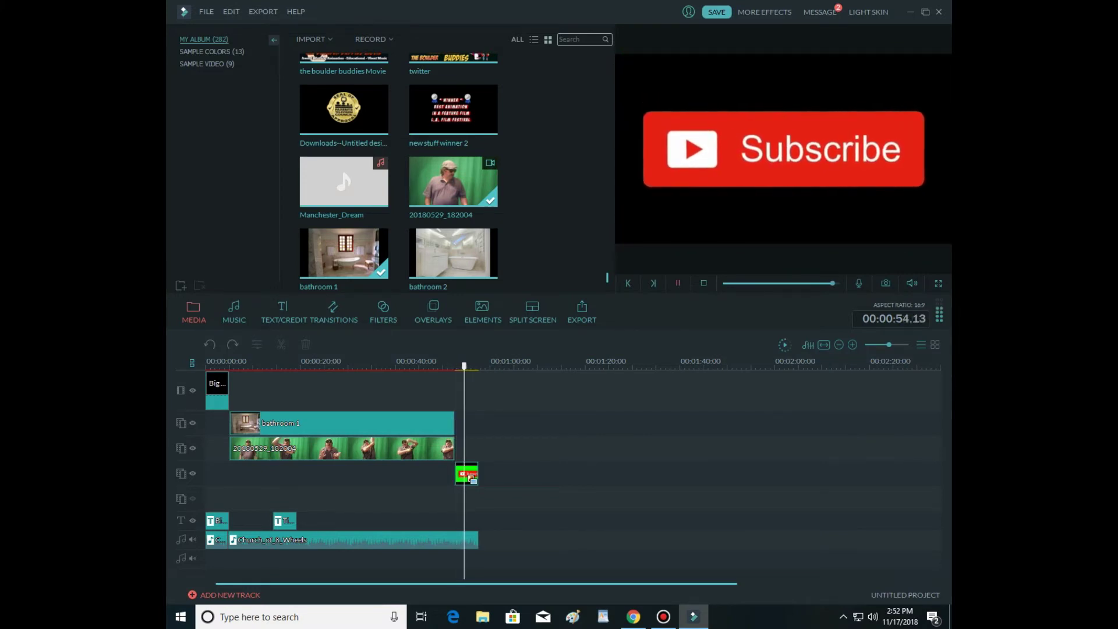
left_click(443, 363)
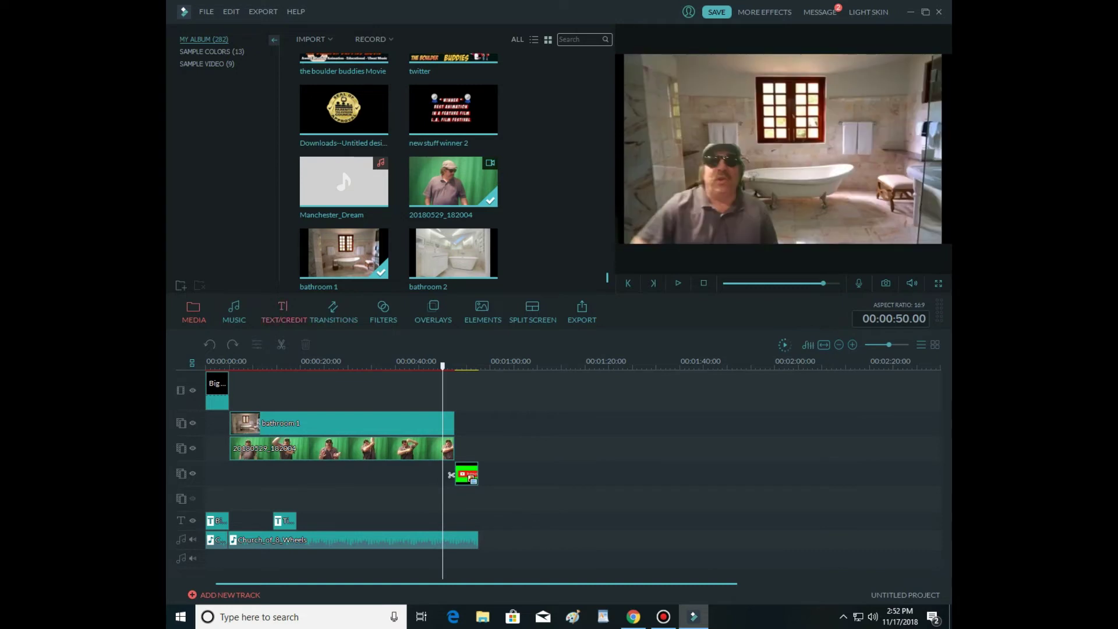
- Try adding the Opener 11 preset right after the opening title, and undo the insertion
left_click(282, 311)
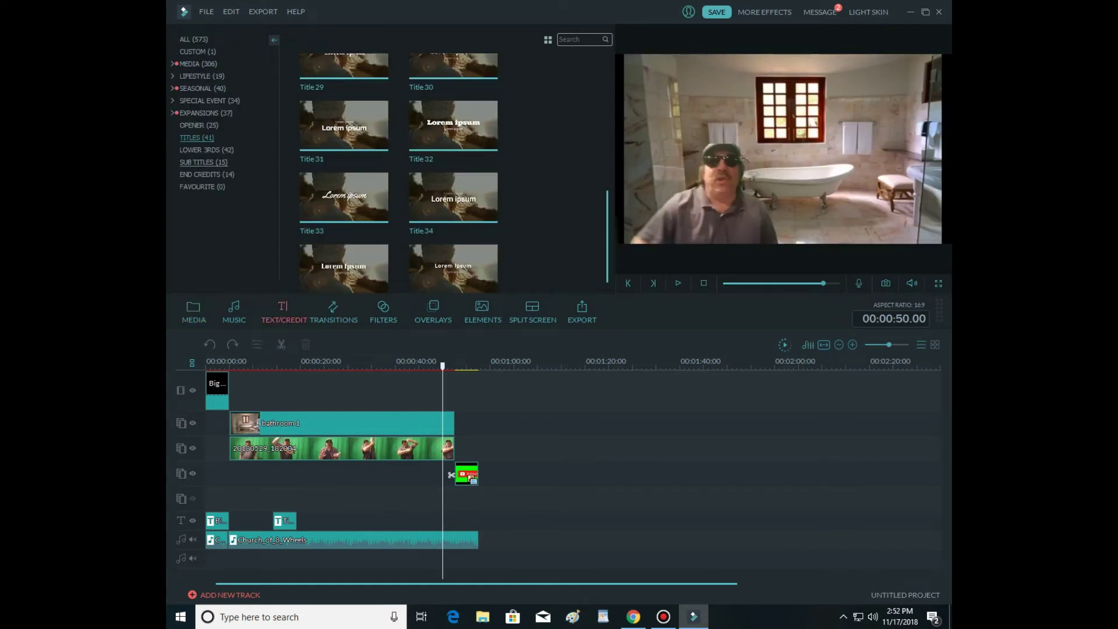
left_click(206, 149)
left_click(196, 138)
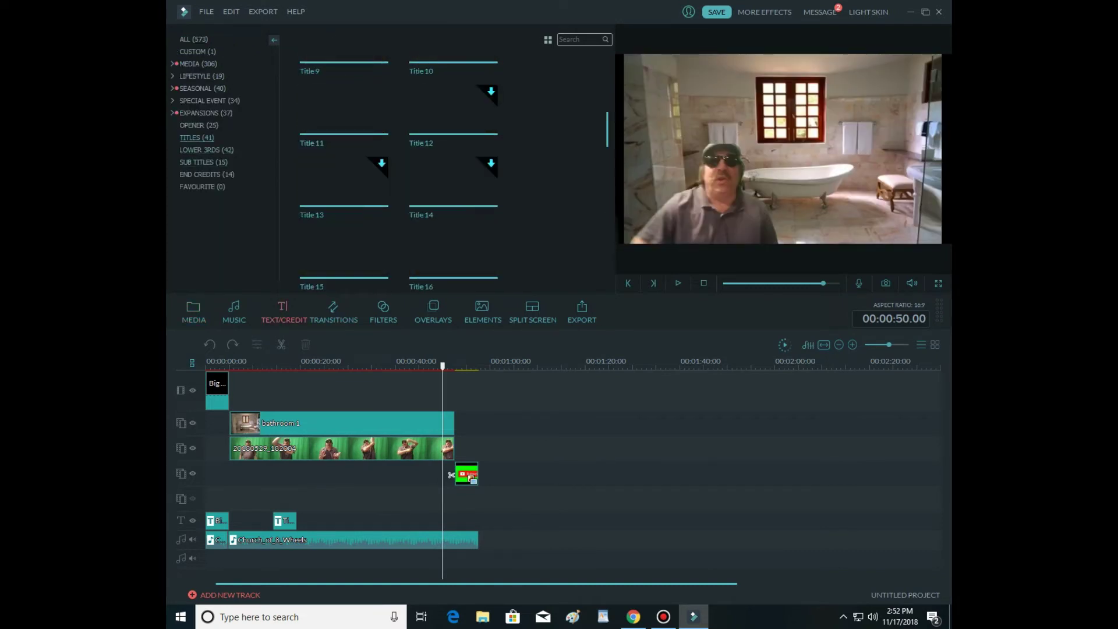
left_click(198, 126)
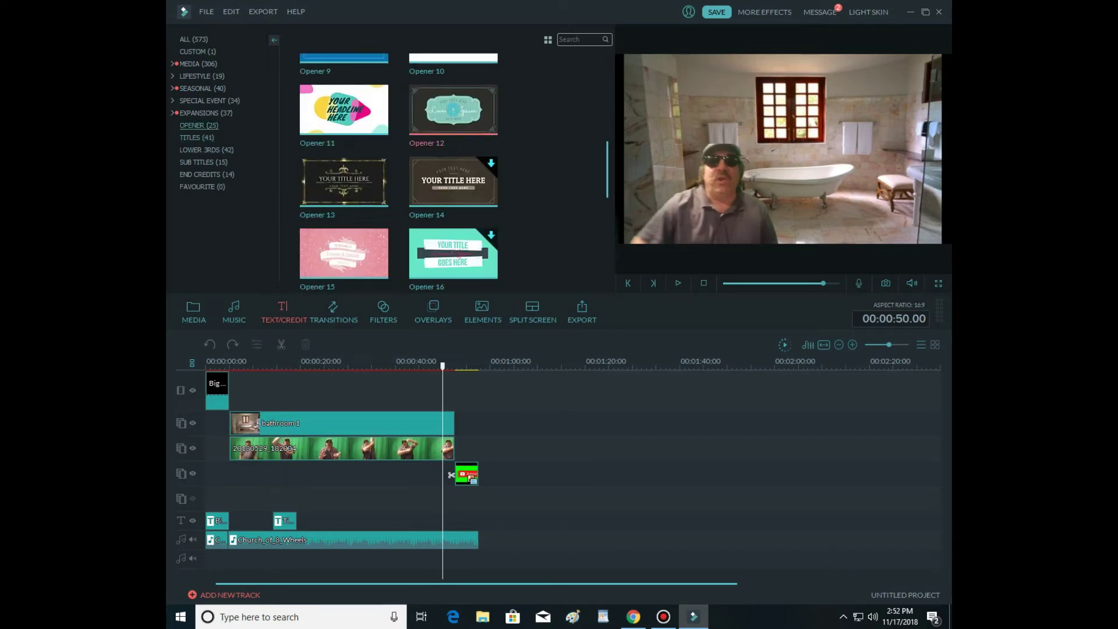
left_click_drag(343, 110, 241, 391)
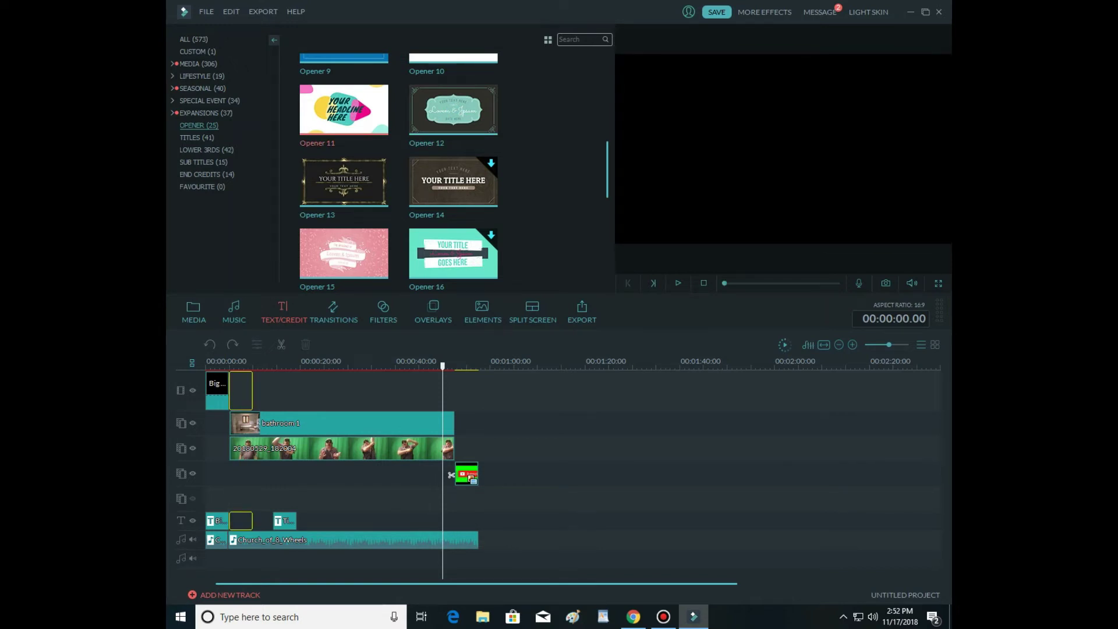
left_click_drag(240, 390, 240, 390)
left_click(231, 12)
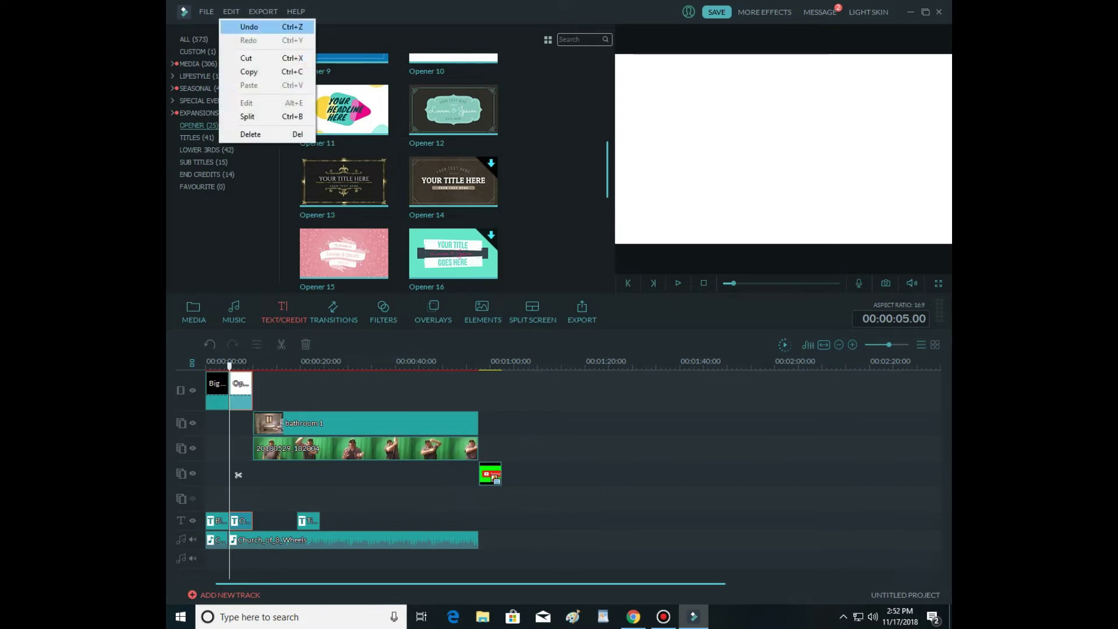
left_click(250, 27)
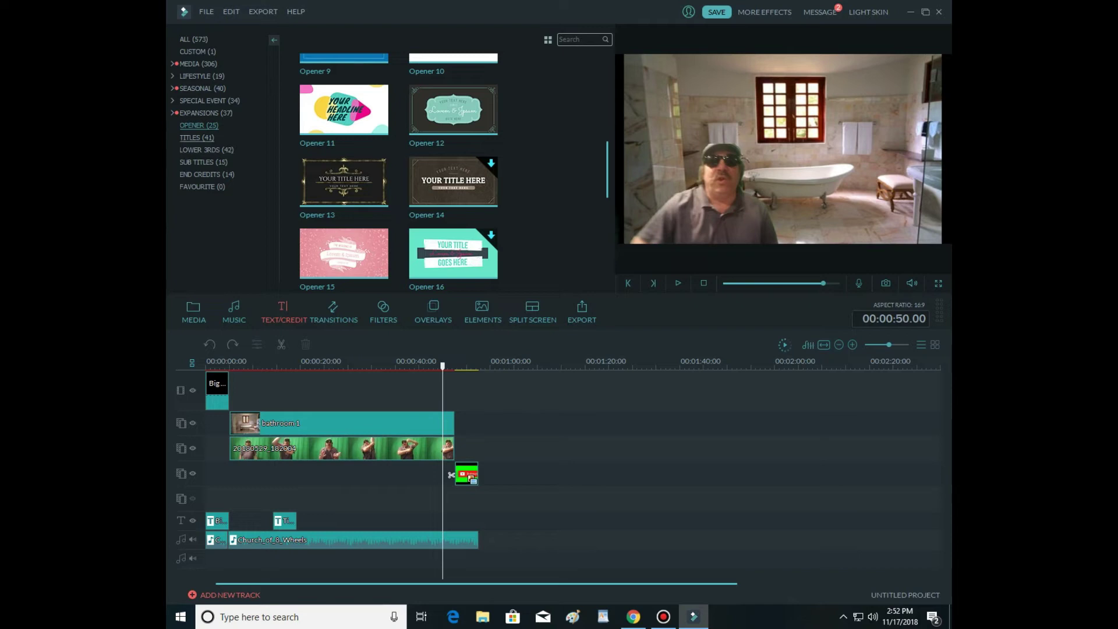
- Browse the Titles, Lower 3rds, Sub Titles, End Credits and Special Event text presets for a suitable overlay
left_click(196, 137)
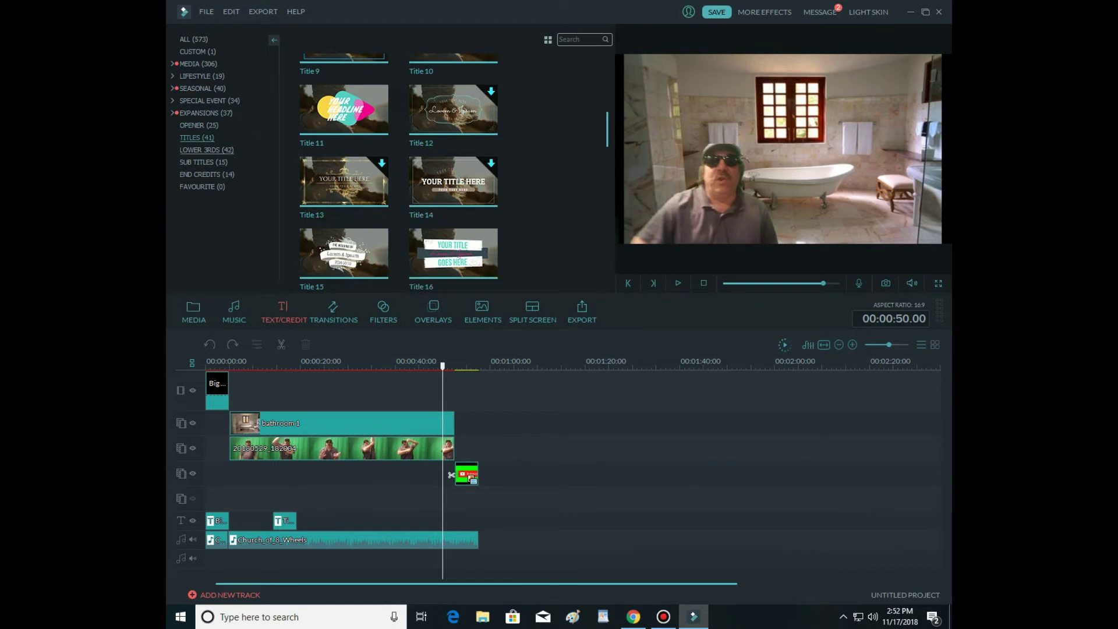
left_click(206, 150)
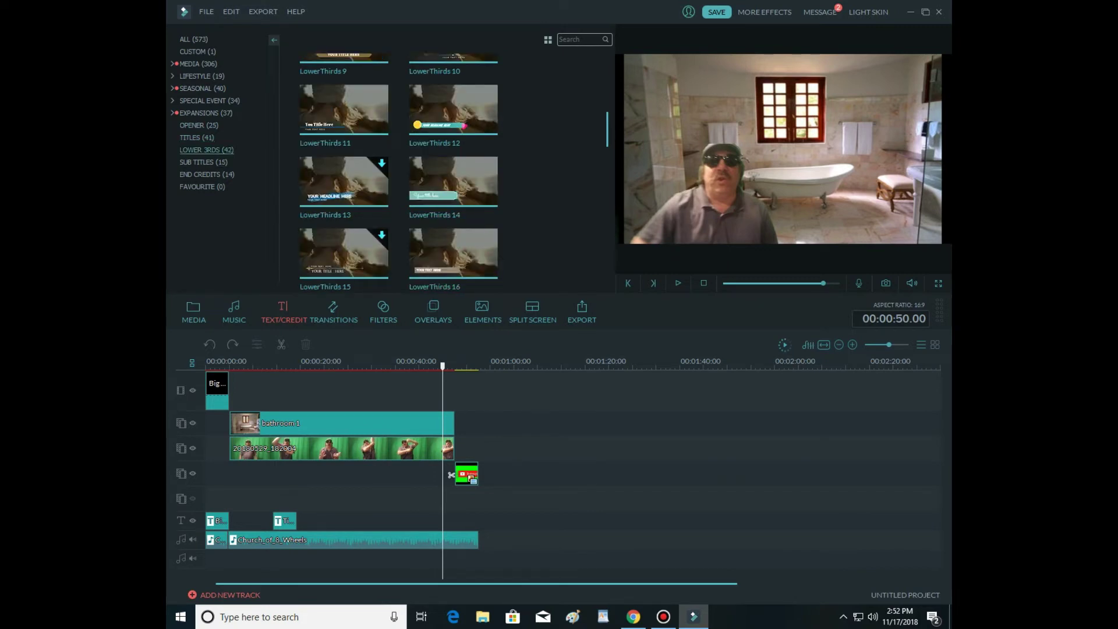
scroll(398, 173, "up", 5)
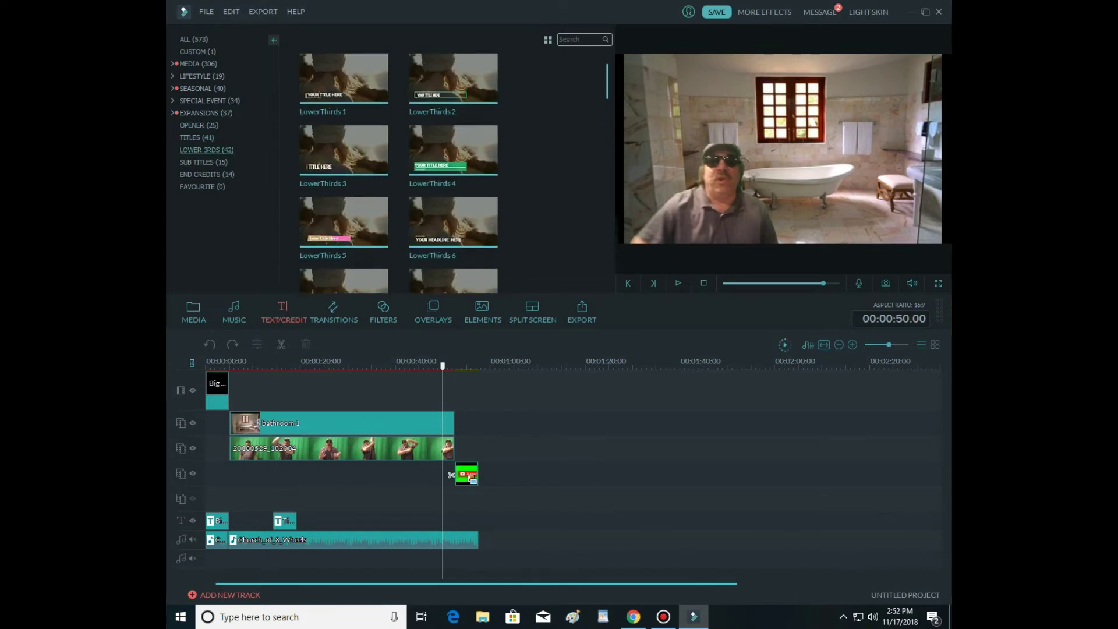
left_click(203, 162)
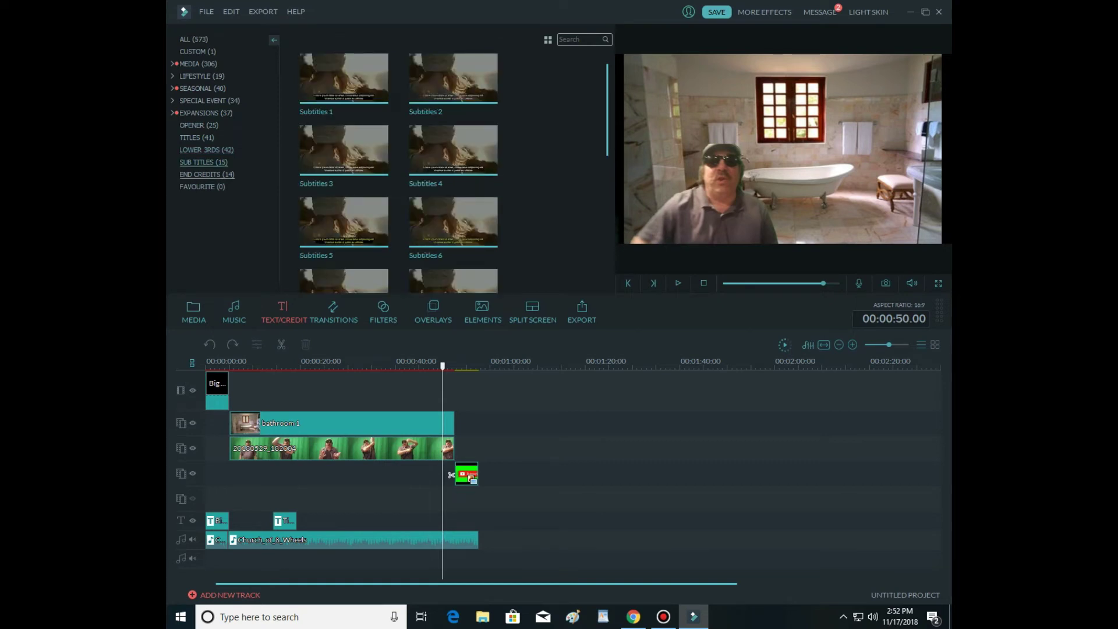
left_click(207, 174)
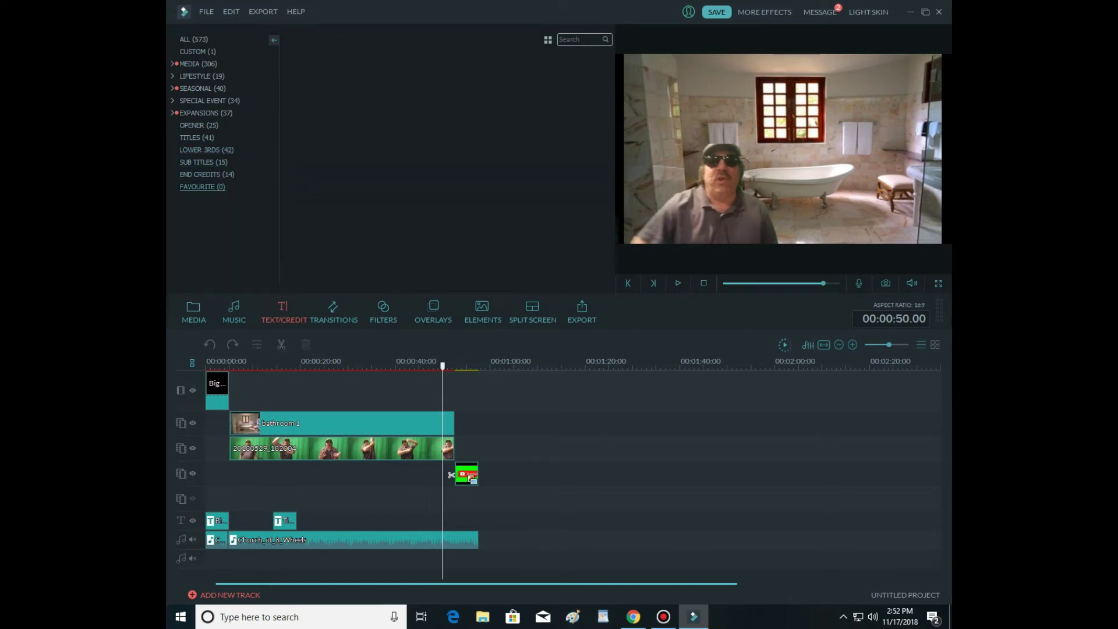
left_click(207, 150)
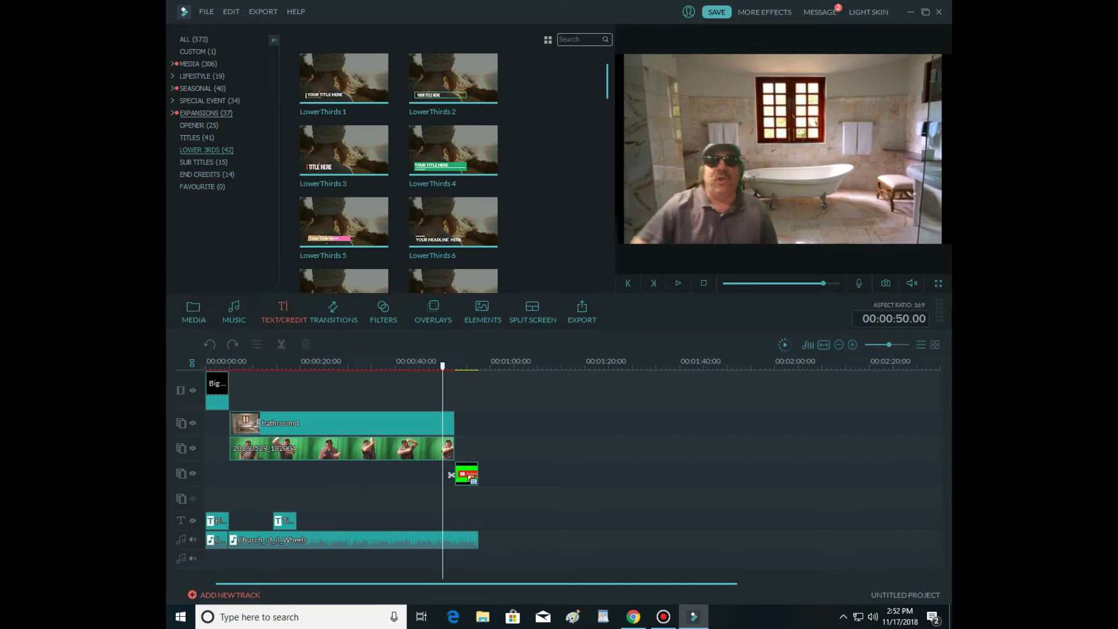
left_click(208, 100)
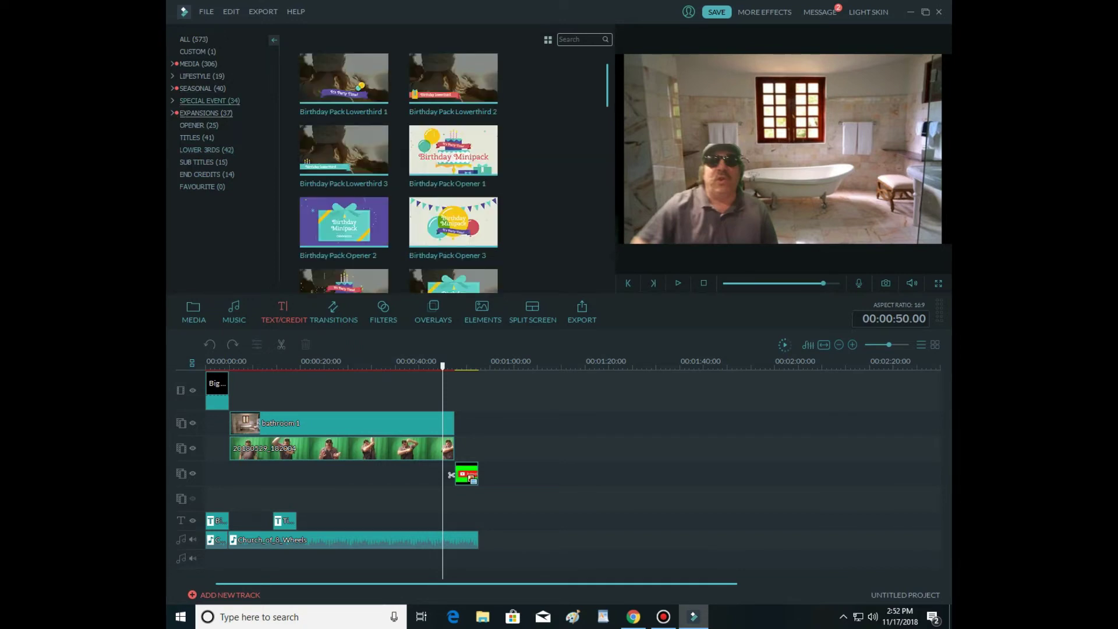
- Add Title 2 to the text track at 00:00:47.15, near the green-screen clip's end, and delete its YOUR TEXT HERE line
left_click(197, 138)
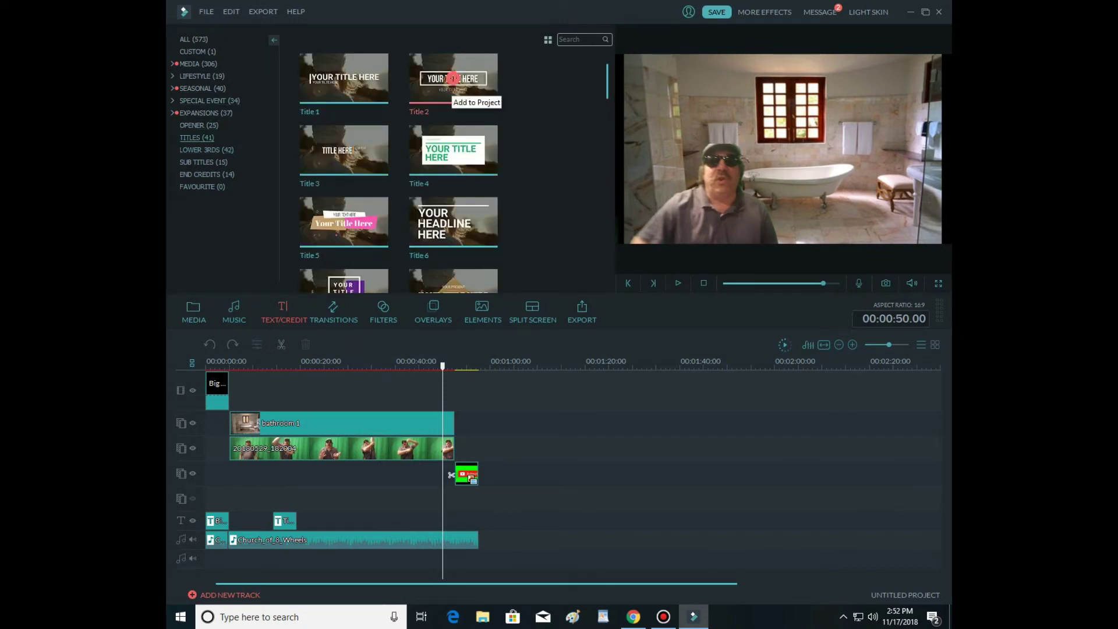
left_click_drag(453, 78, 442, 520)
double_click(443, 520)
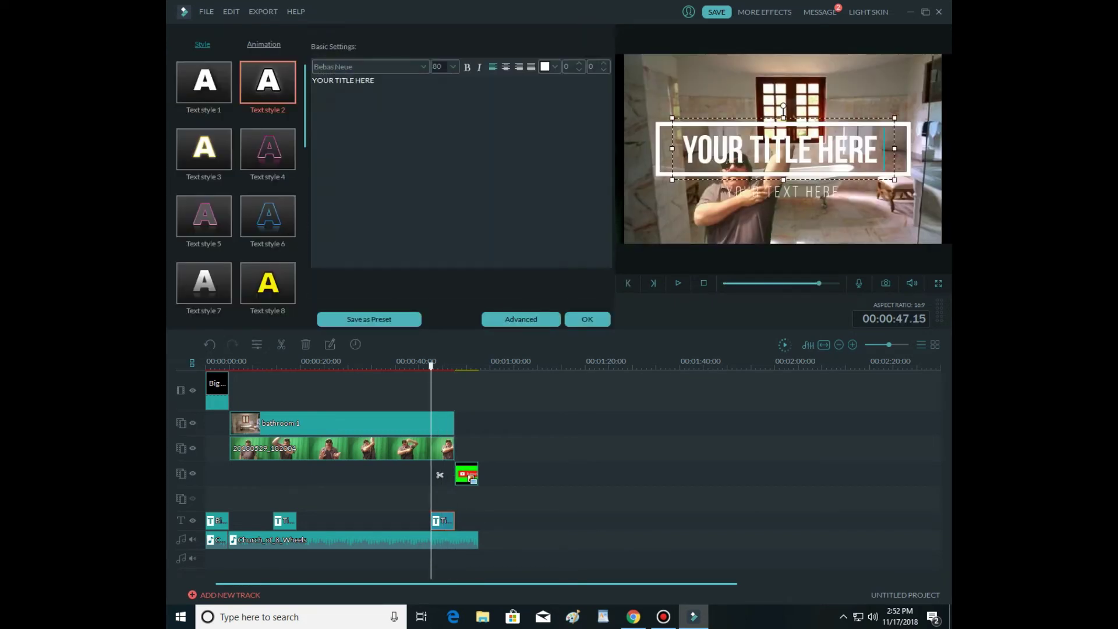
left_click(735, 192)
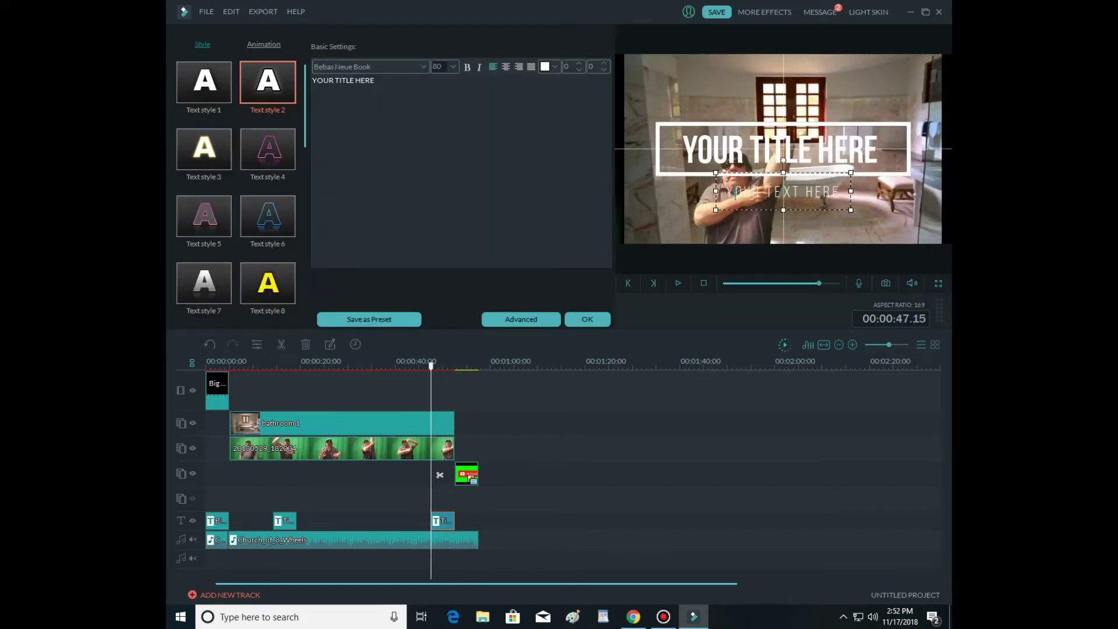
double_click(735, 192)
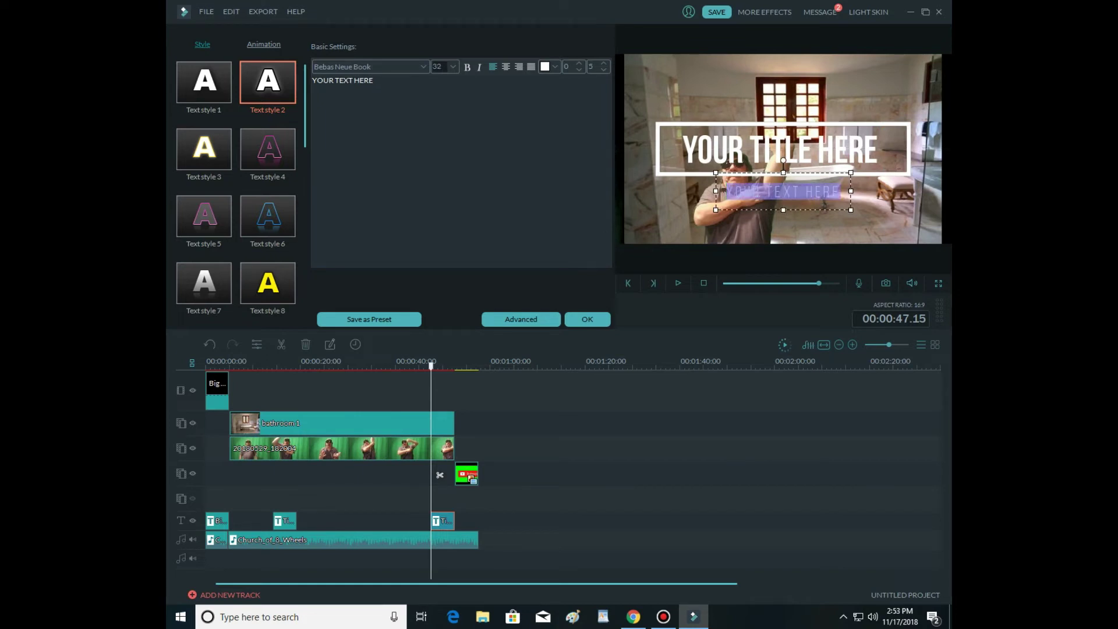
key("BackSpace")
- Replace the YOUR TITLE HERE text with "Call" followed by the 1-800 vanity phone number
left_click(844, 148)
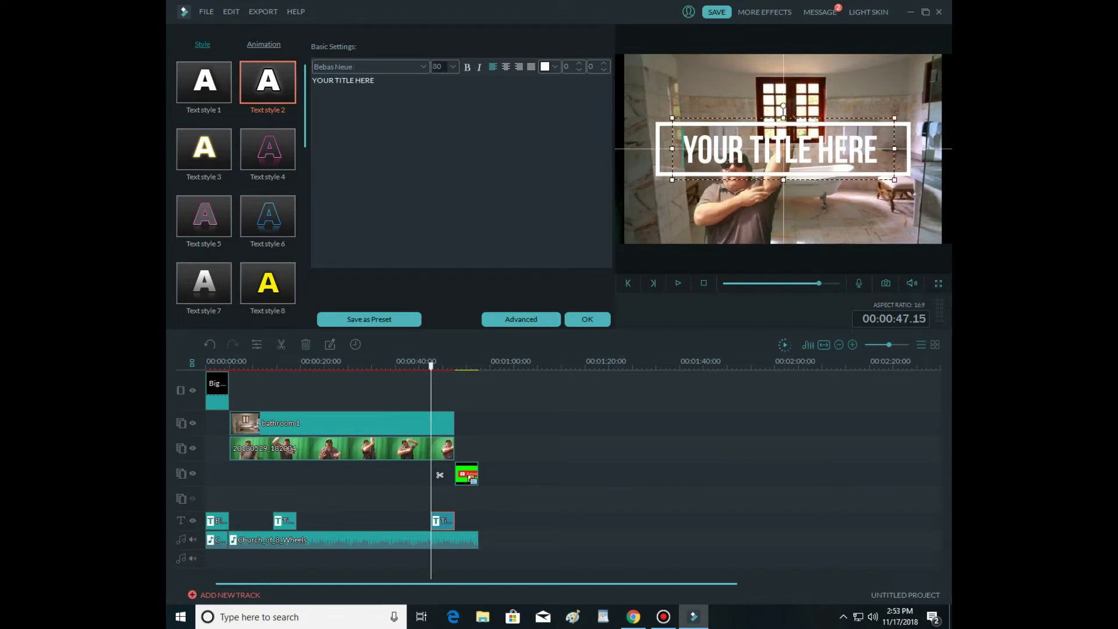
key("Delete")
key("Delete")
key("Delete")
key("Delete")
key("Delete")
key("Delete")
key("Delete")
key("Delete")
key("Delete")
key("Delete")
key("Delete")
key("Delete")
key("Delete")
key("Delete")
key("Delete")
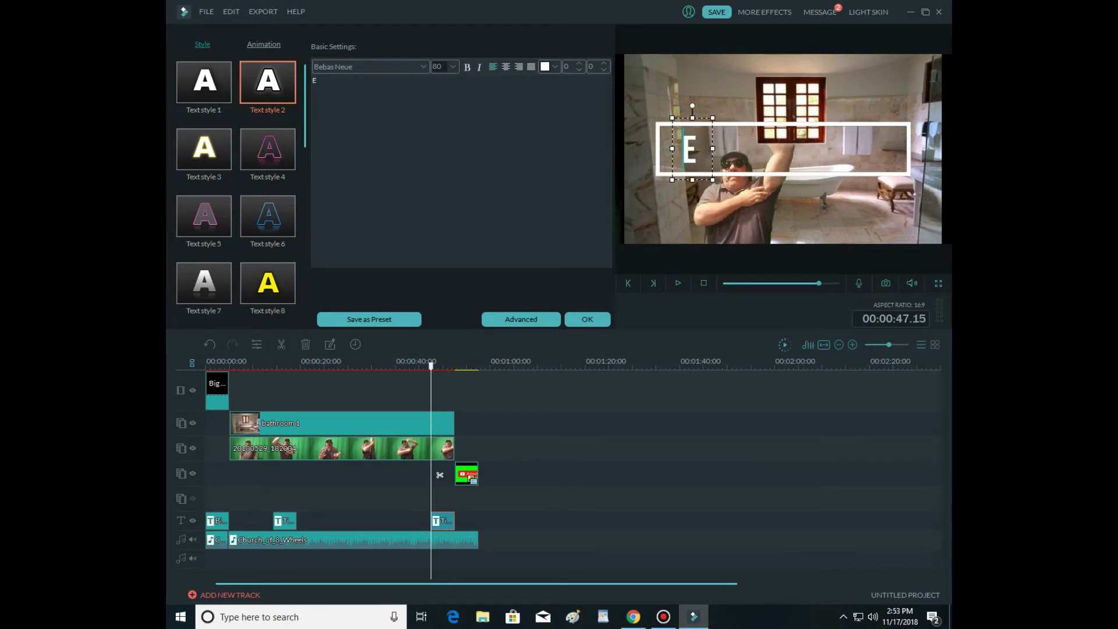
type("Call")
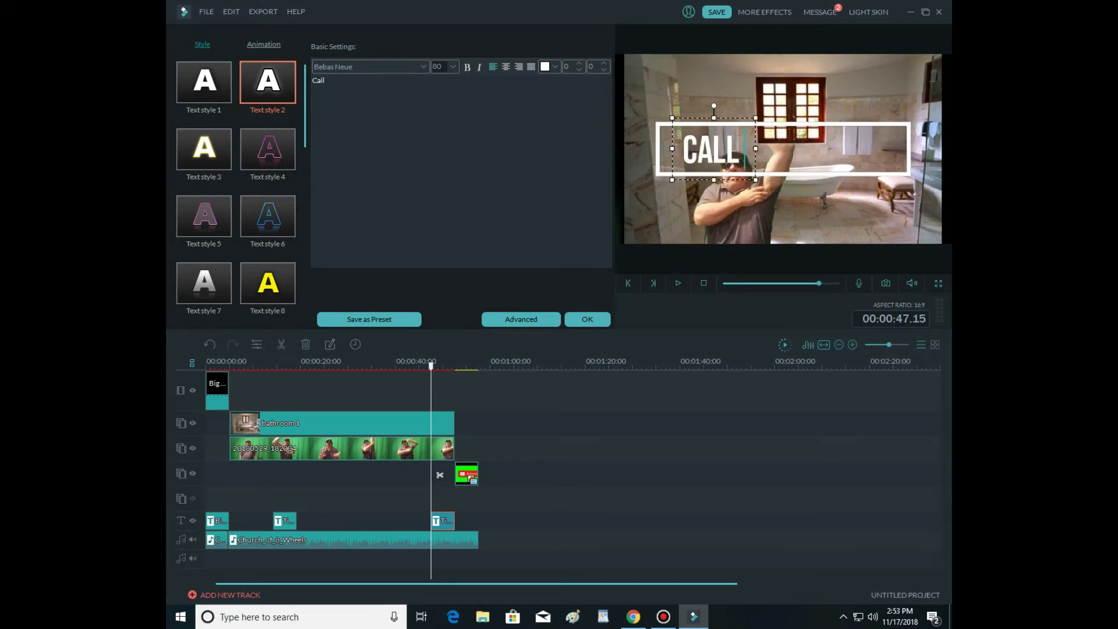
type(" 1")
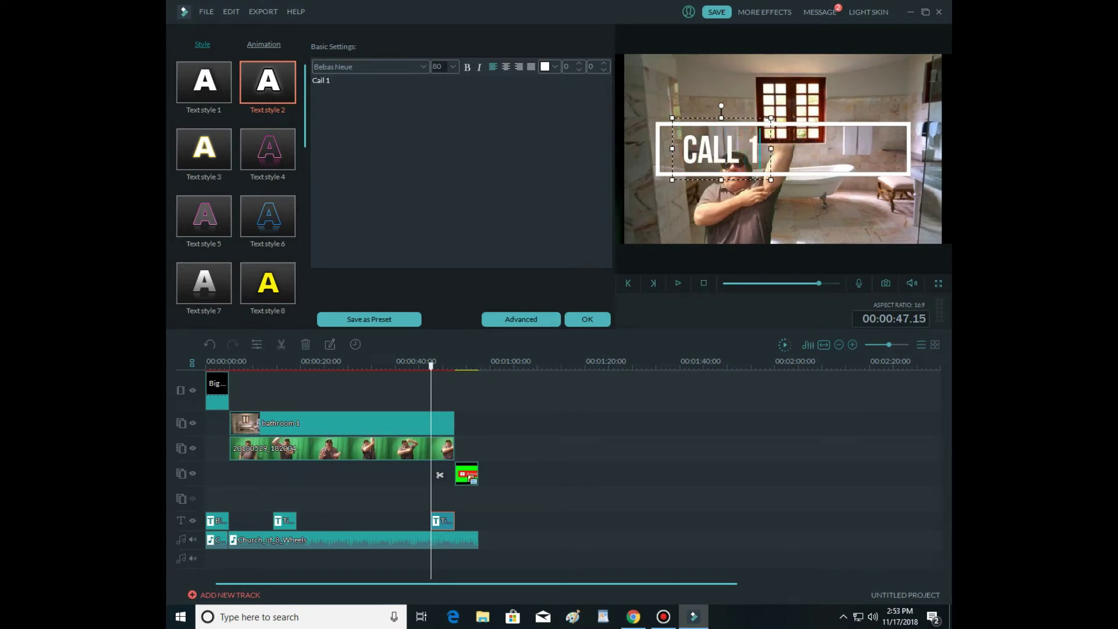
type("-800-")
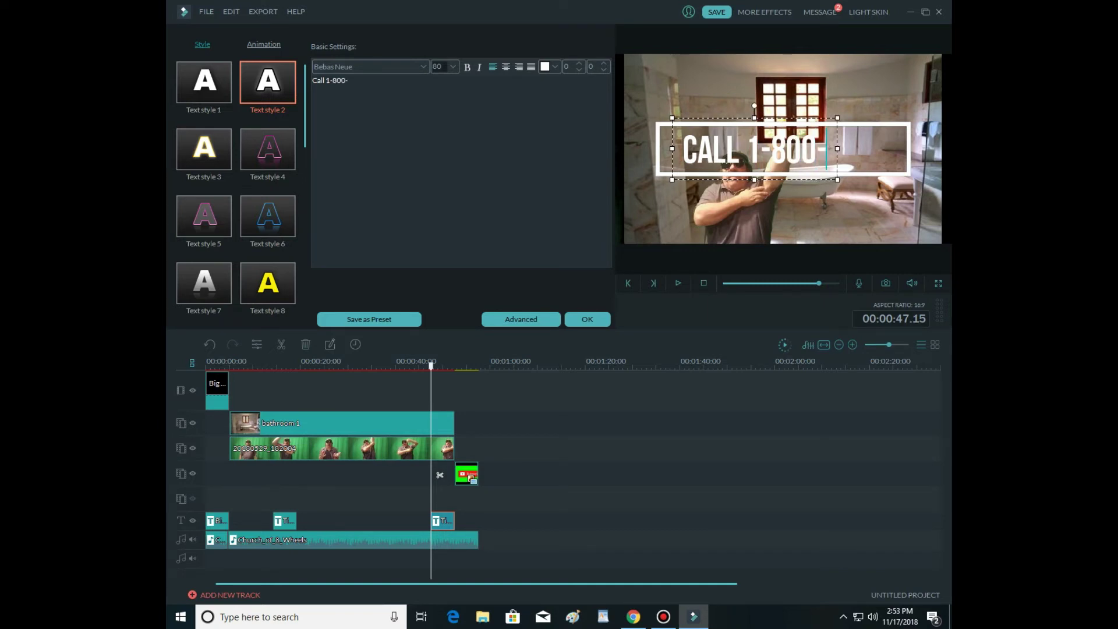
type("shave")
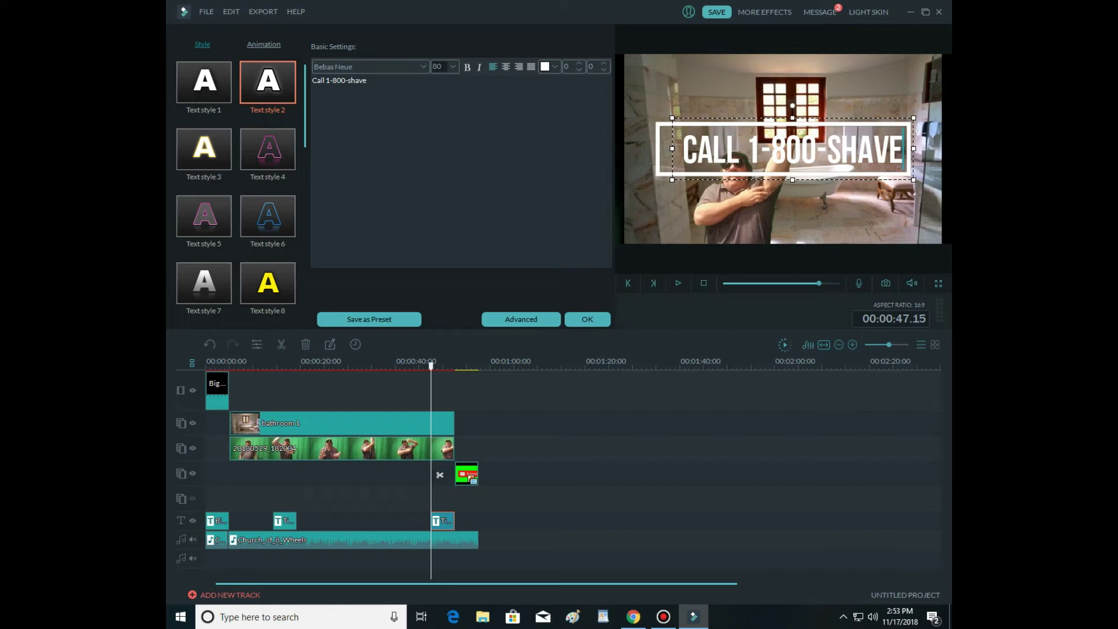
type("me")
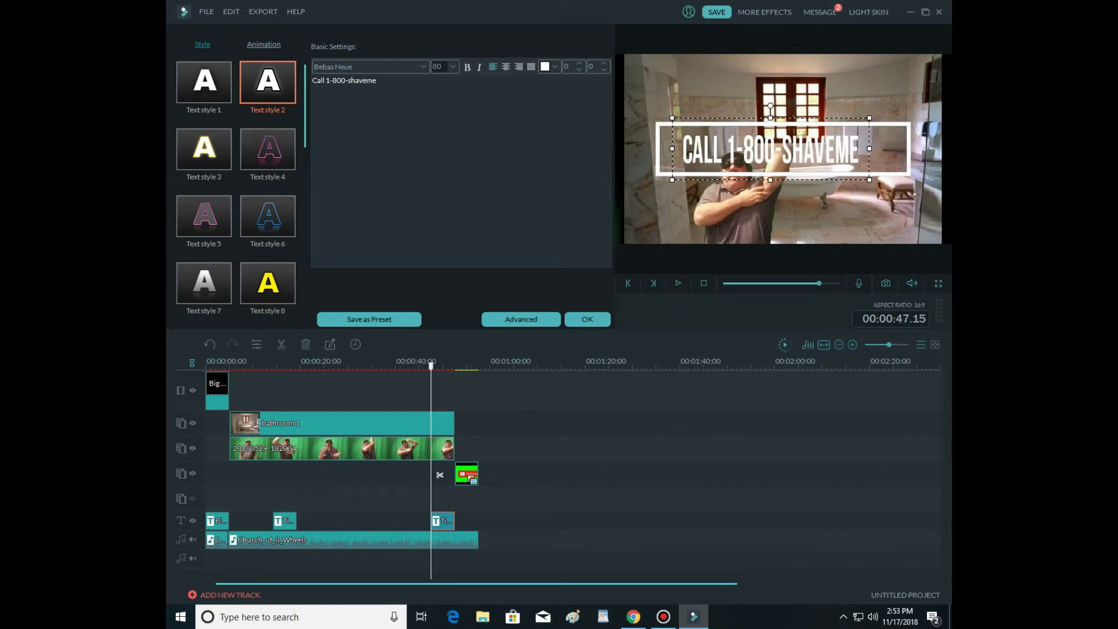
- Widen the title text to fill its white frame, and move both up over the window in the background
left_click_drag(869, 148, 905, 148)
left_click_drag(789, 149, 784, 84)
left_click(784, 149)
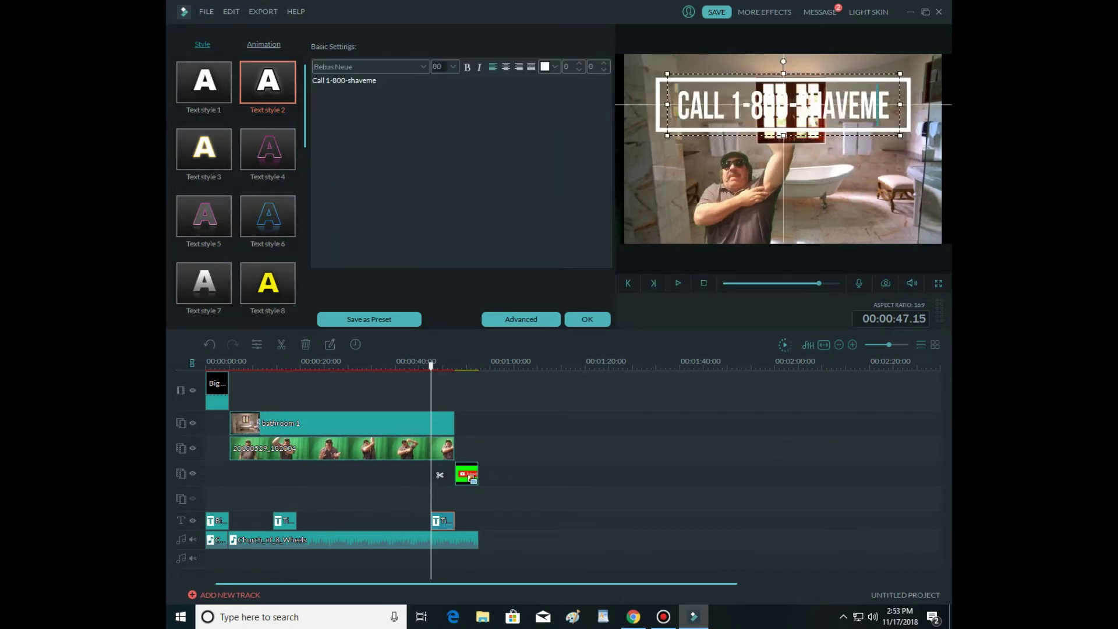
- Try black as the colour of the "Call" phone-number title text, and undo it
key("shift+Left")
key("shift+Left")
key("shift+Left")
key("shift+Left")
key("shift+Left")
key("shift+Left")
key("shift+Left")
key("shift+Left")
key("shift+Left")
key("shift+Left")
key("shift+Left")
key("shift+Left")
key("shift+Left")
key("shift+Left")
key("shift+Left")
key("shift+Left")
key("shift+Left")
key("shift+Left")
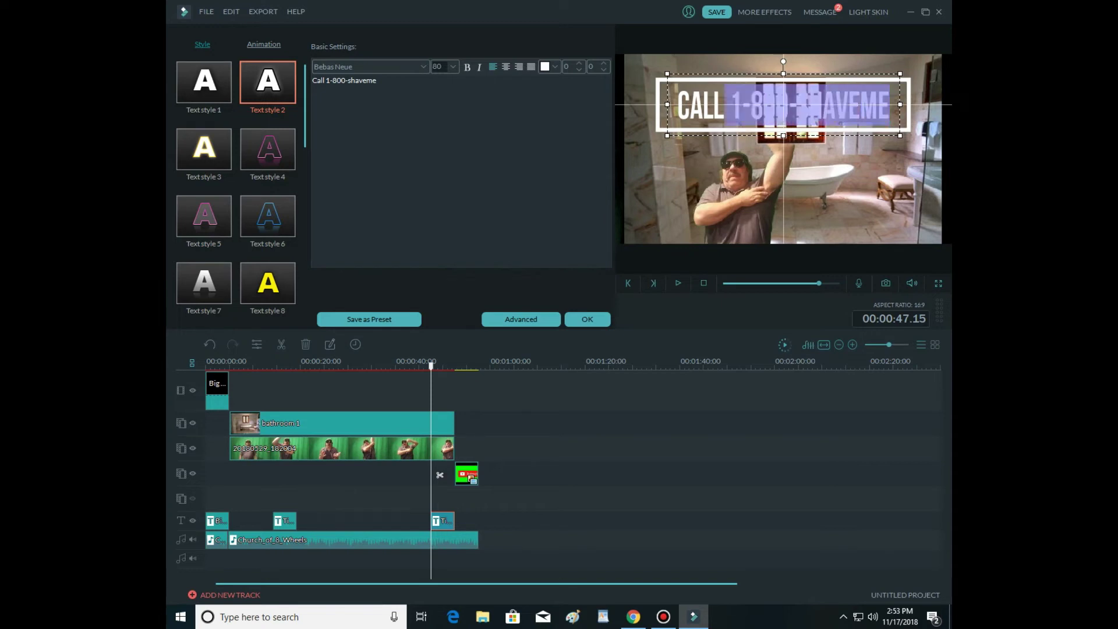
left_click(553, 67)
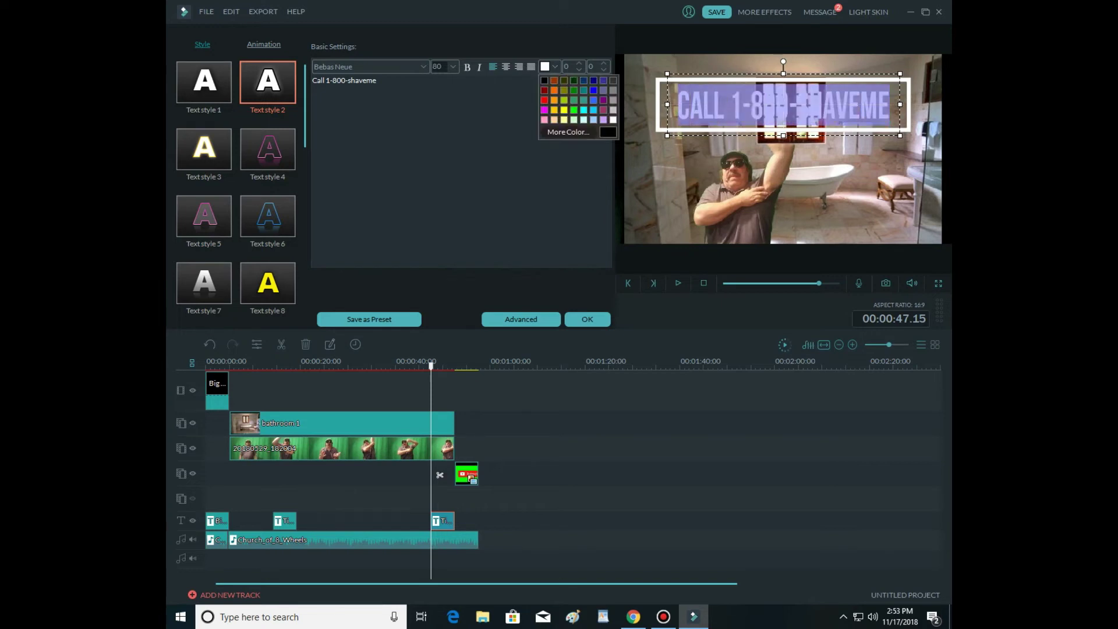
left_click(545, 80)
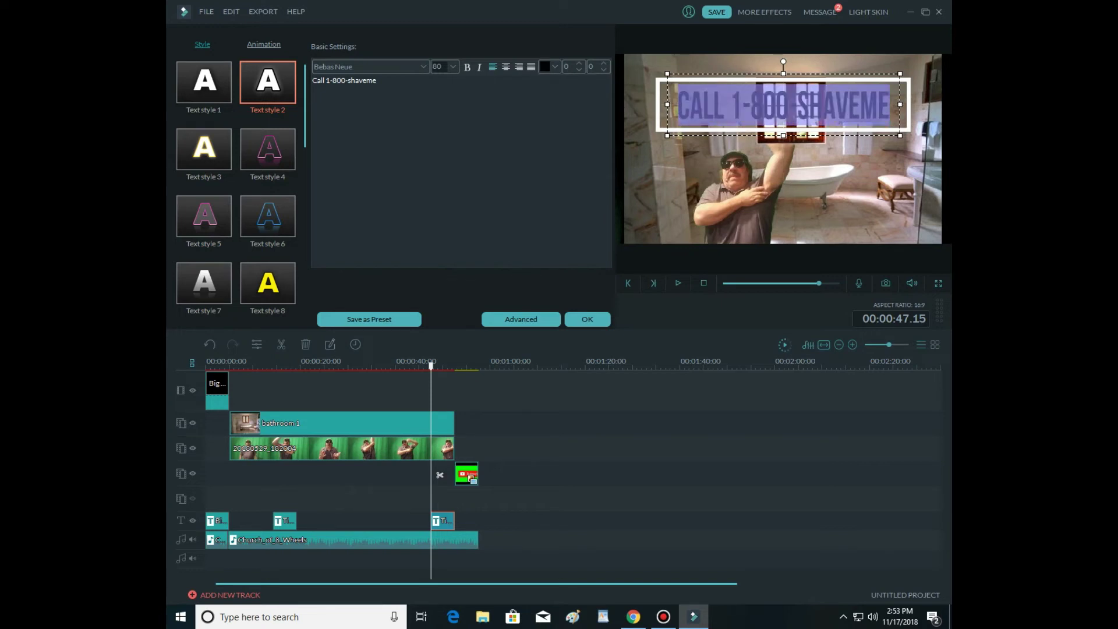
key("ctrl+z")
key("Escape")
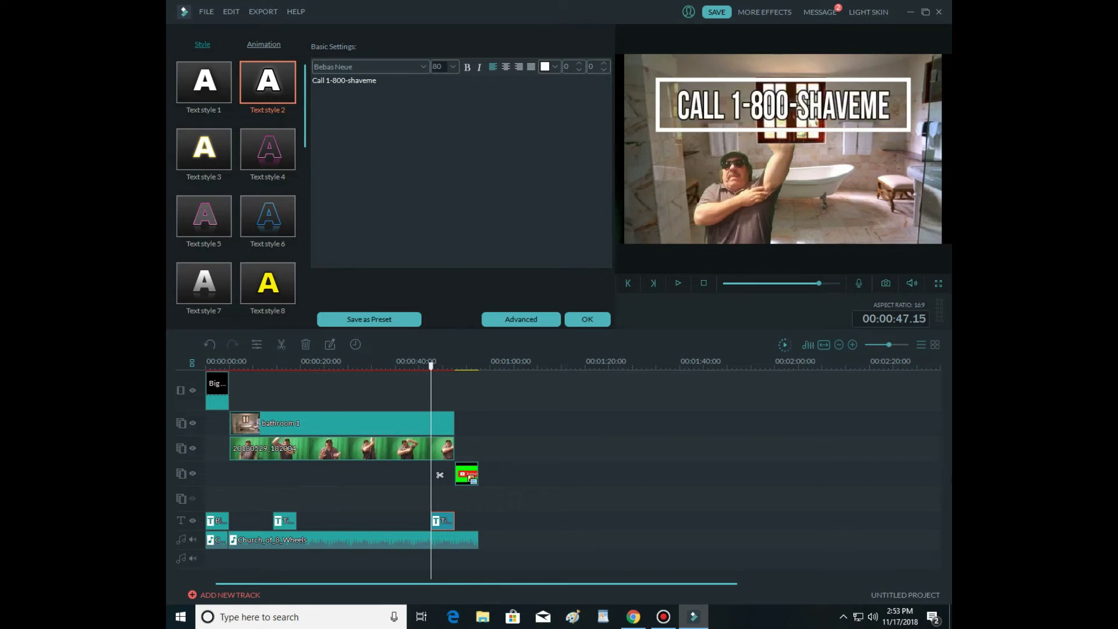
- Set the fill colour of the frame around the "Call" title to red and apply the title edits
left_click(783, 105)
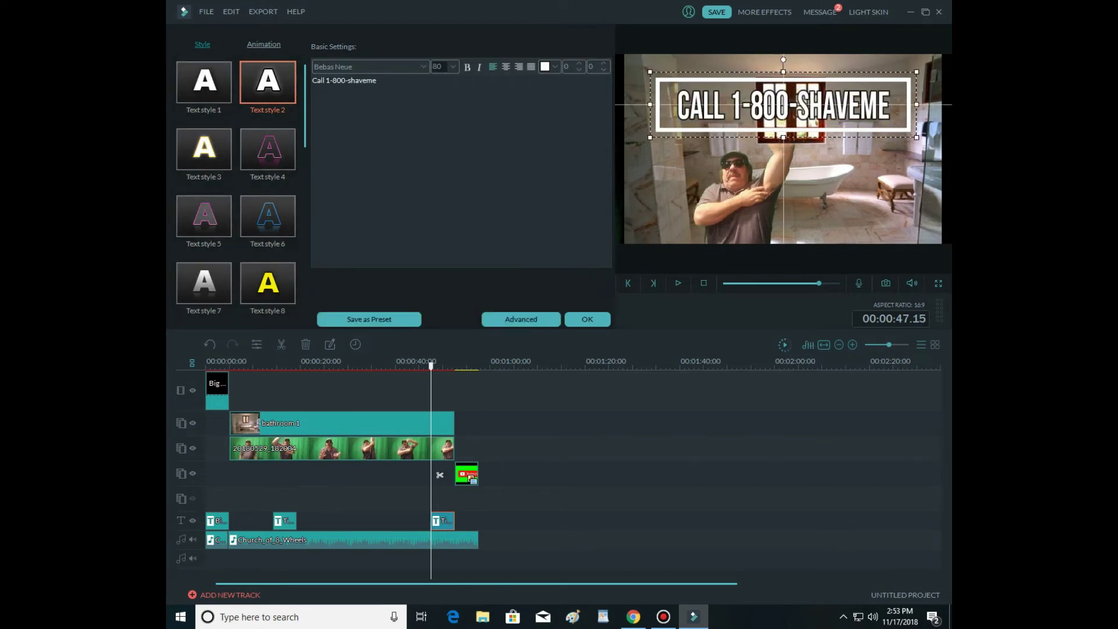
left_click(423, 117)
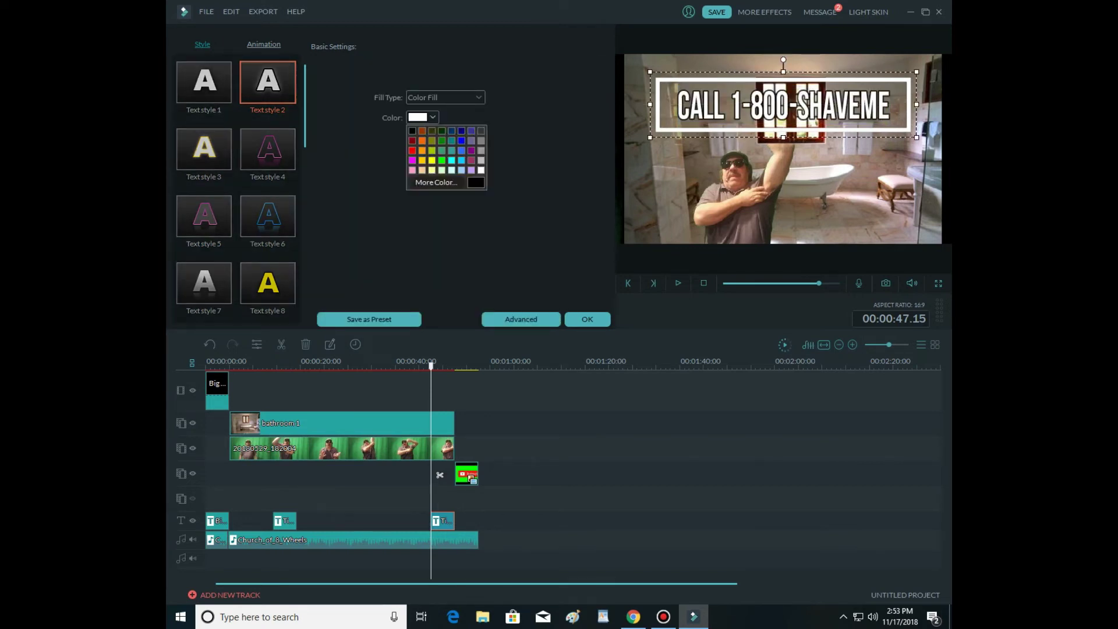
left_click(421, 151)
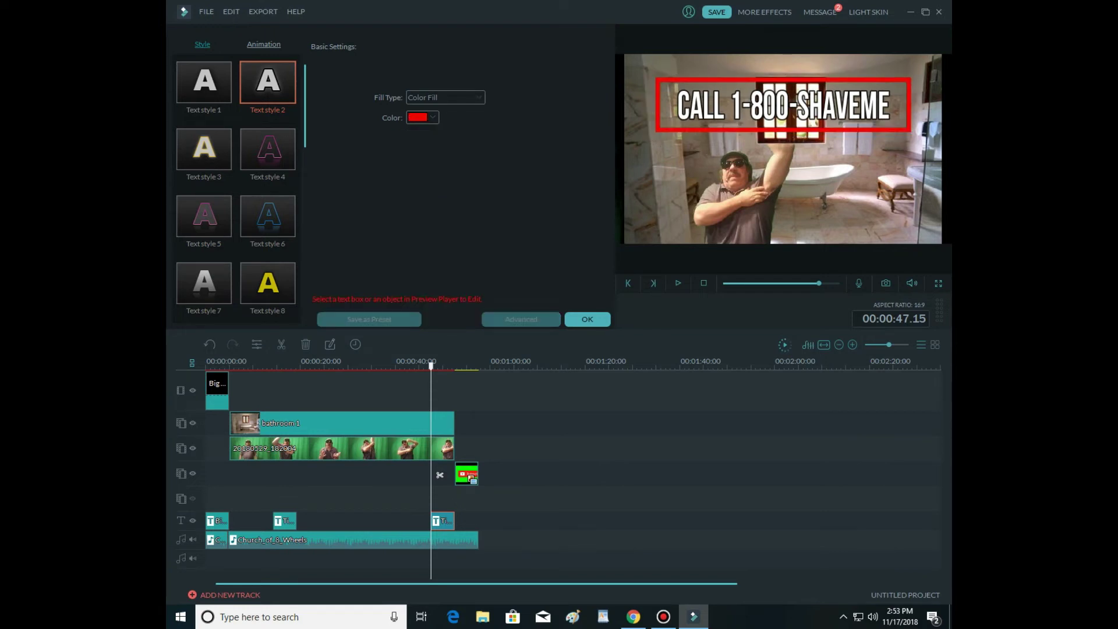
left_click(587, 319)
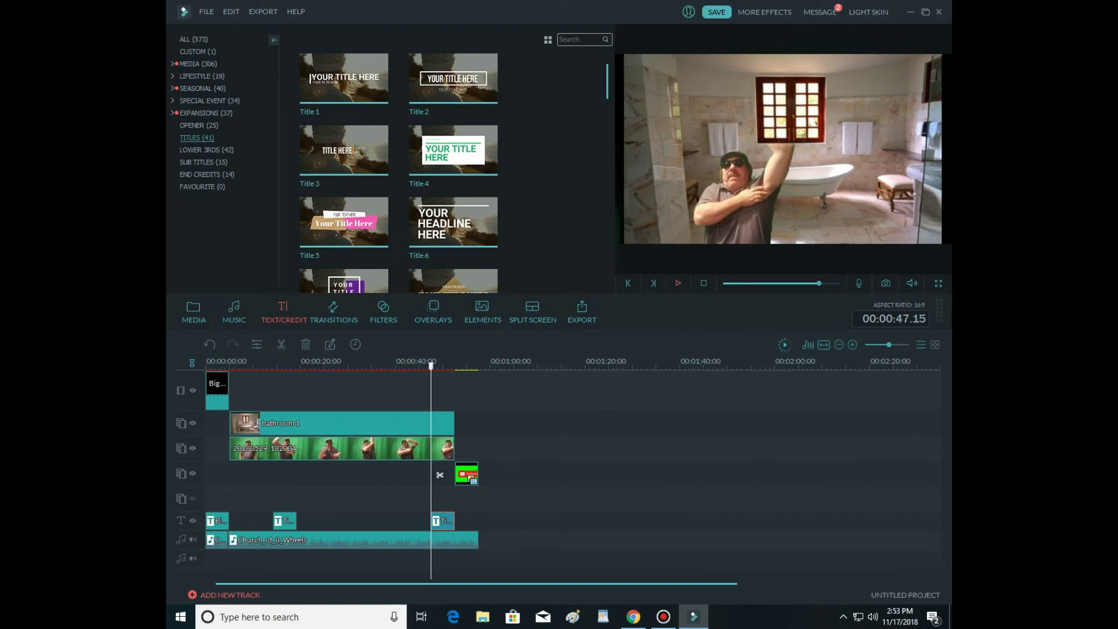
- Play the closing section from 00:00:47.15 through the Subscribe ending, and preview the video from its beginning
key("space")
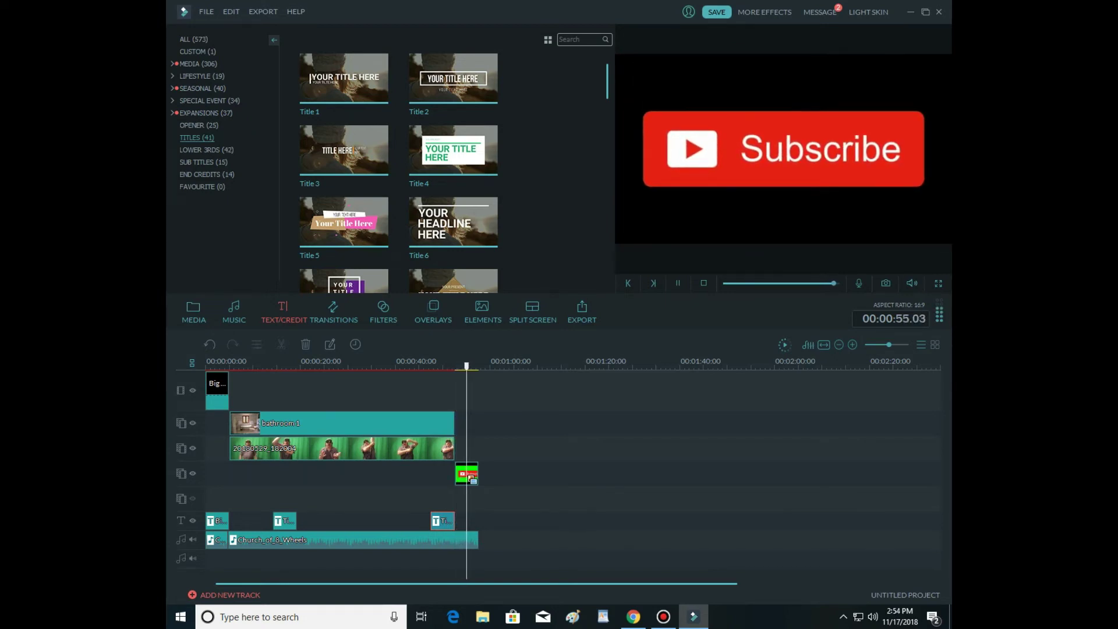
key("space")
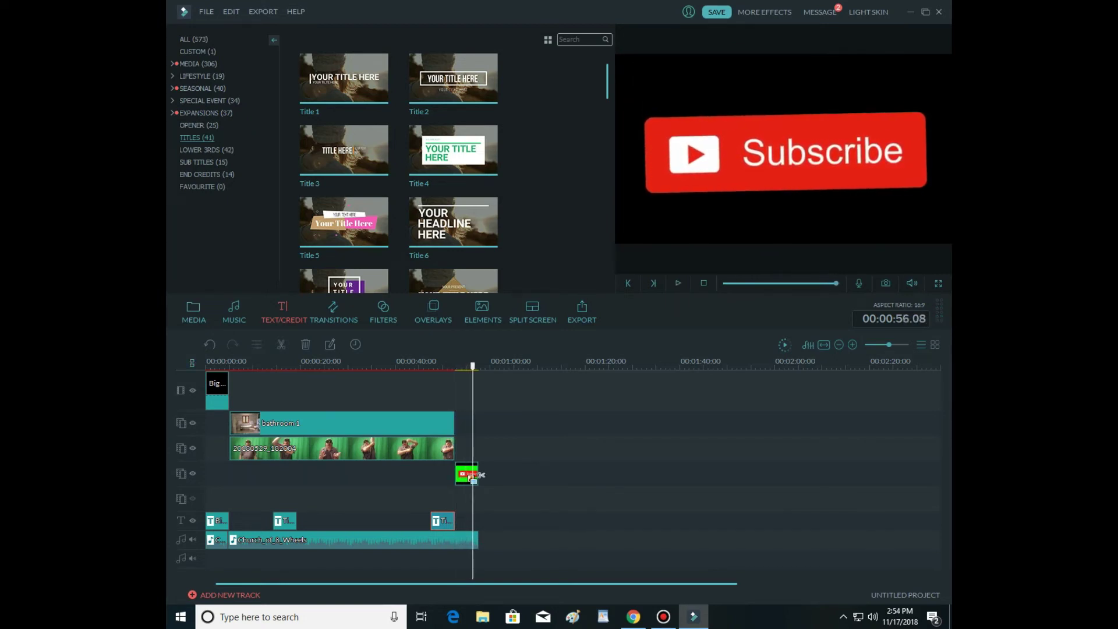
key("Home")
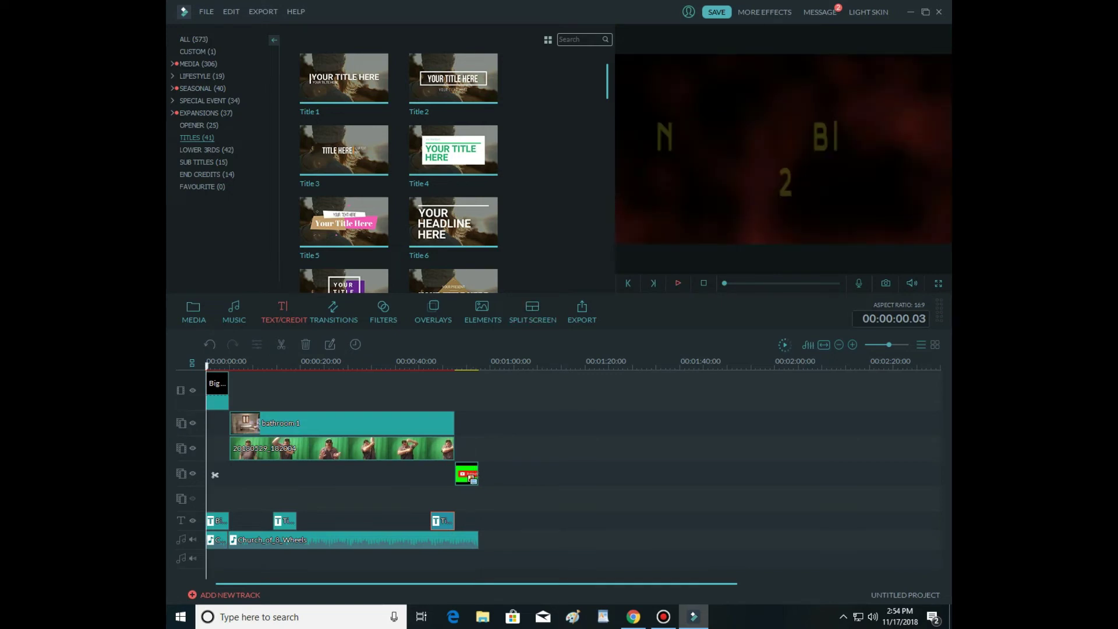
left_click(677, 283)
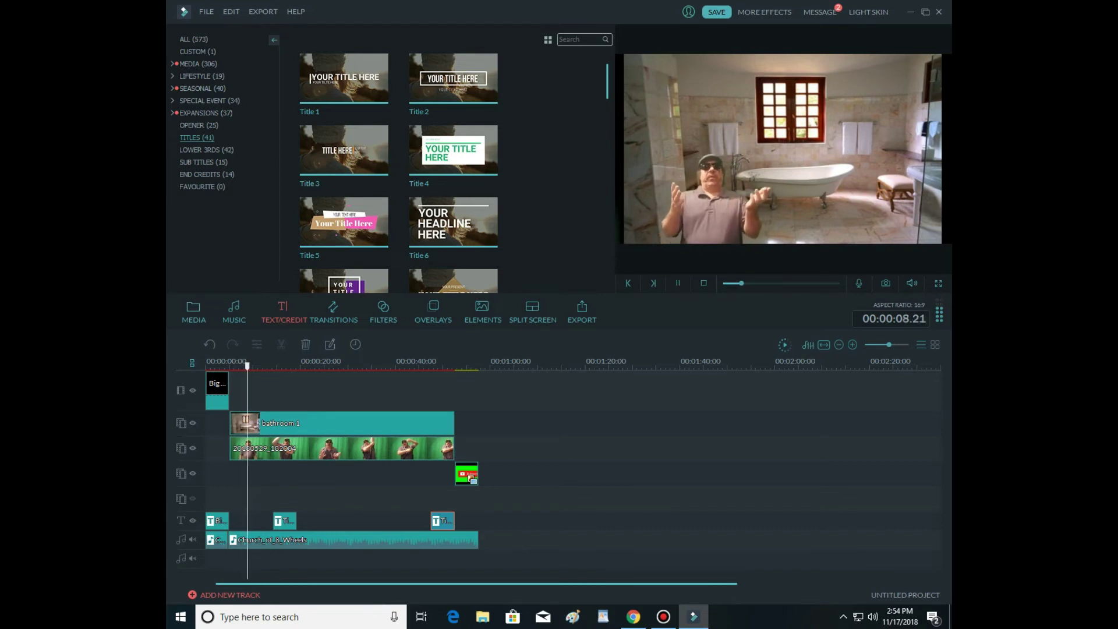
- Try a 3.32 s fade-out on the opening music clip, undo it, and close the clip's audio settings
key("ctrl+slash")
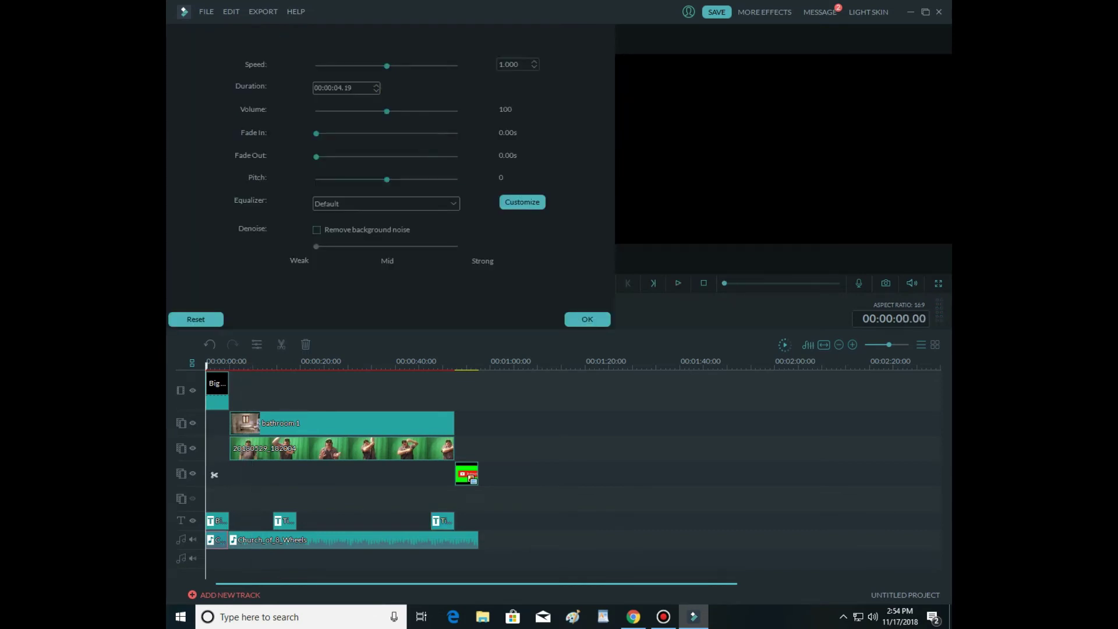
left_click_drag(316, 156, 410, 157)
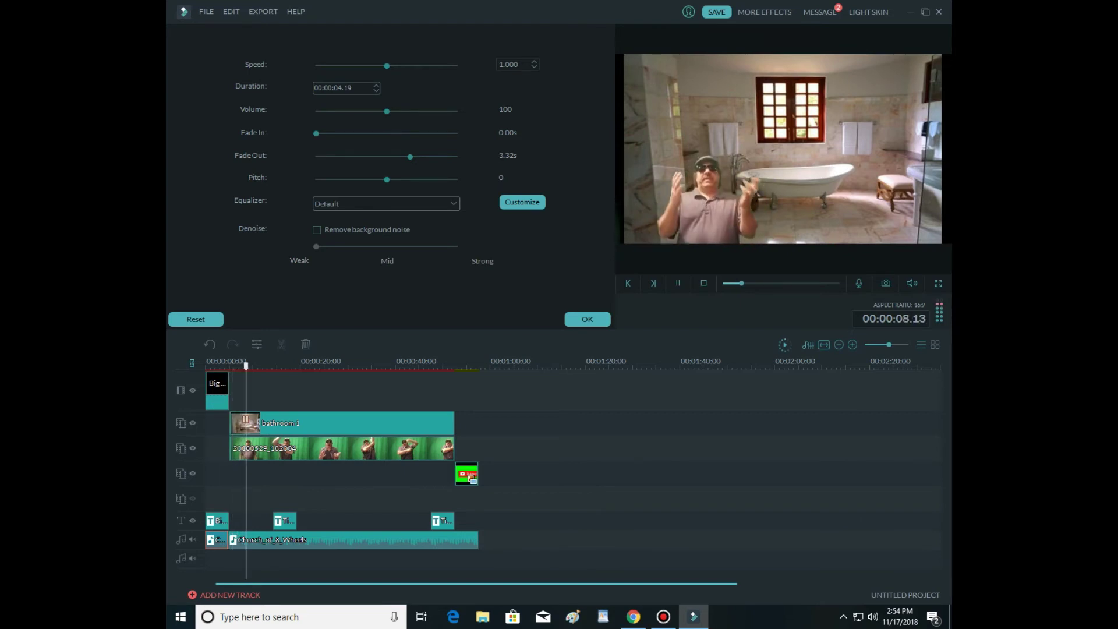
left_click(678, 283)
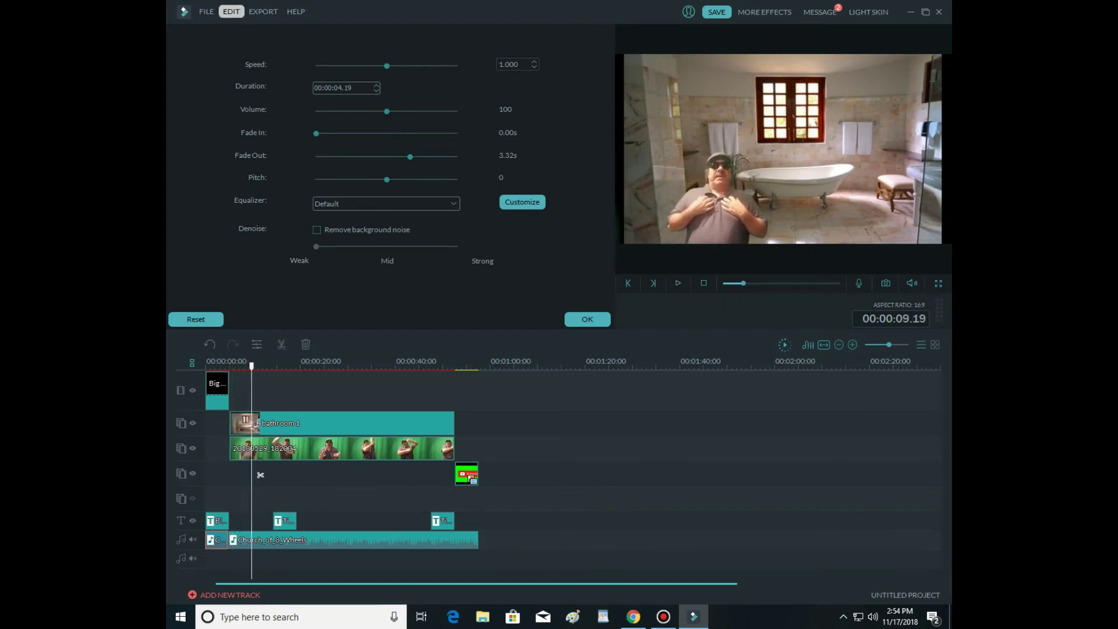
left_click(231, 12)
left_click(244, 27)
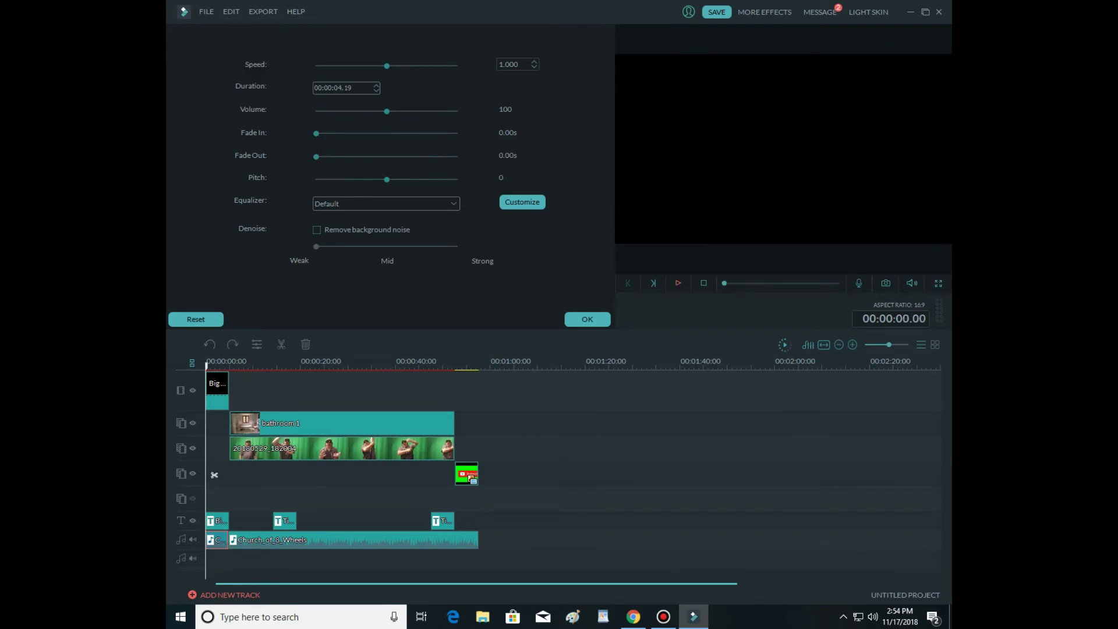
key("space")
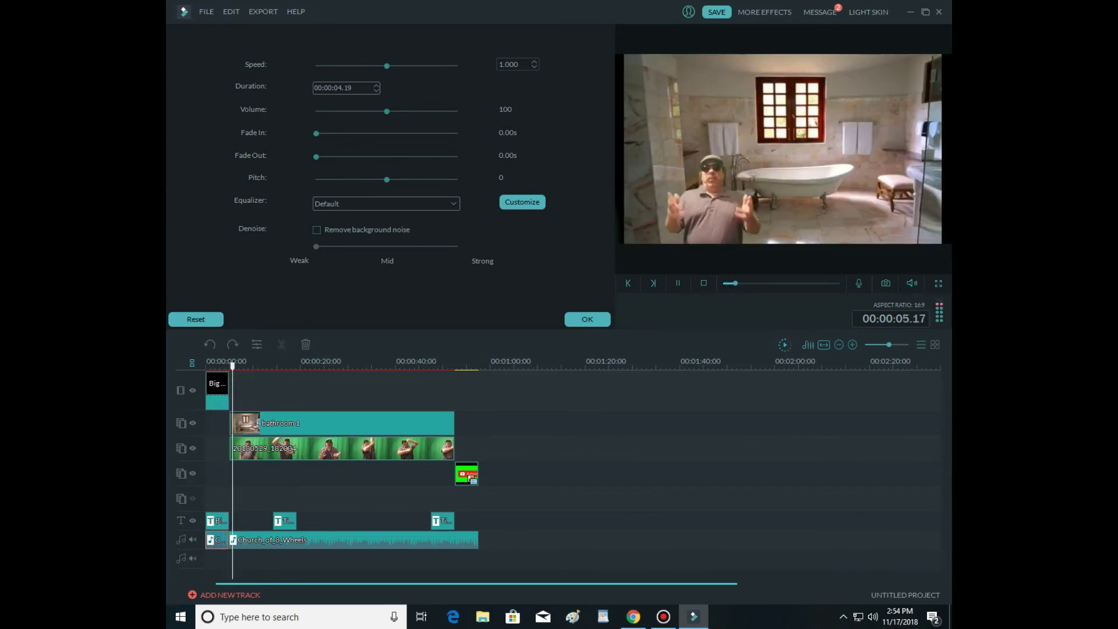
left_click(587, 319)
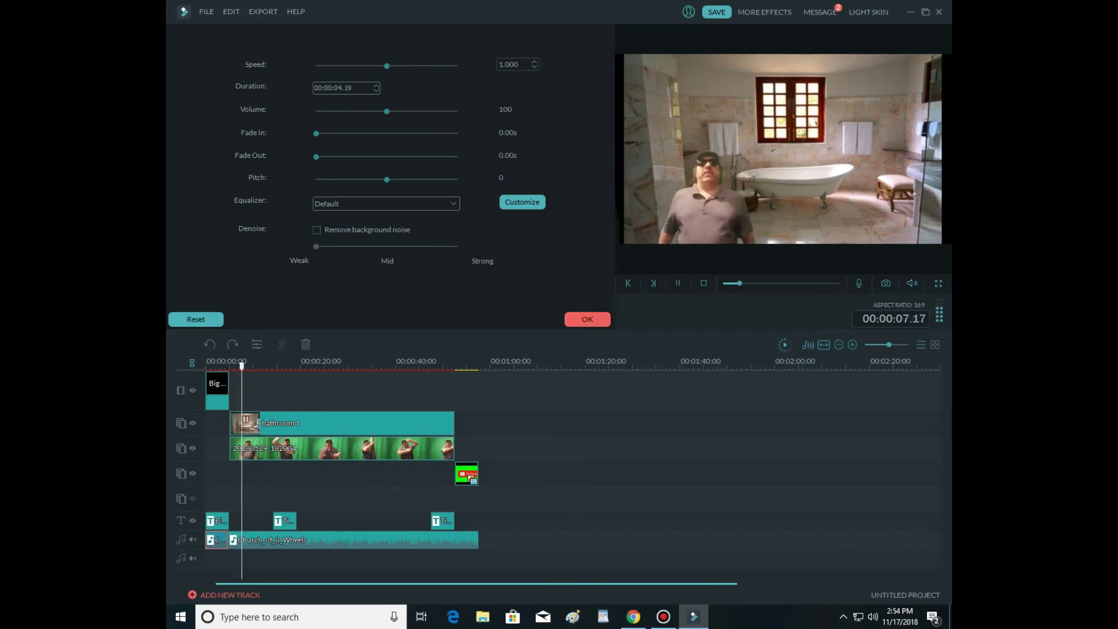
- Add the crying animated emoji to the overlay track above the Gross Yuck title clip, and shrink it to sit just above the text
left_click(482, 313)
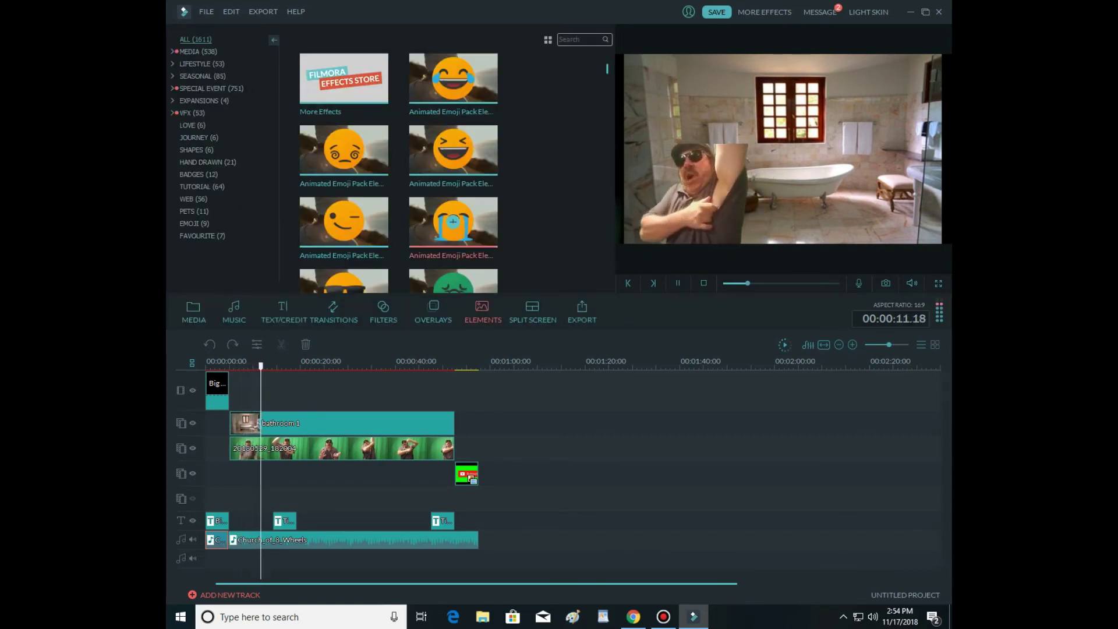
left_click(453, 221)
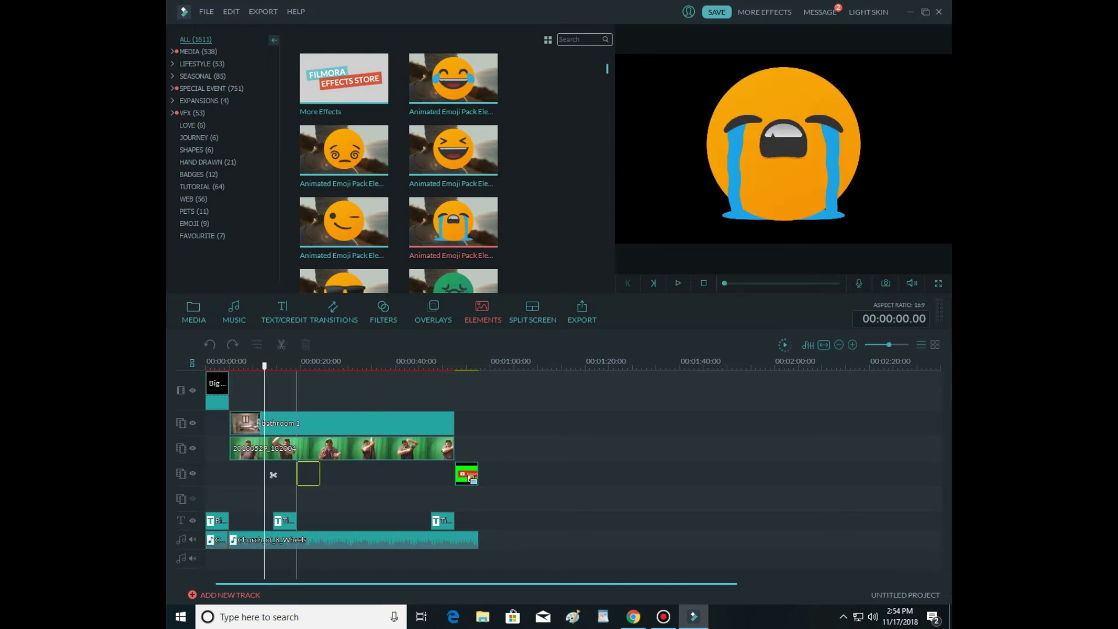
left_click_drag(273, 474, 275, 474)
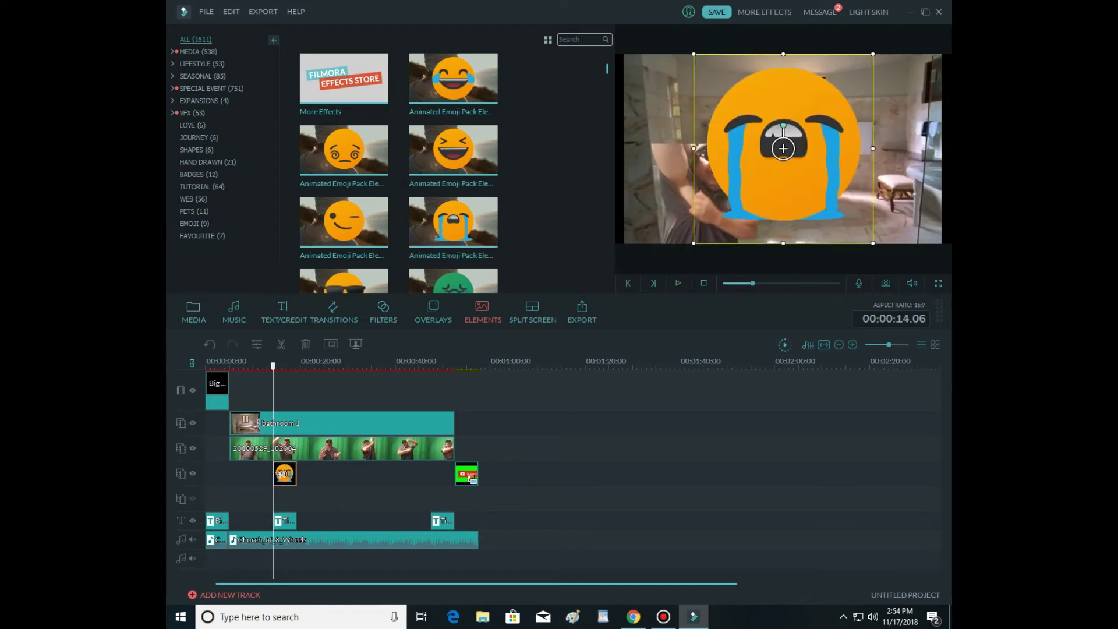
left_click_drag(694, 243, 795, 135)
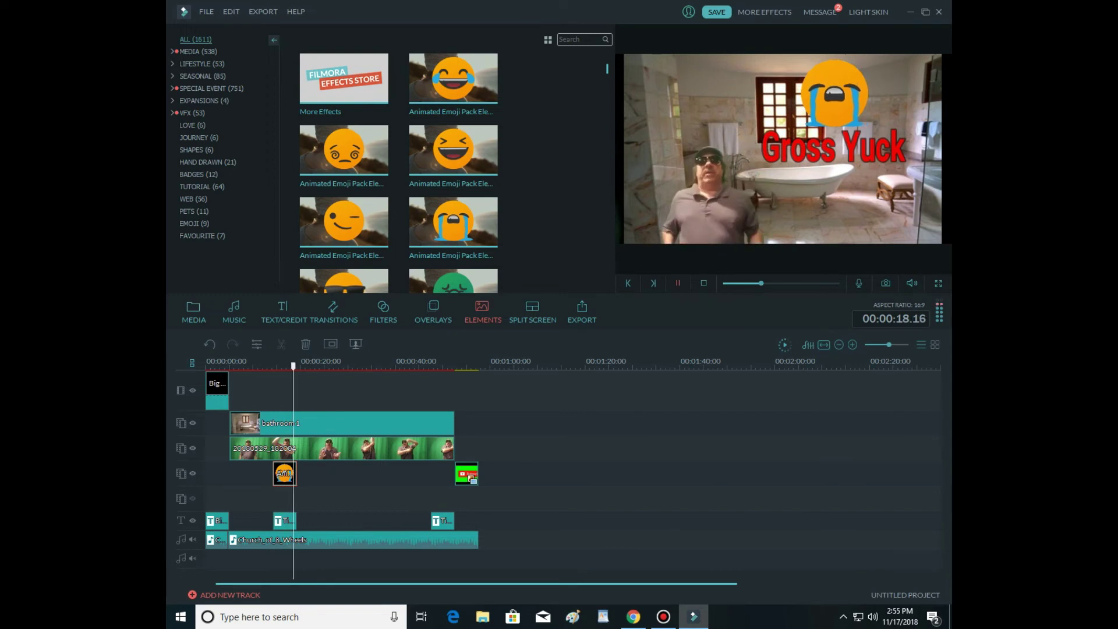
key("space")
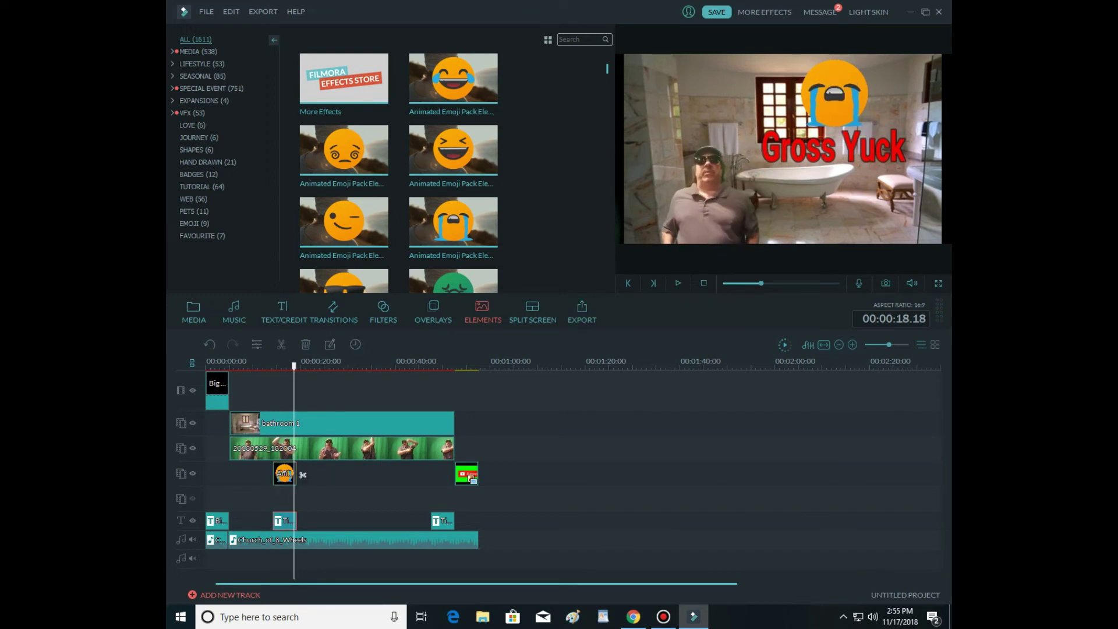
- Open the Gross Yuck title for editing and set its text colour to blue
double_click(286, 473)
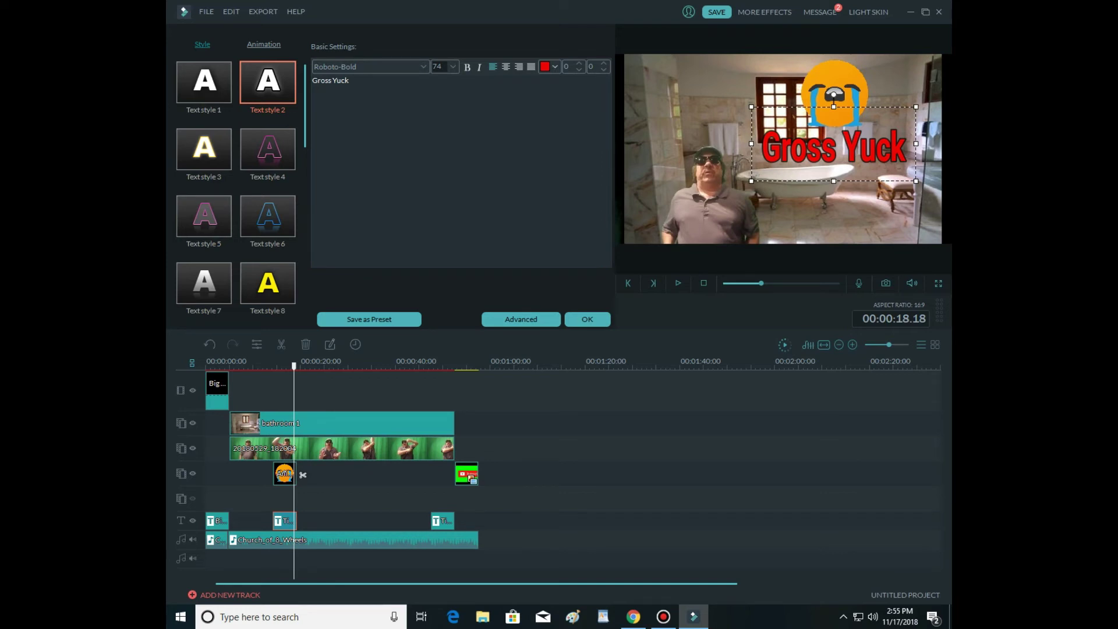
left_click(554, 67)
left_click(594, 90)
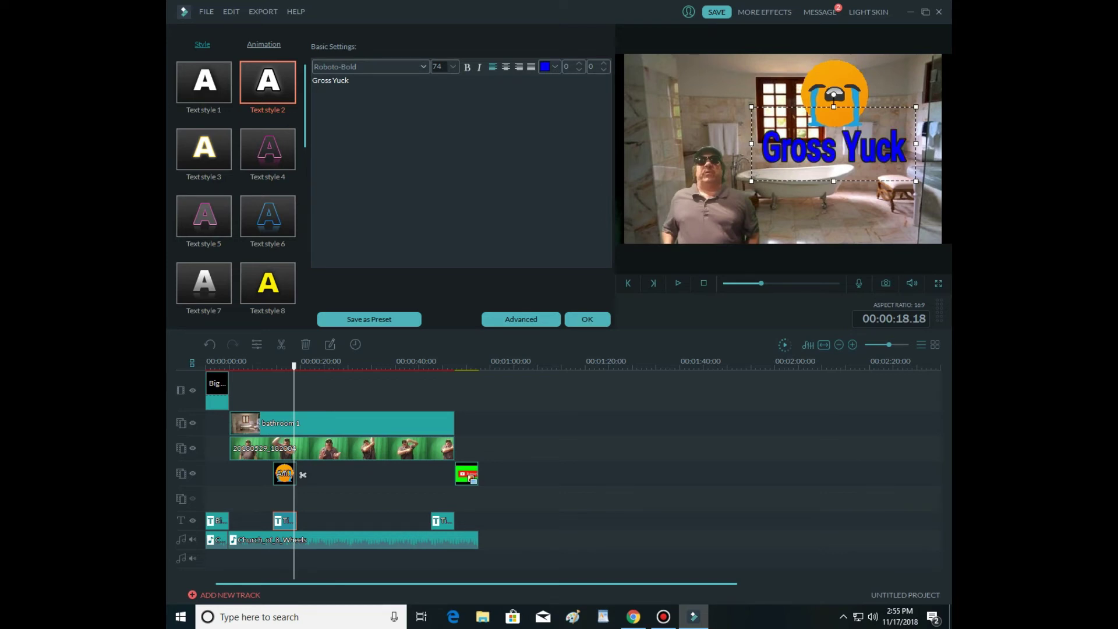
- Try Calibri Light Italic as the font of the Gross Yuck title
left_click(423, 67)
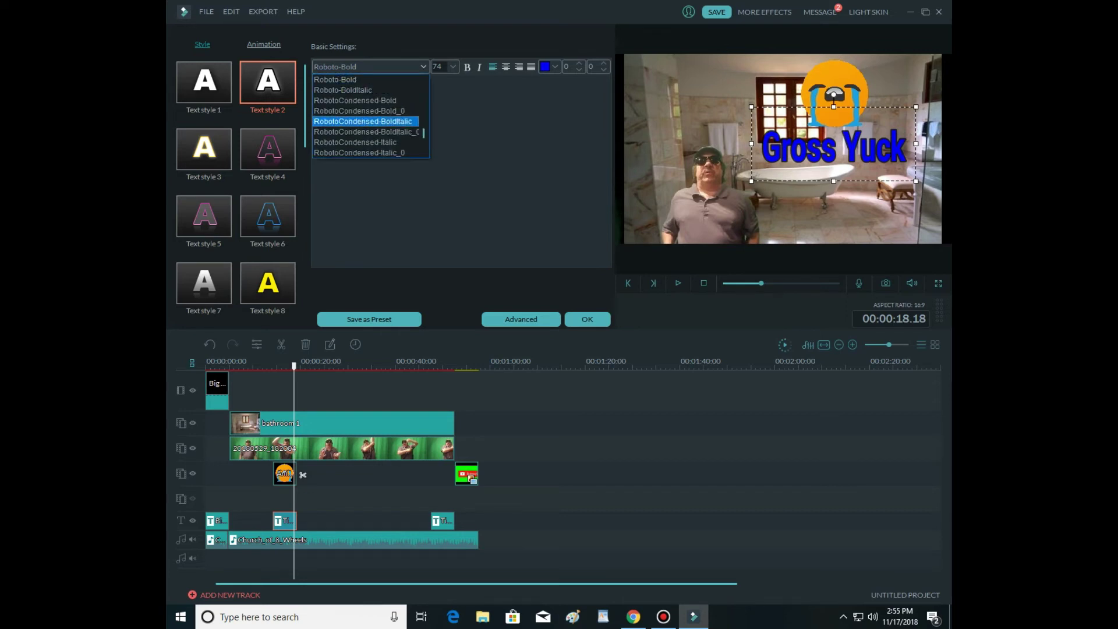
scroll(370, 116, "up", 10)
scroll(370, 116, "down", 5)
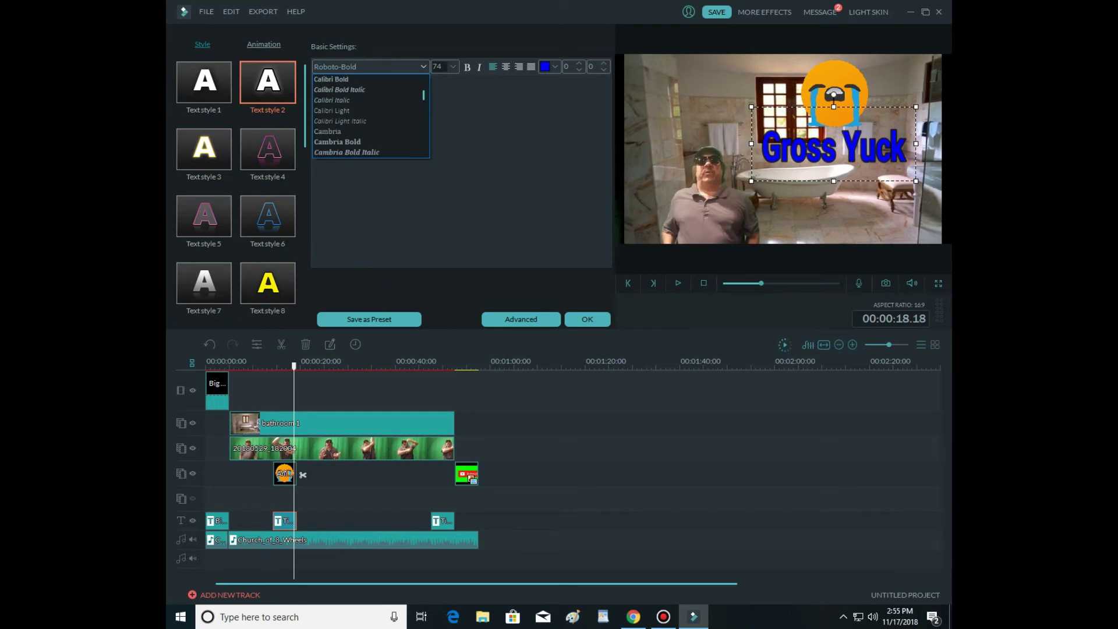
left_click(340, 121)
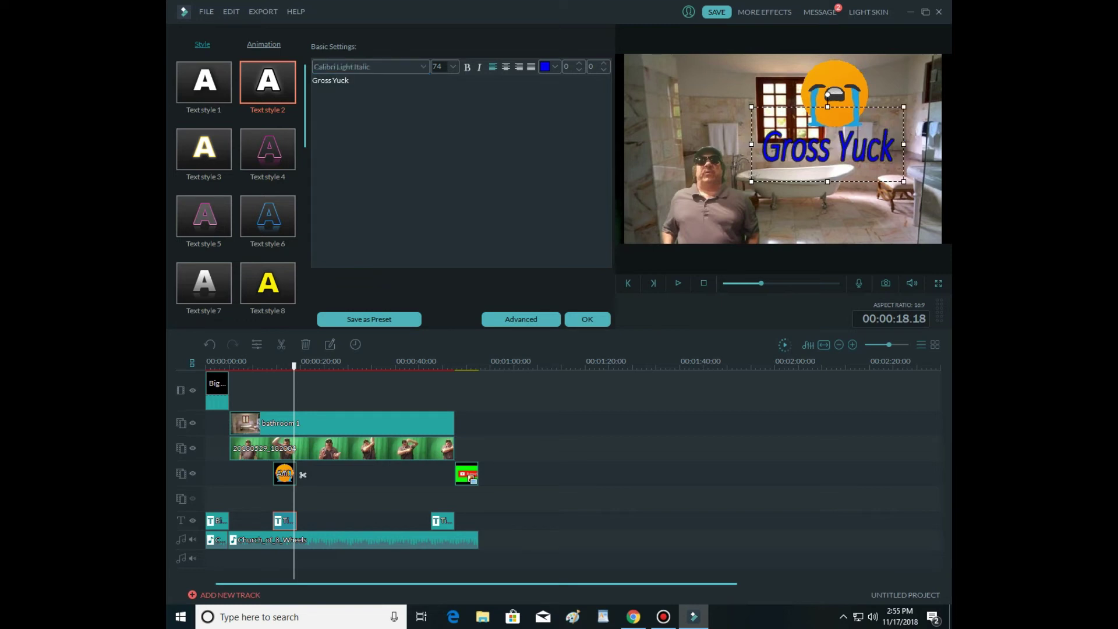
- Set the Gross Yuck title's font to Comic Sans MS Negreta and its text colour to bright green
left_click(371, 67)
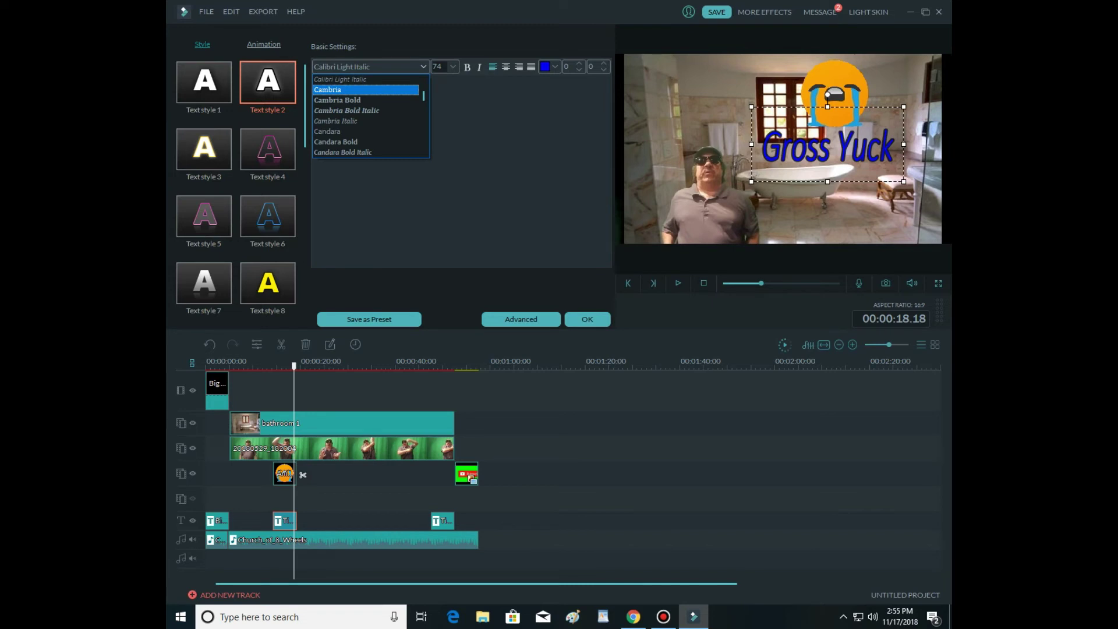
scroll(371, 116, "down", 5)
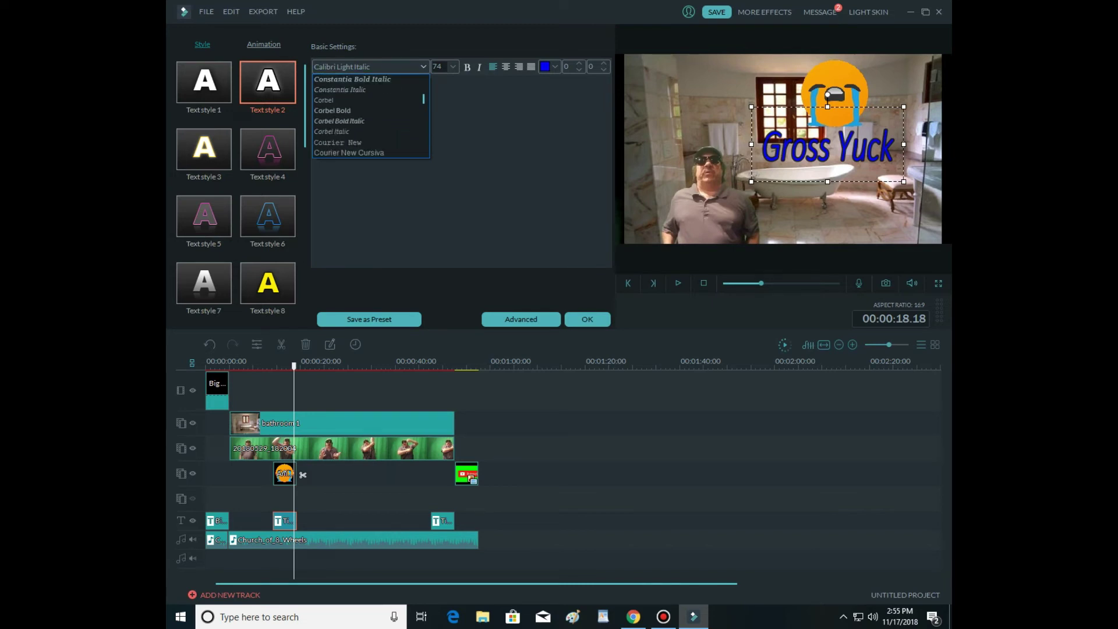
scroll(370, 116, "up", 3)
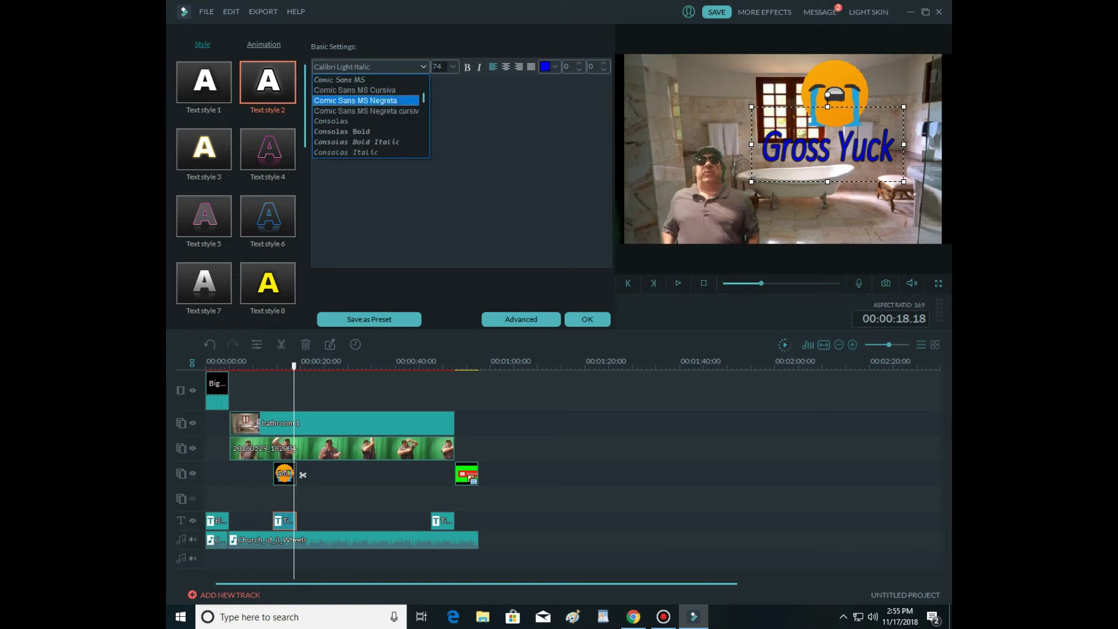
left_click(356, 100)
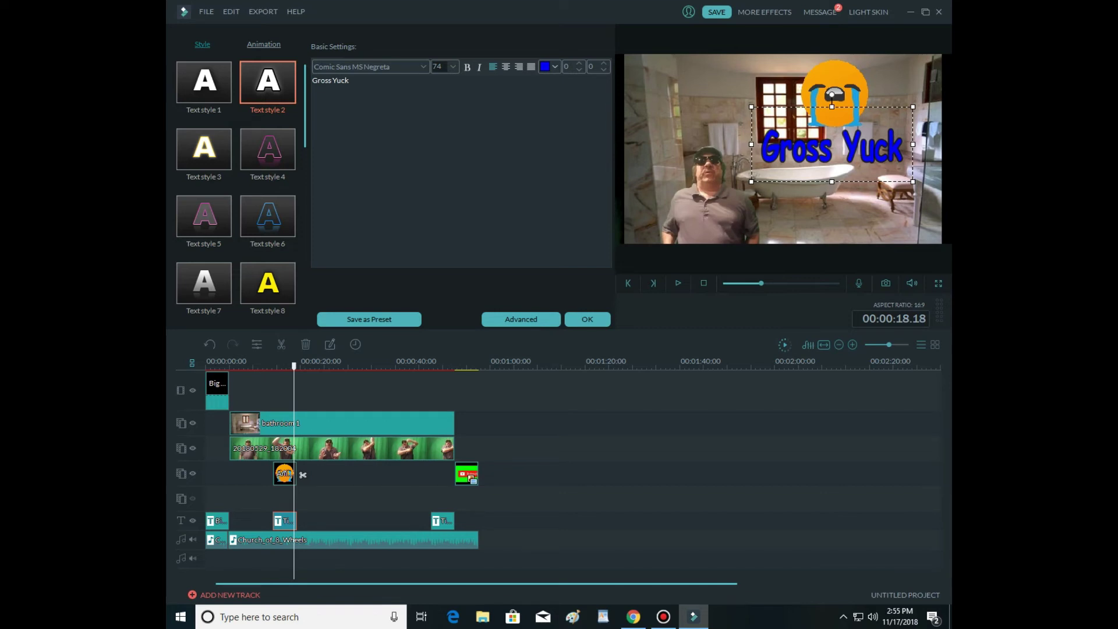
left_click(554, 66)
left_click(574, 109)
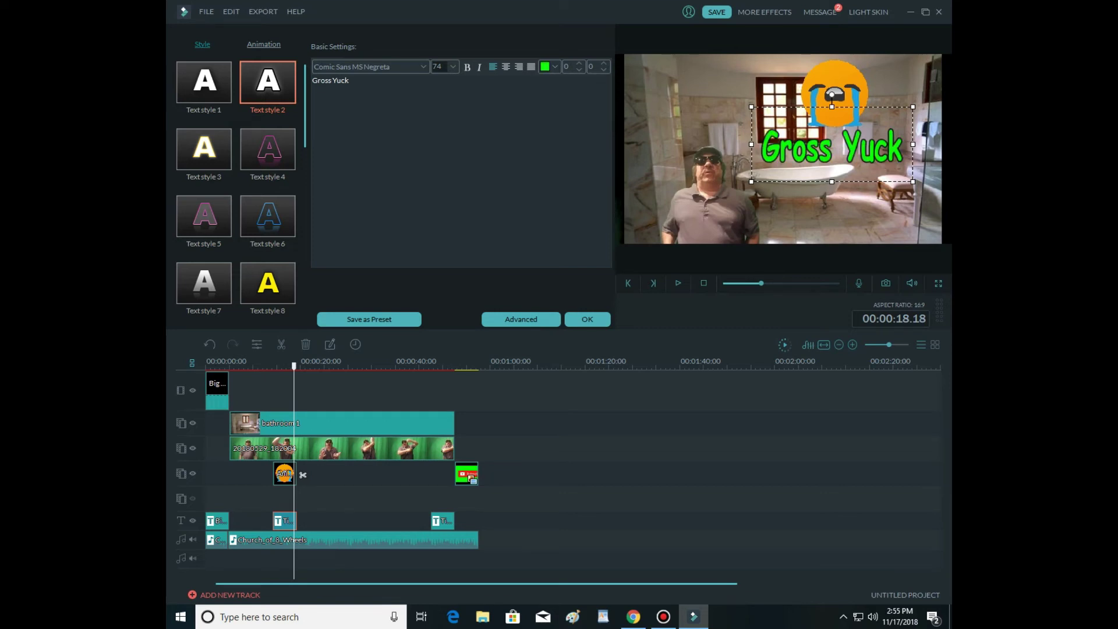
- Play the video from 00:00:13.05 to review the Gross Yuck title together with the crying emoji
left_click_drag(294, 366, 268, 365)
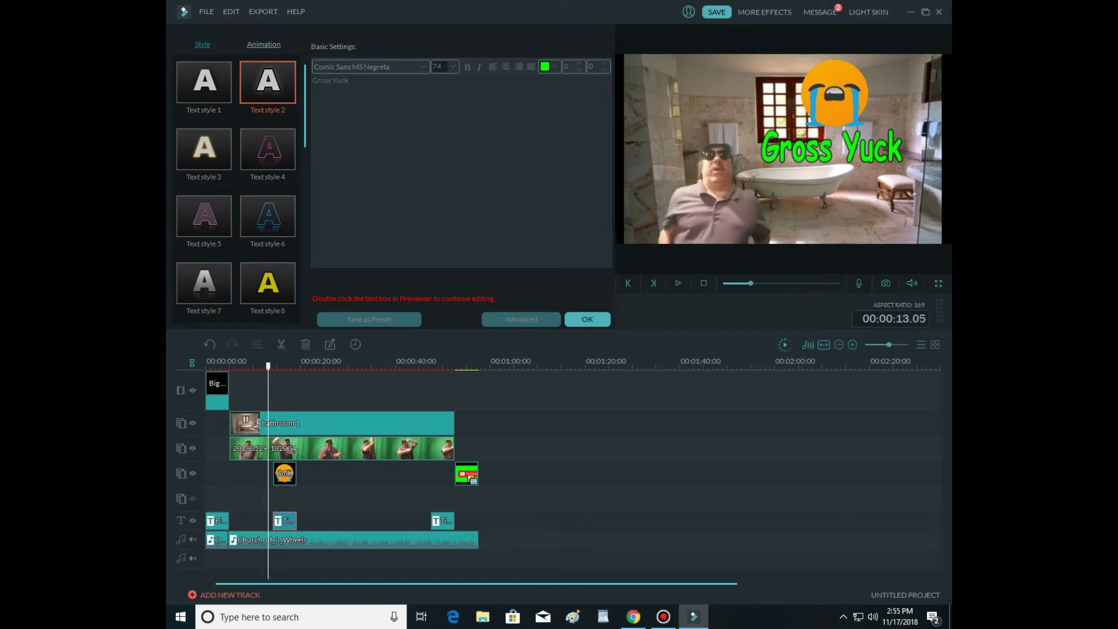
left_click(678, 283)
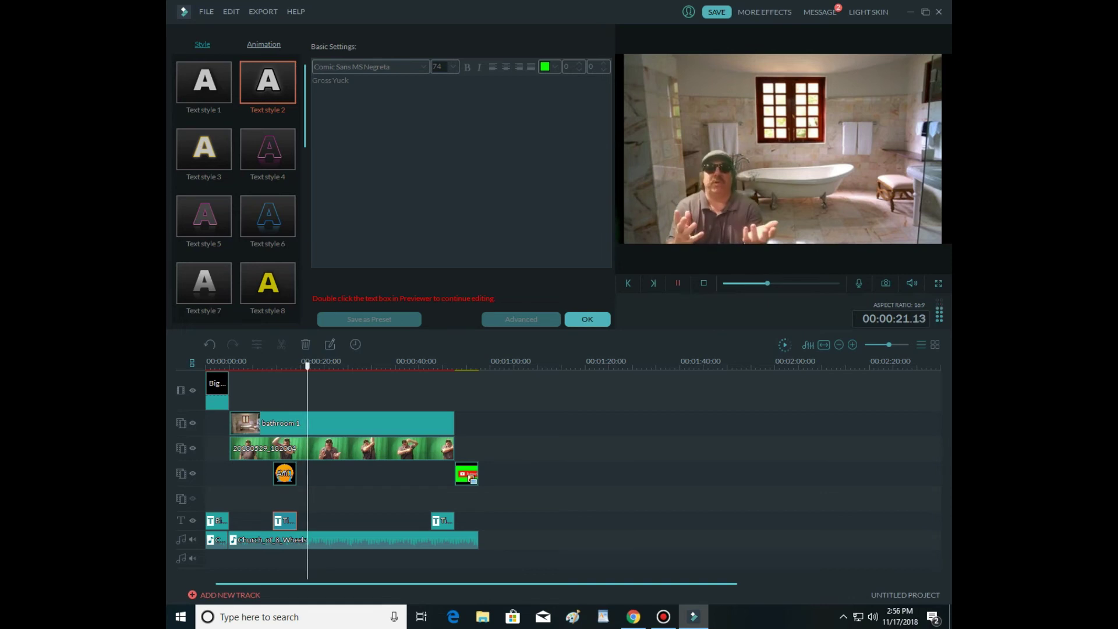
- Change the crying emoji's motion to Flip Down1, then shrink it and place it behind the Gross Yuck text
left_click(678, 284)
double_click(834, 95)
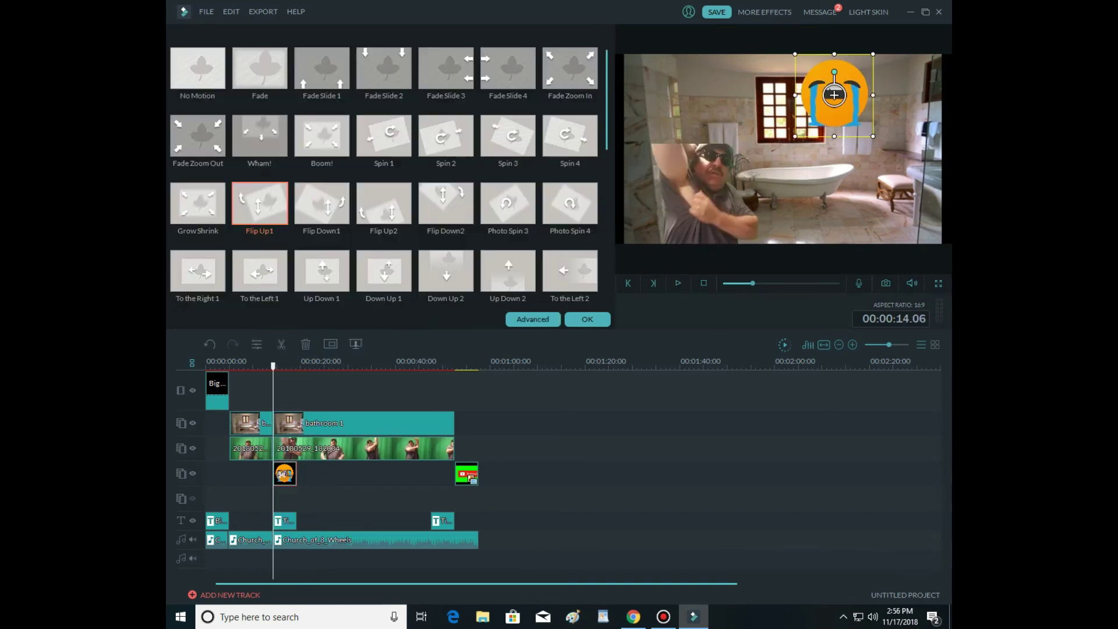
left_click(321, 204)
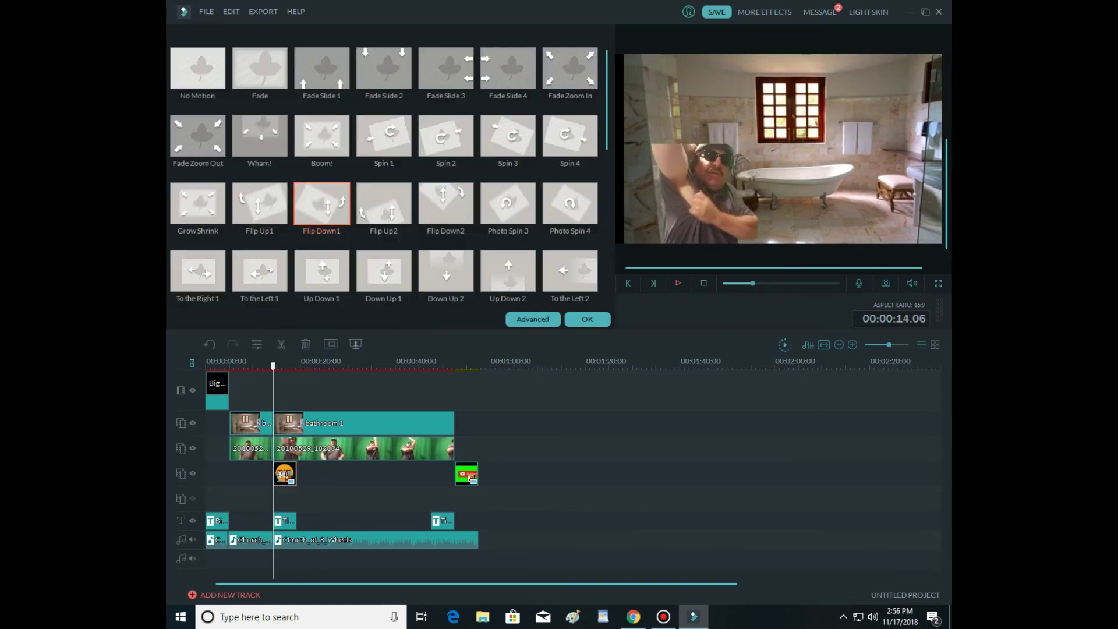
left_click(678, 284)
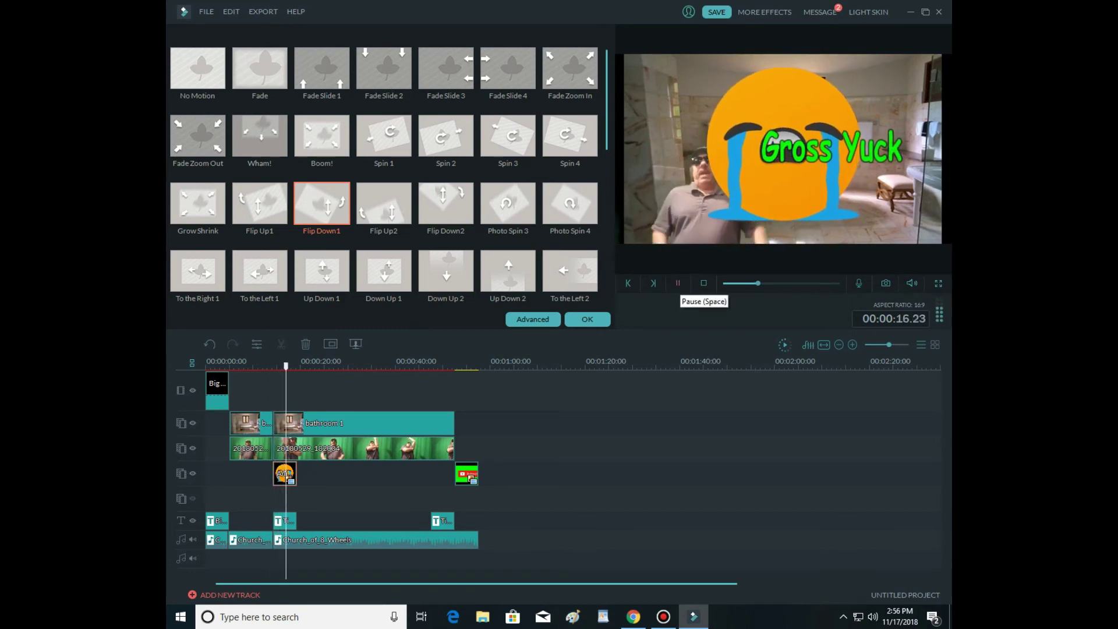
left_click(677, 284)
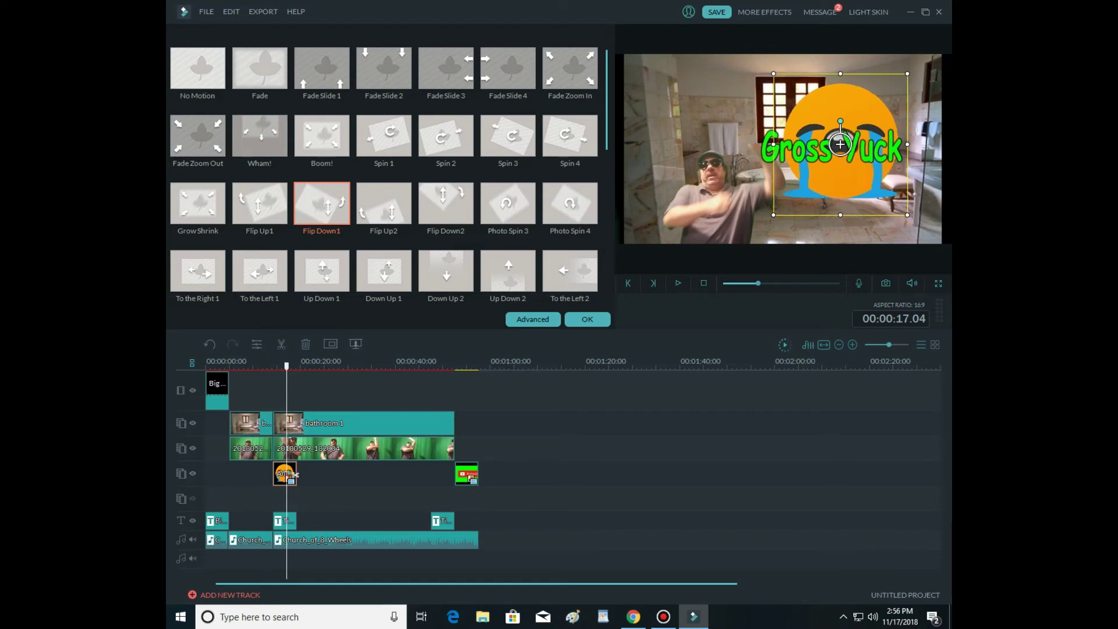
- Preview the crying emoji's motion from 00:00:13.12 and confirm the motion settings
left_click(269, 366)
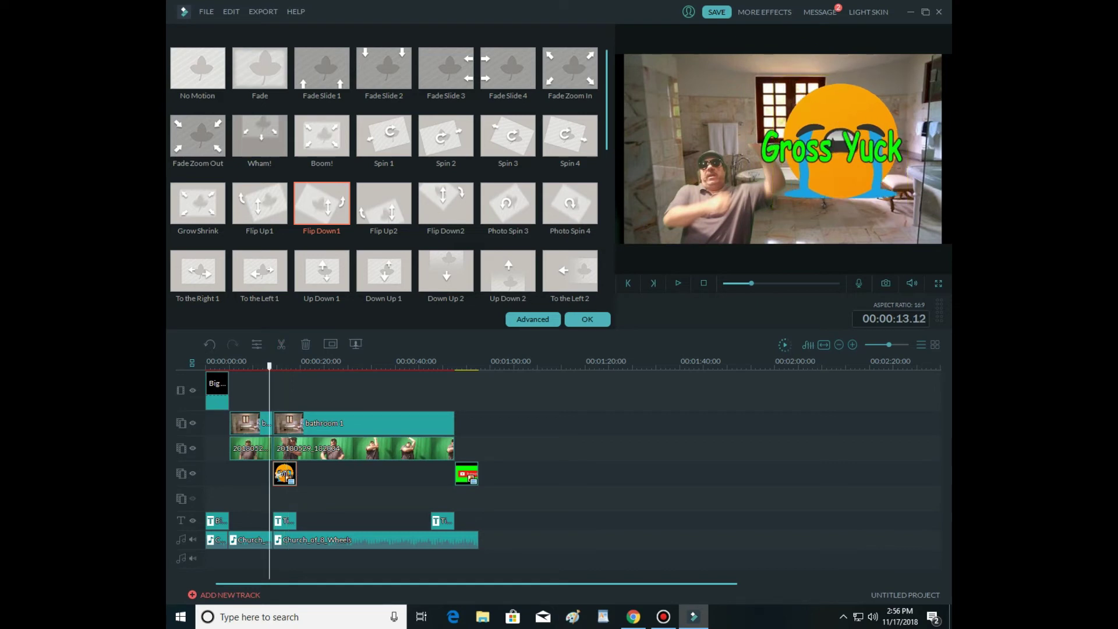
key("space")
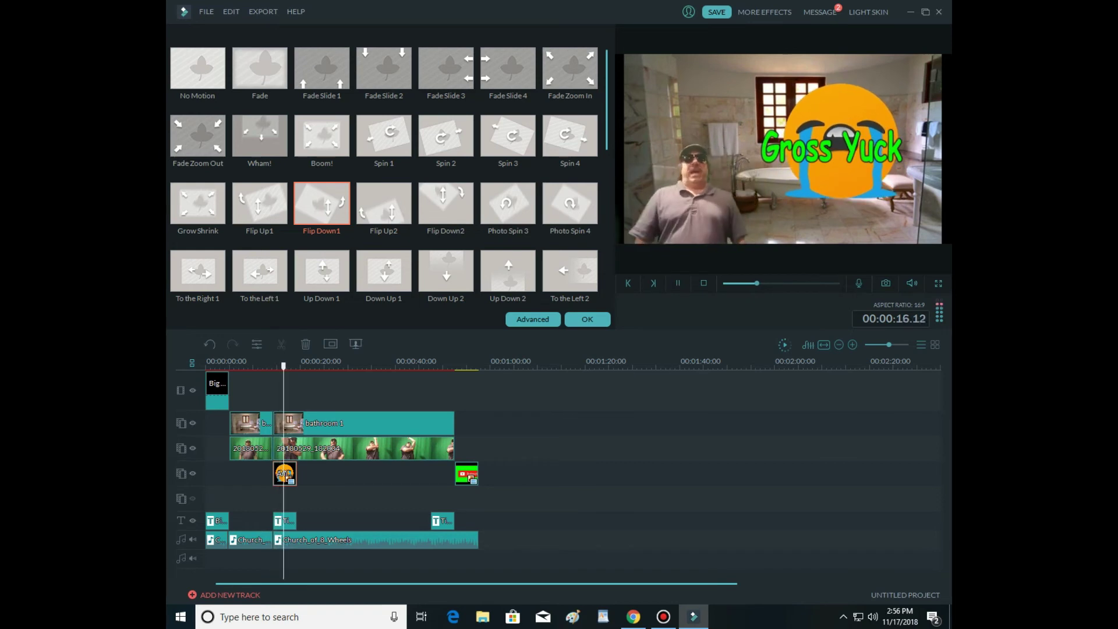
key("space")
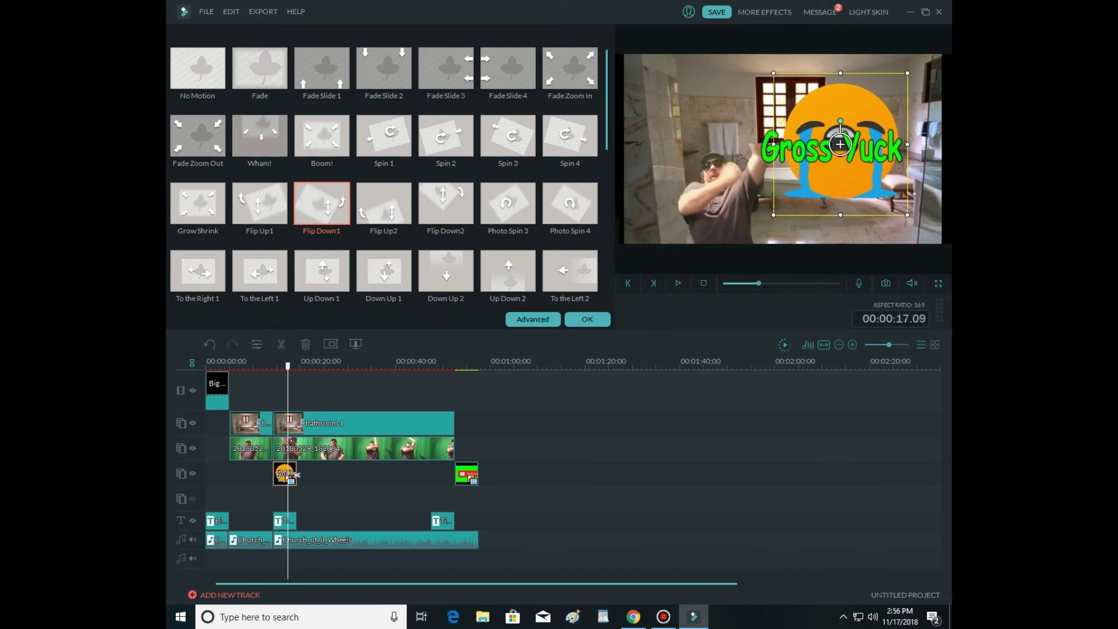
key("Return")
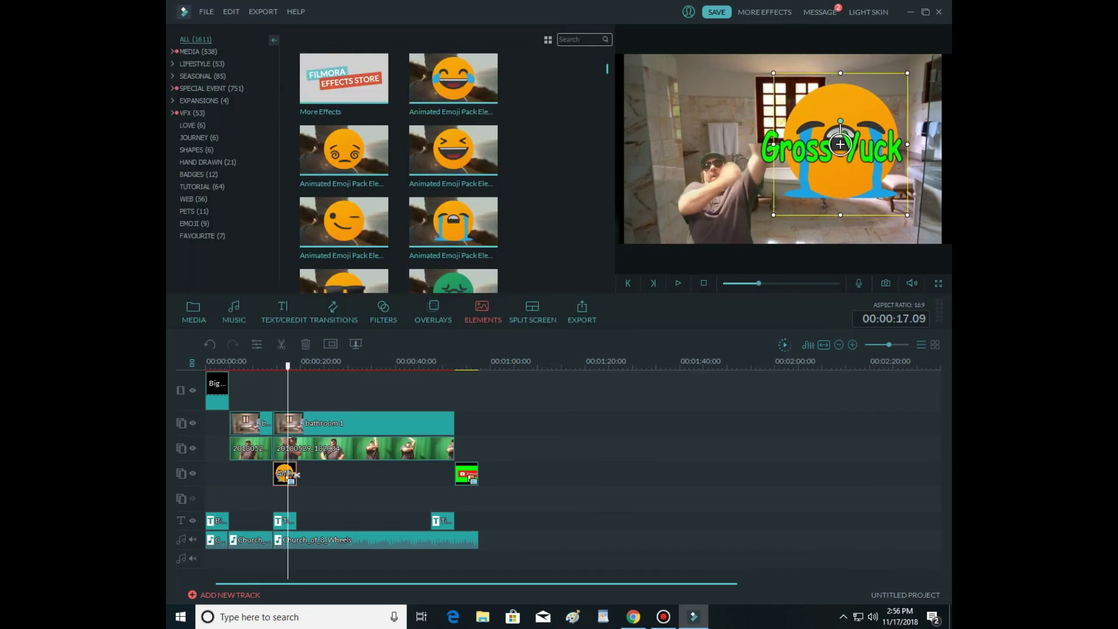
- Check the Gross Yuck title's text settings and play the video on to 00:00:36.00
double_click(841, 144)
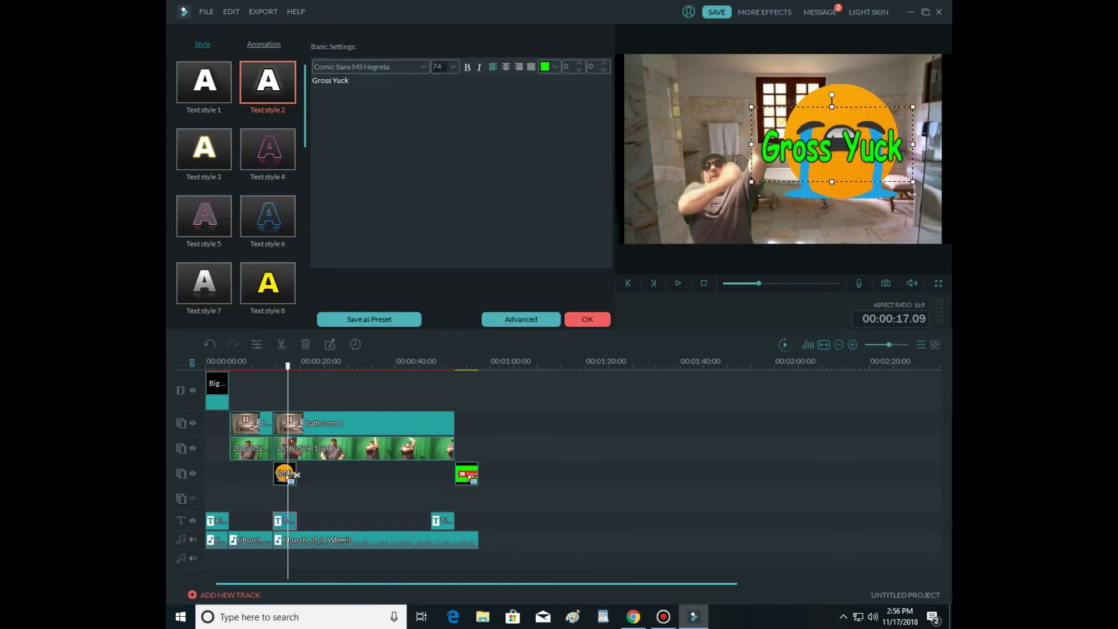
key("Return")
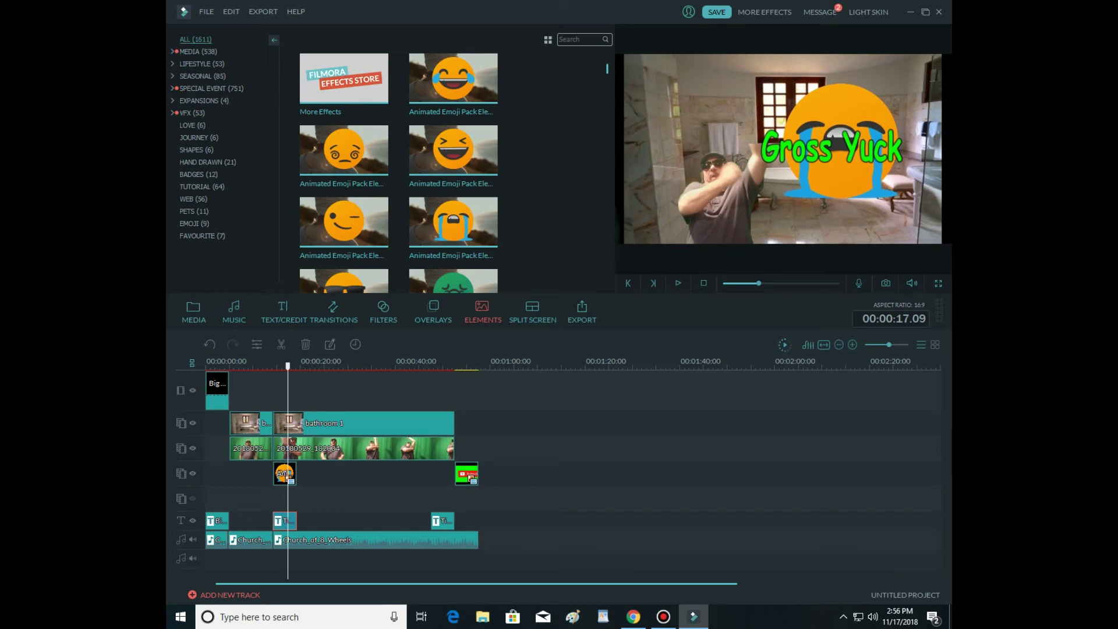
left_click_drag(288, 475, 269, 474)
key("space")
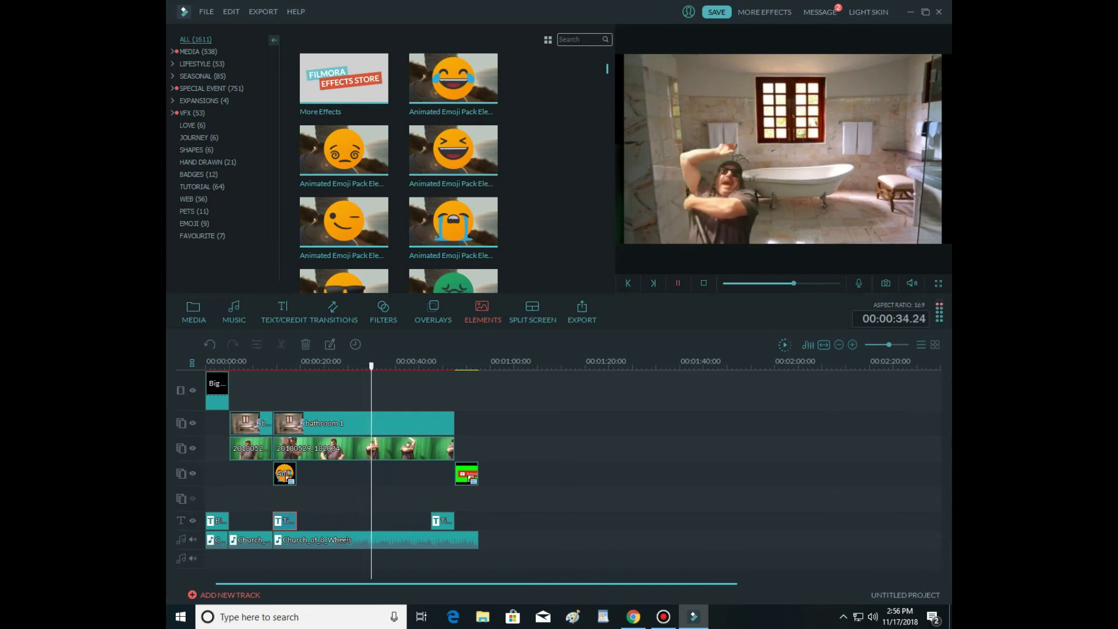
left_click(677, 283)
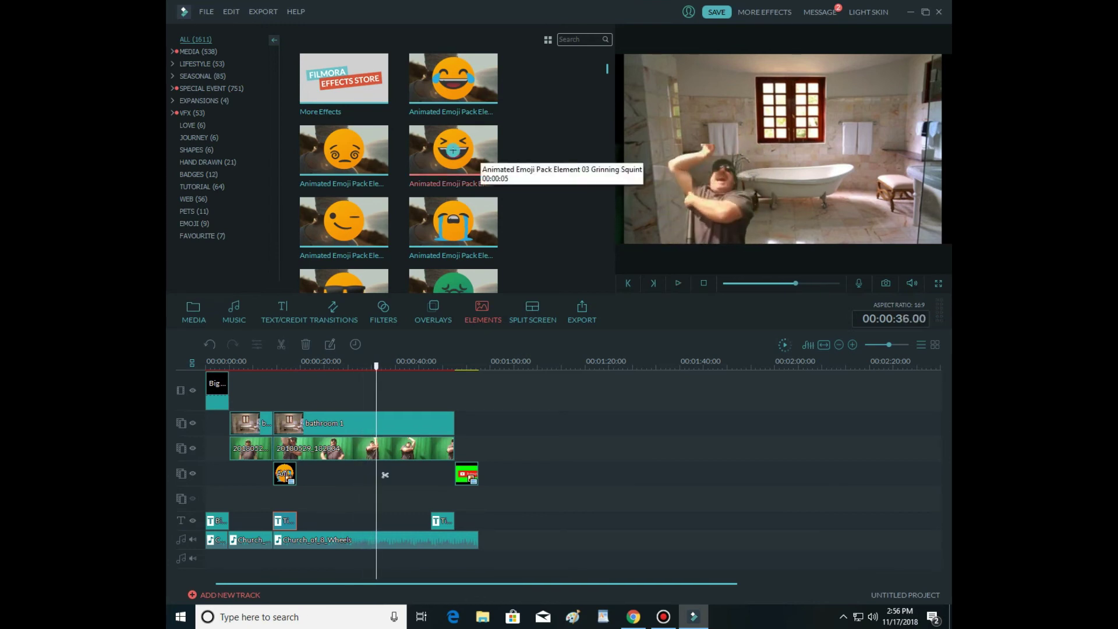
- Add the animated laughing emoji with tears to the overlay track at 00:00:33.20 and apply the Up Down 1 motion to it
left_click_drag(459, 93, 385, 474)
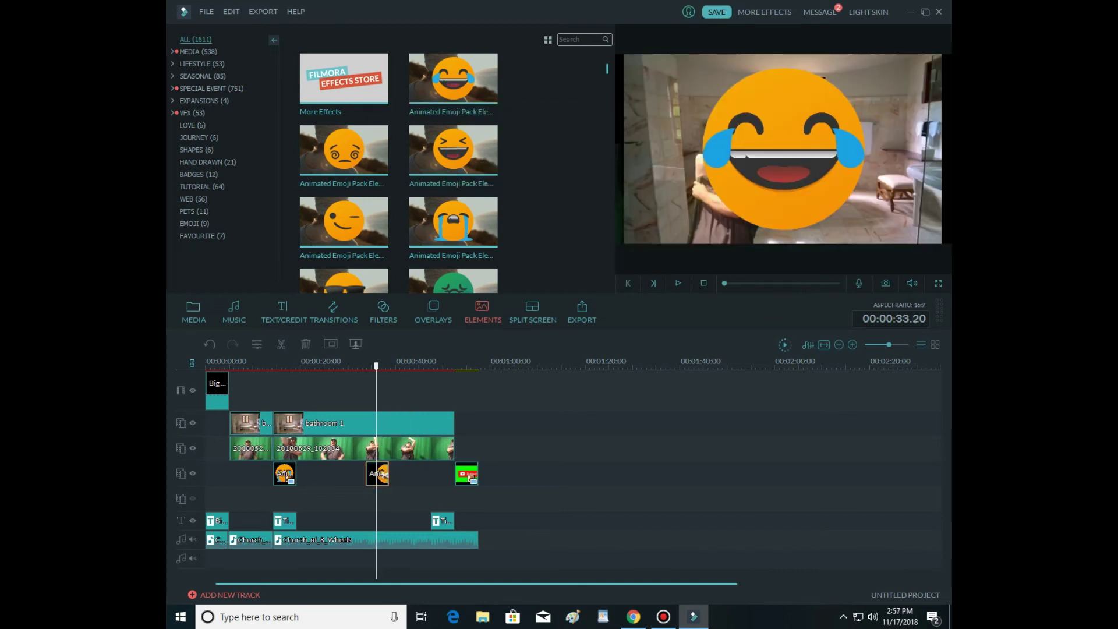
left_click(375, 475)
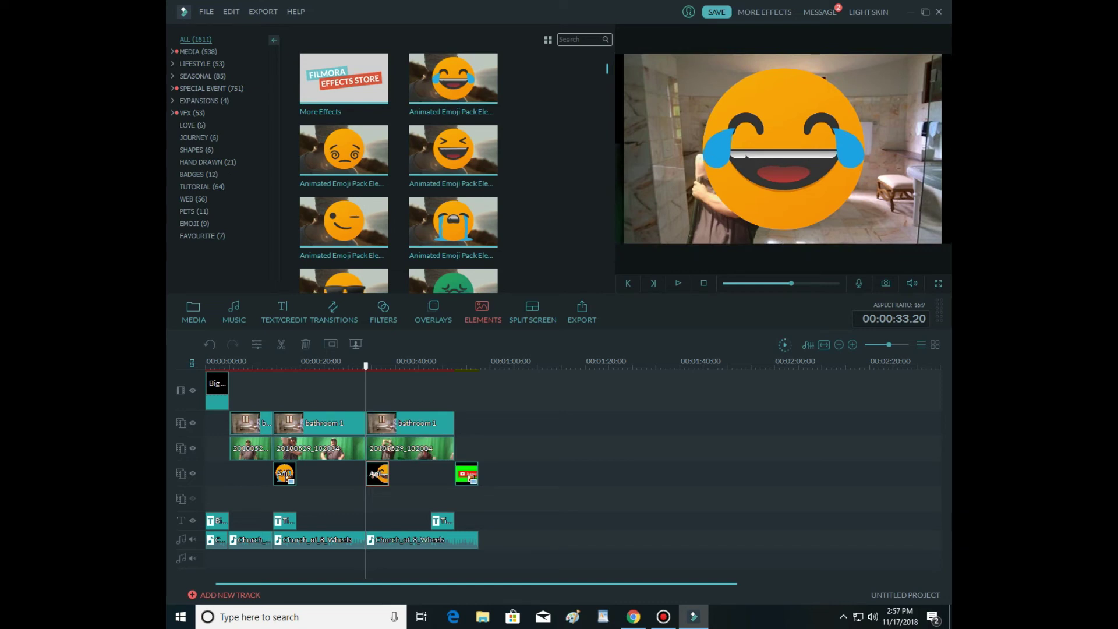
left_click(783, 149)
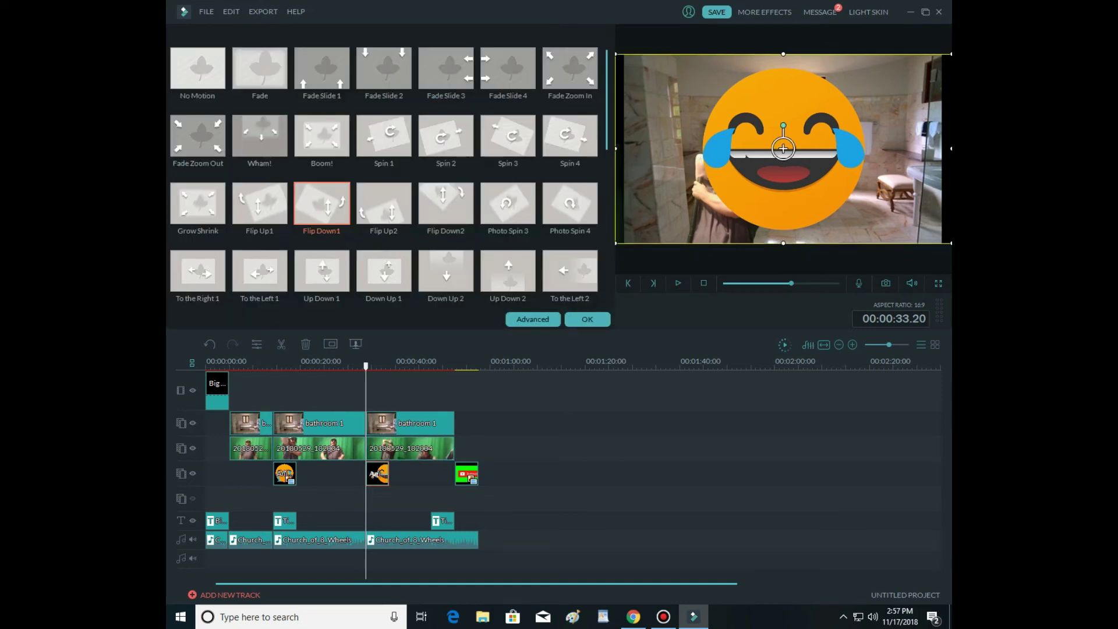
left_click(322, 272)
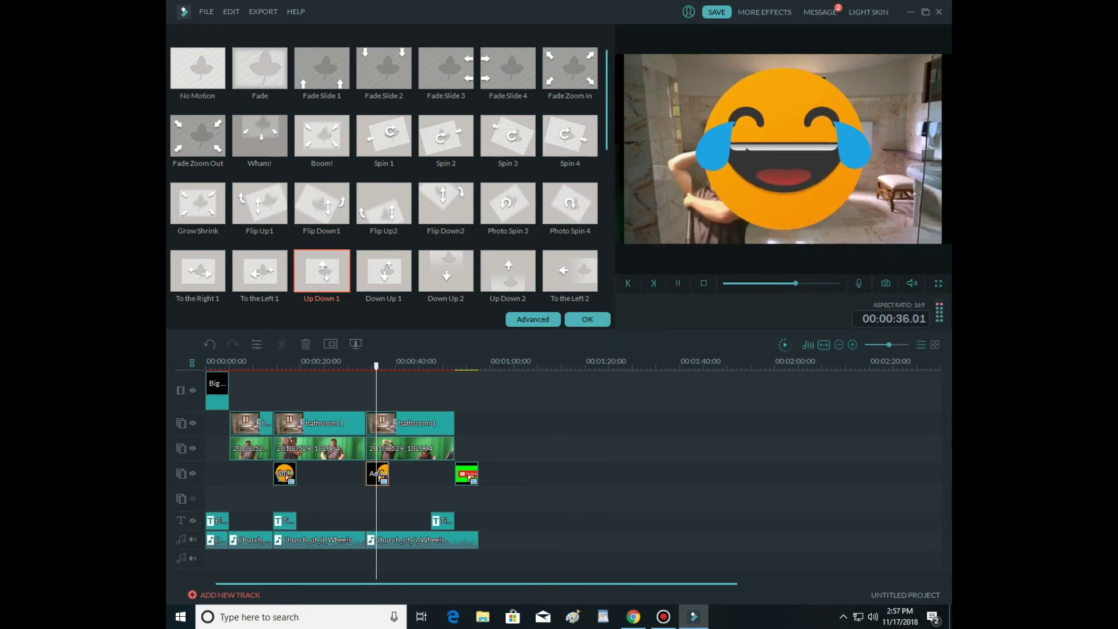
- Shrink the laughing emoji and place it beside the man over the bathtub area, then preview it and confirm the settings
left_click(783, 149)
left_click_drag(784, 149, 858, 136)
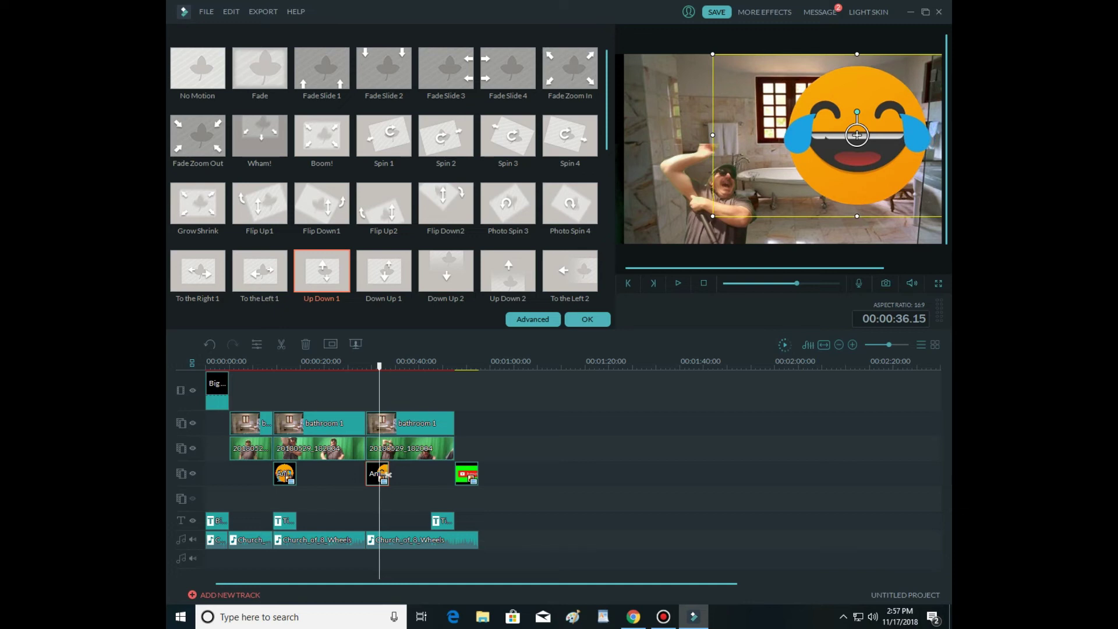
left_click(362, 366)
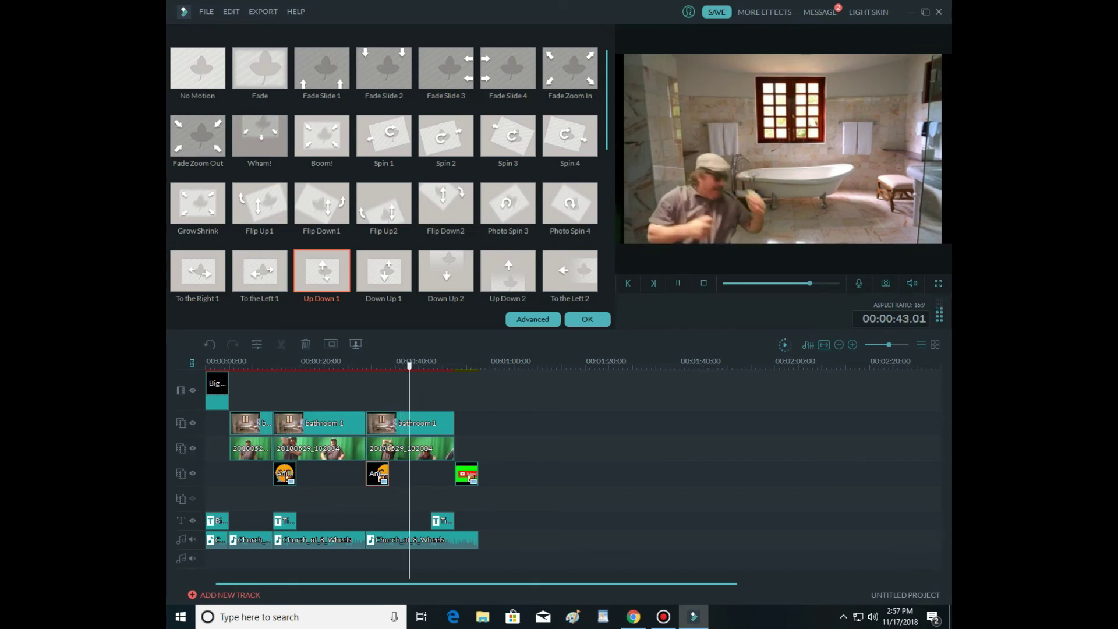
left_click(587, 319)
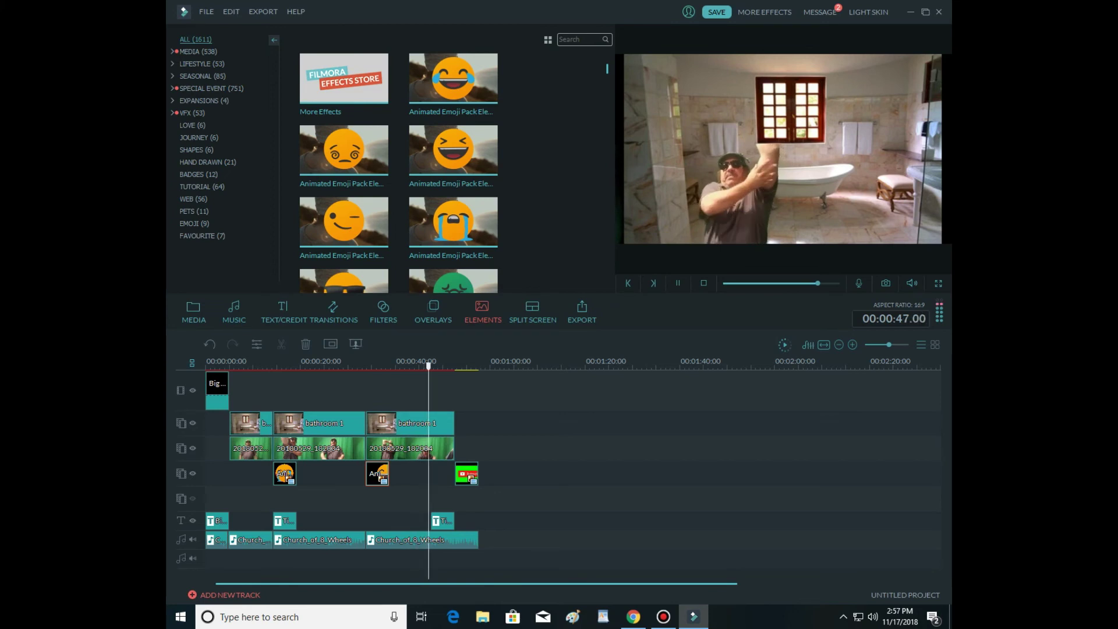
- Add the animated tongue-out smiling emoji at 00:00:47.16 directly before the subscribe clip and split the underlying clips there
scroll(398, 169, "down", 3)
scroll(398, 169, "down", 3)
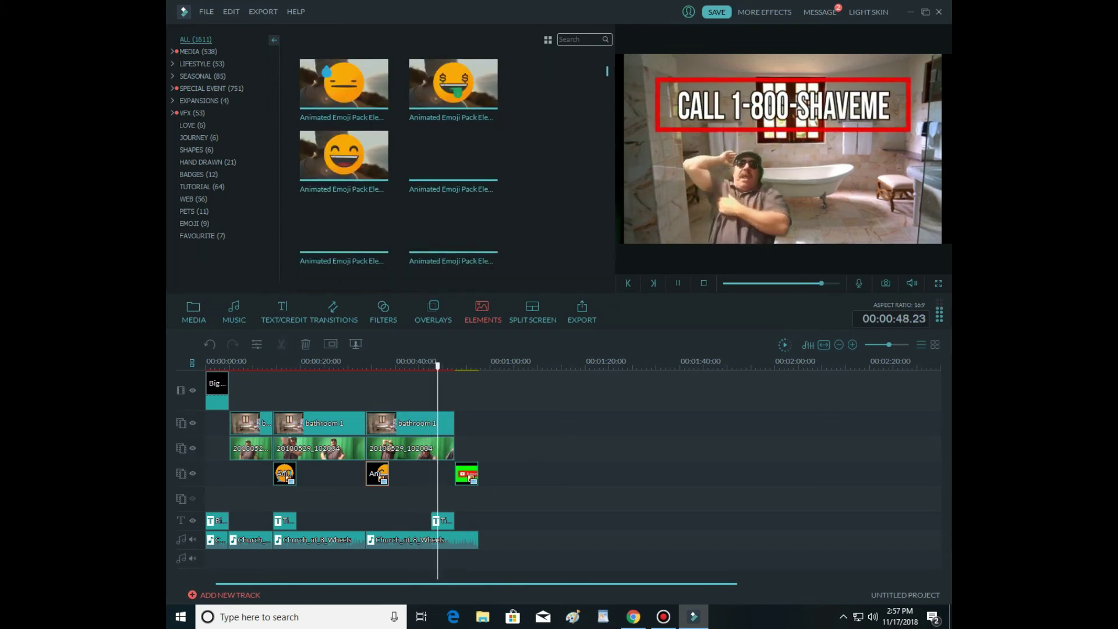
scroll(398, 169, "down", 5)
scroll(398, 169, "up", 2)
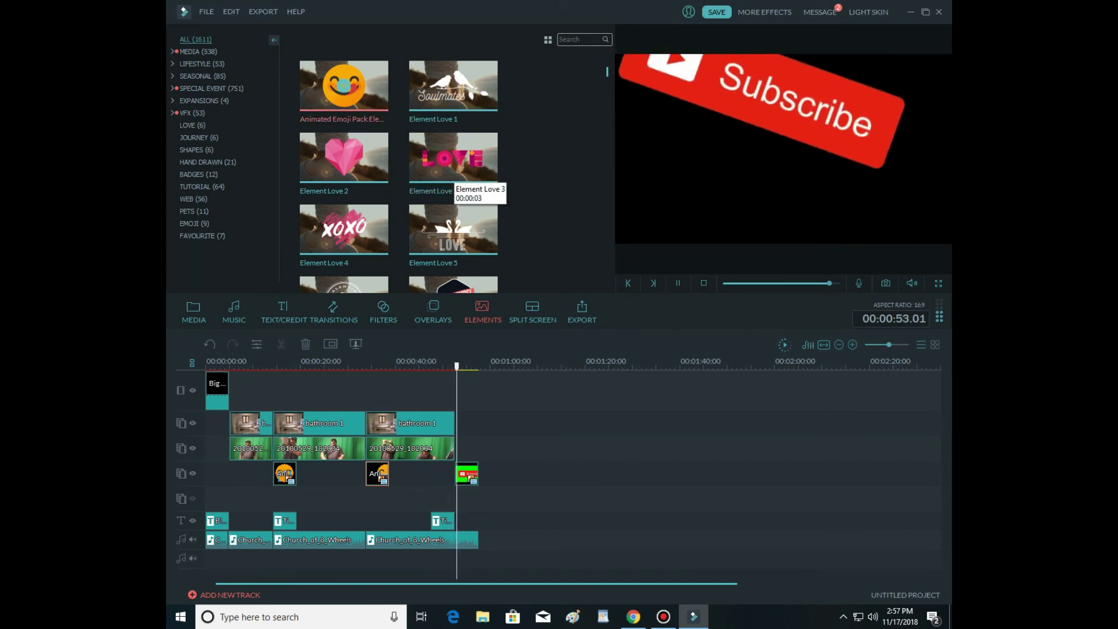
double_click(376, 98)
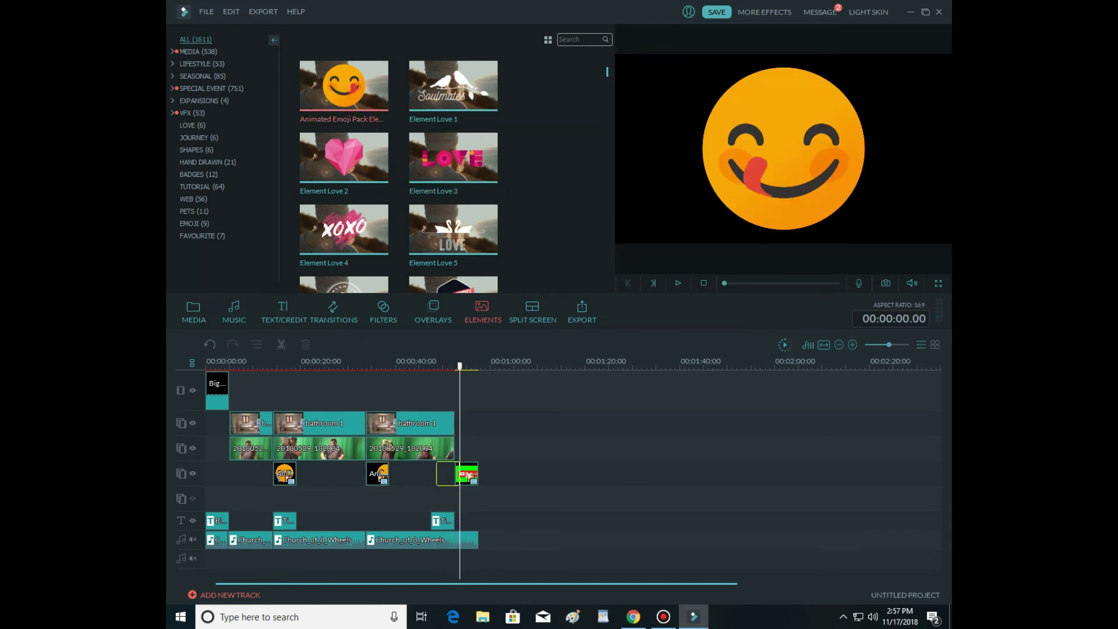
left_click_drag(469, 475, 464, 474)
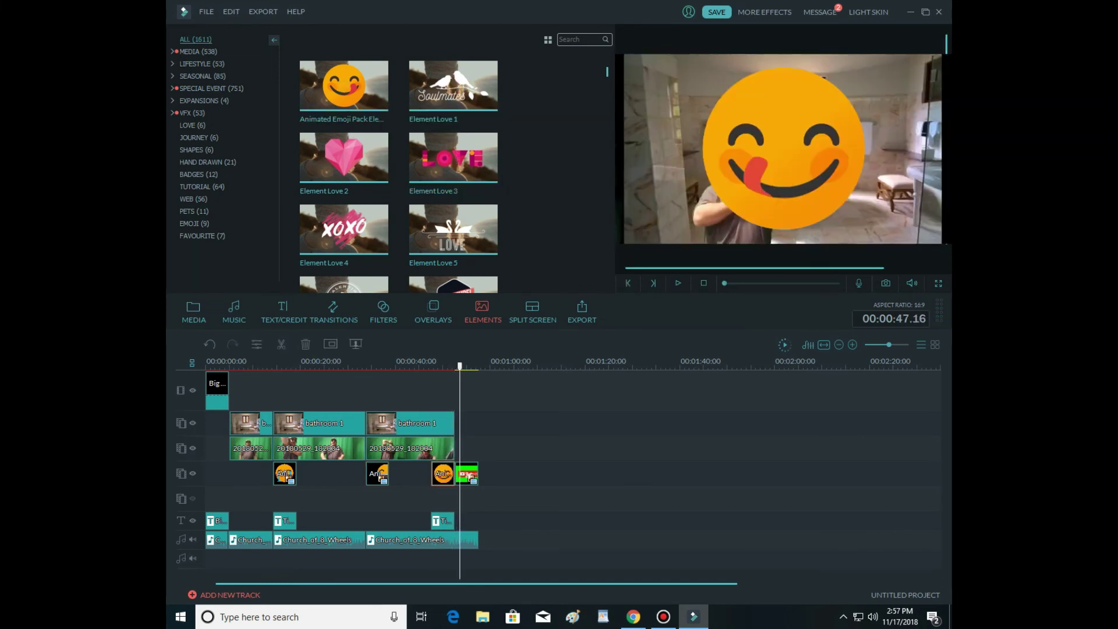
key("ctrl+b")
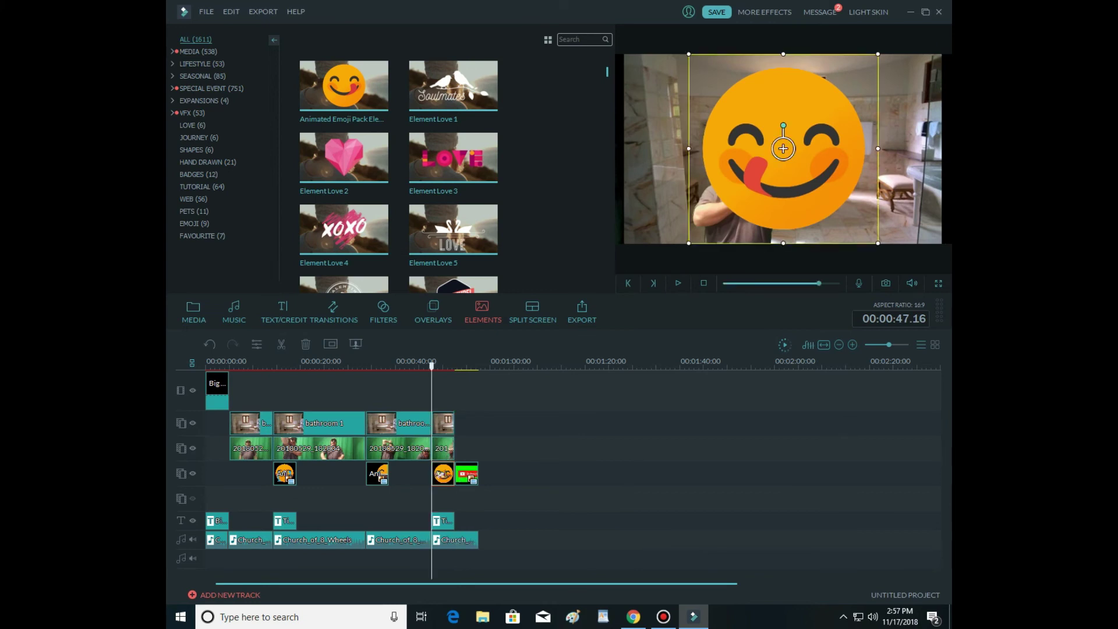
- Apply the Down Up 1 motion to the tongue-out emoji and preview it up to 00:00:49.12
double_click(443, 473)
left_click(385, 271)
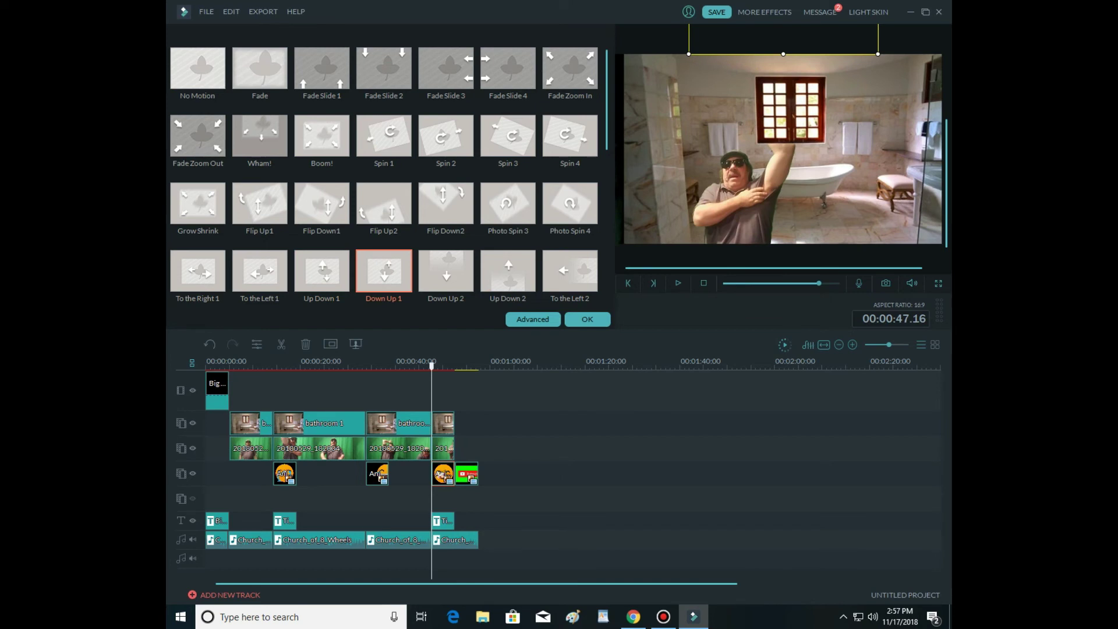
left_click(678, 283)
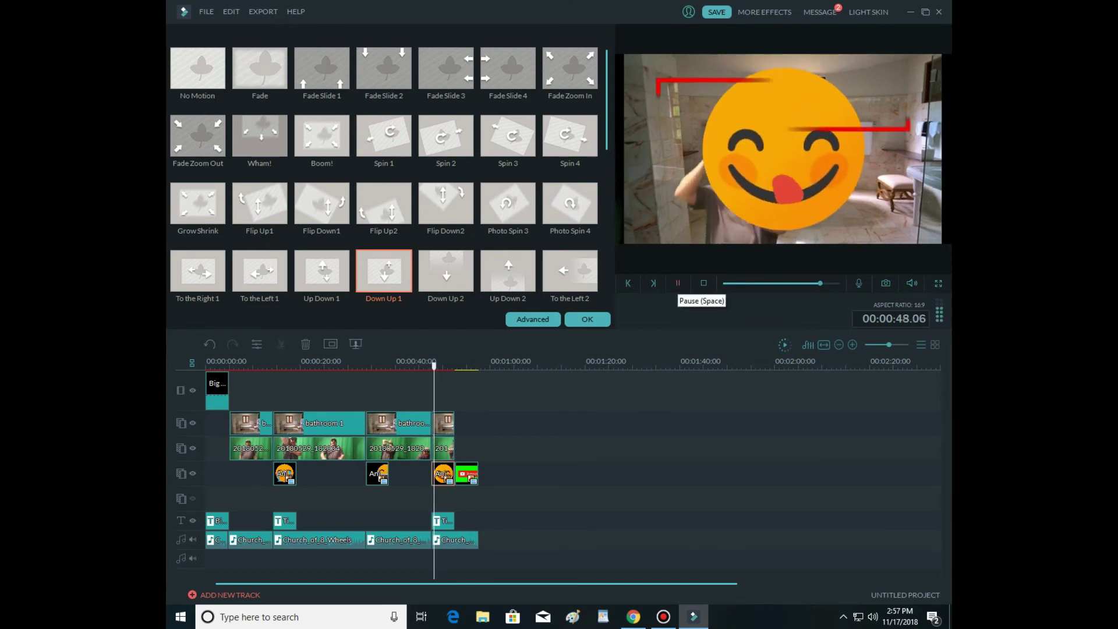
left_click(677, 283)
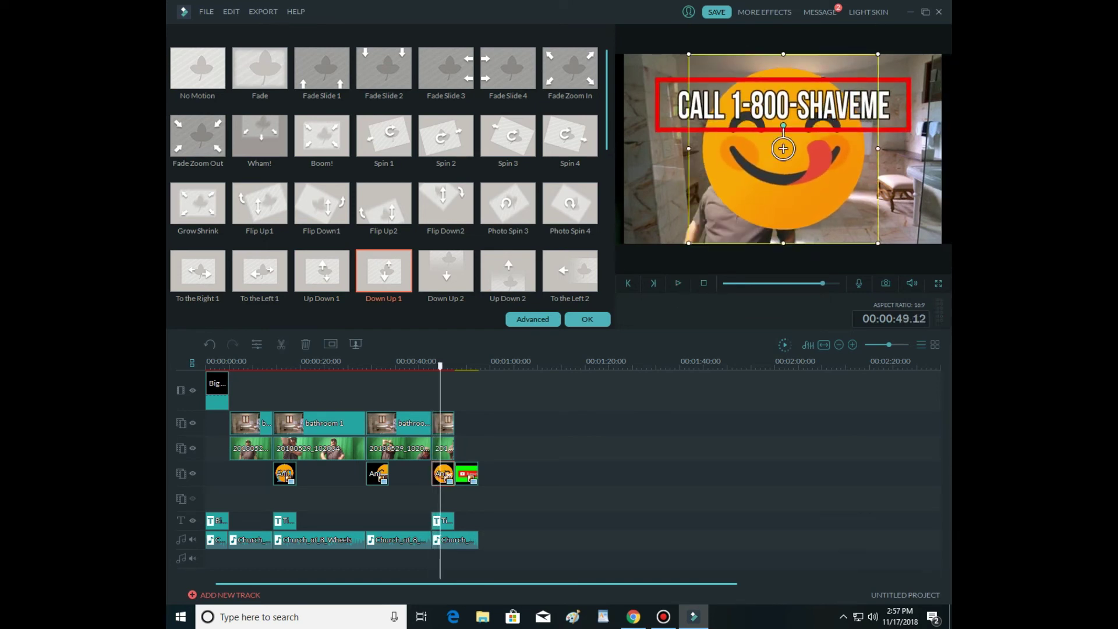
- Shrink the tongue-out emoji, place it beside the man below the red-framed call title, and confirm the settings after previewing
left_click_drag(689, 243, 759, 173)
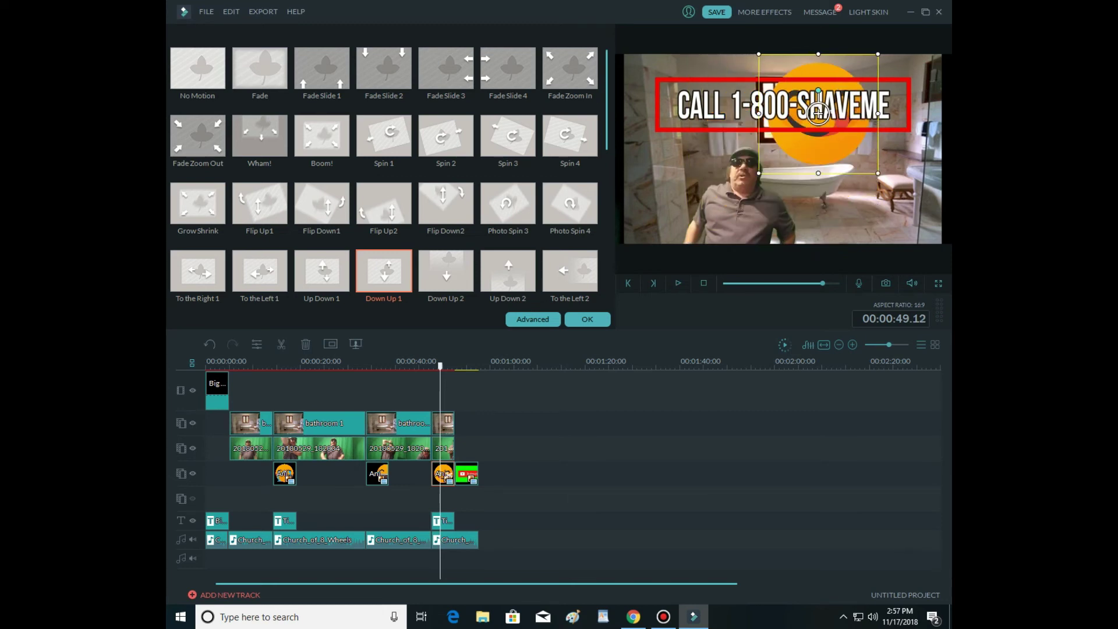
left_click_drag(818, 114, 857, 183)
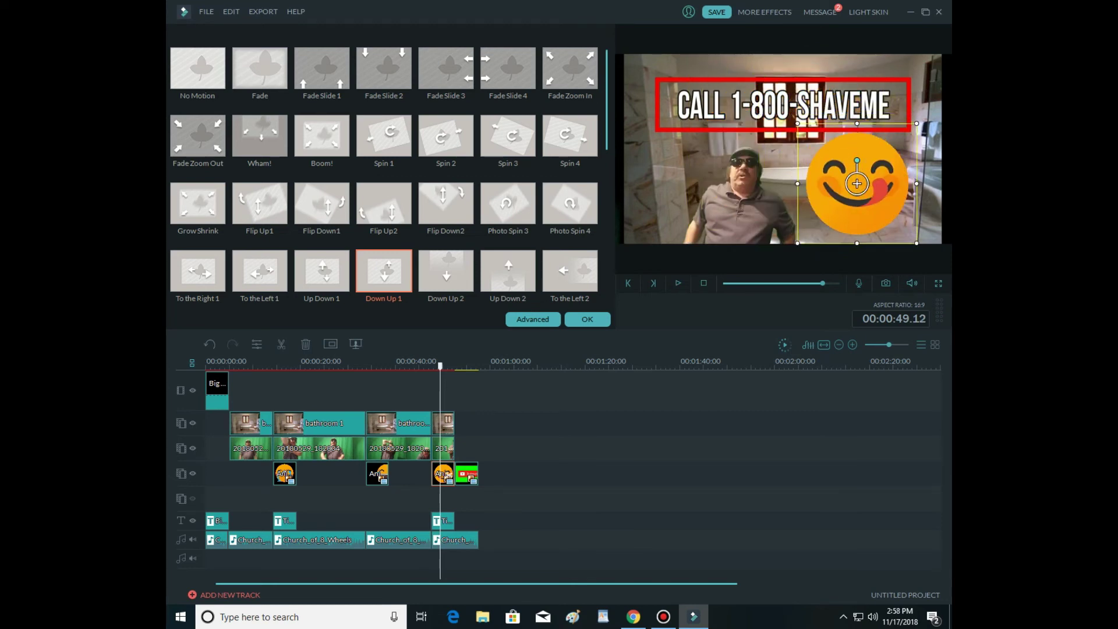
left_click(429, 366)
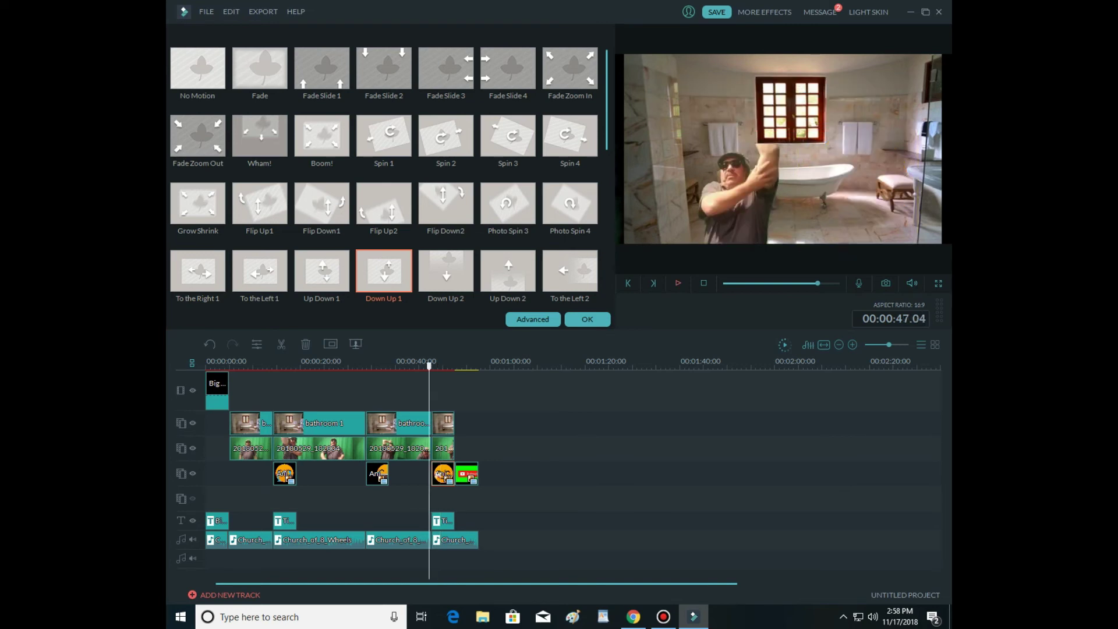
left_click(587, 319)
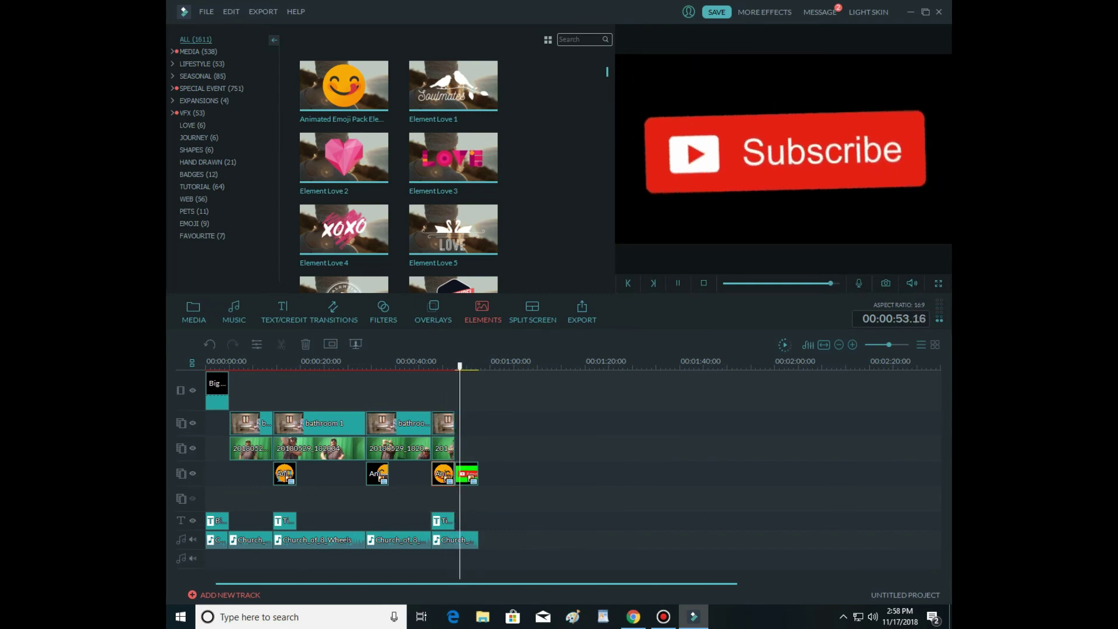
- Split the last green-screen clip of the man at 00:00:51.23 and delete the short remainder before the subscribe clip
left_click(437, 365)
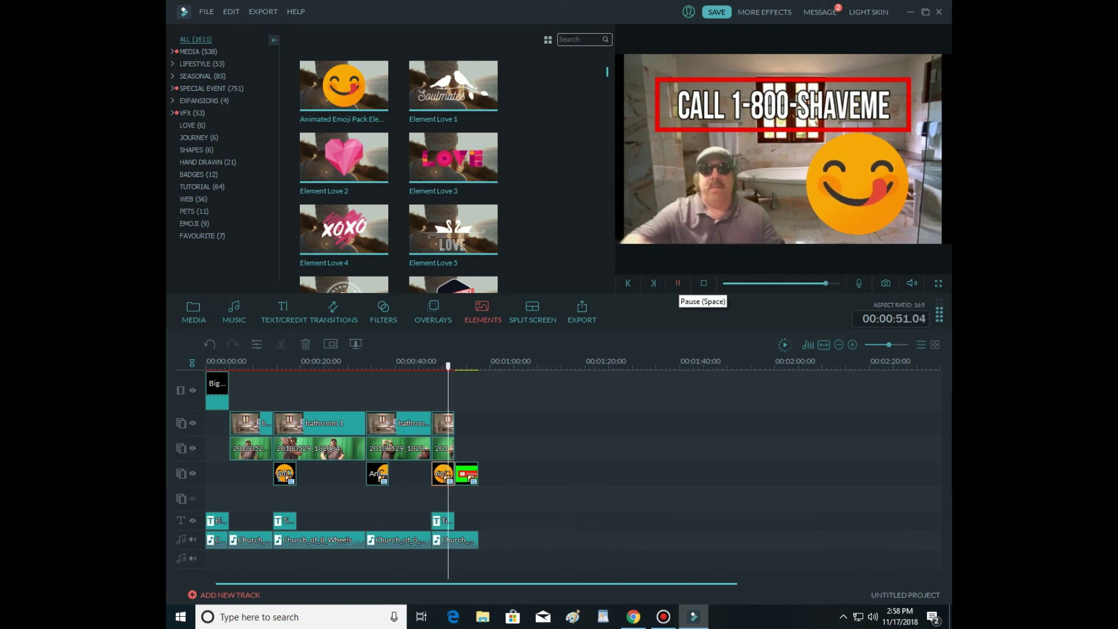
left_click(857, 189)
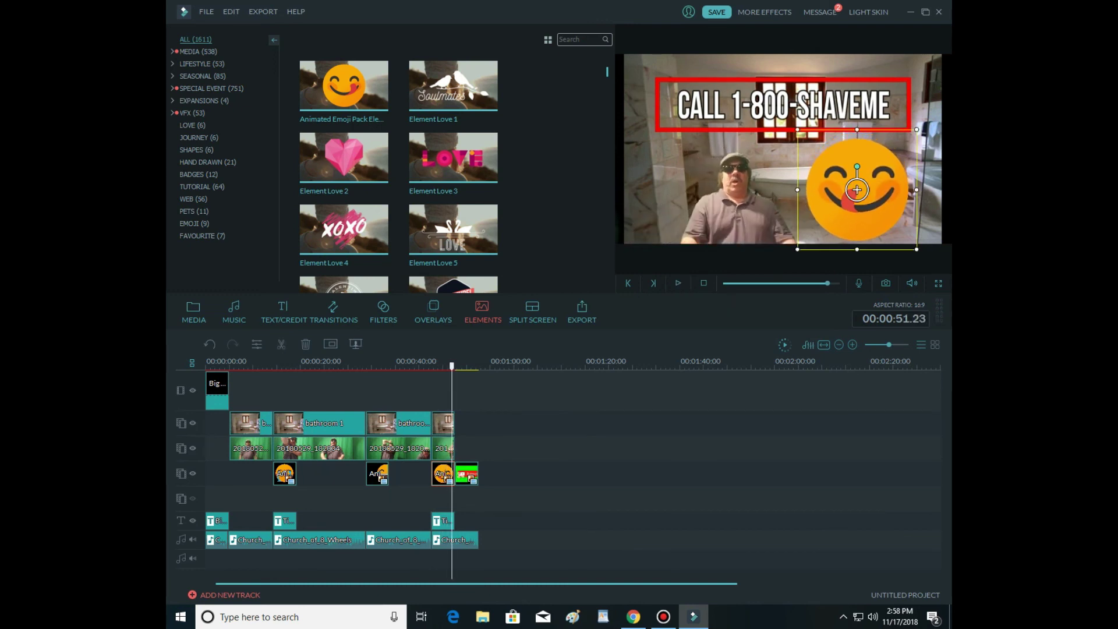
key("ctrl+equal")
key("ctrl+equal")
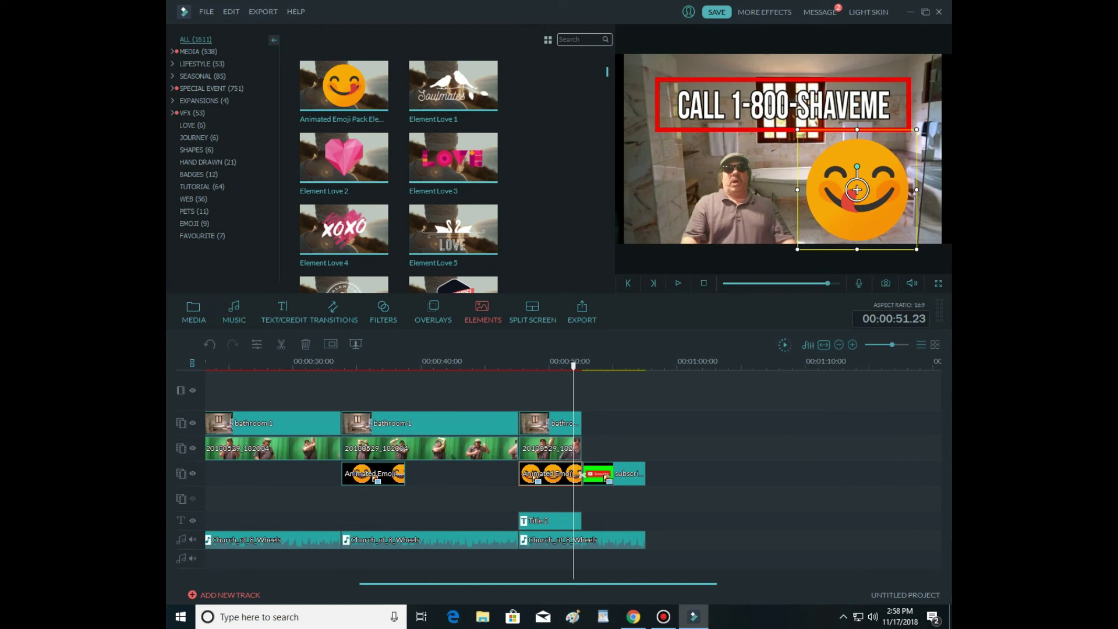
right_click(573, 446)
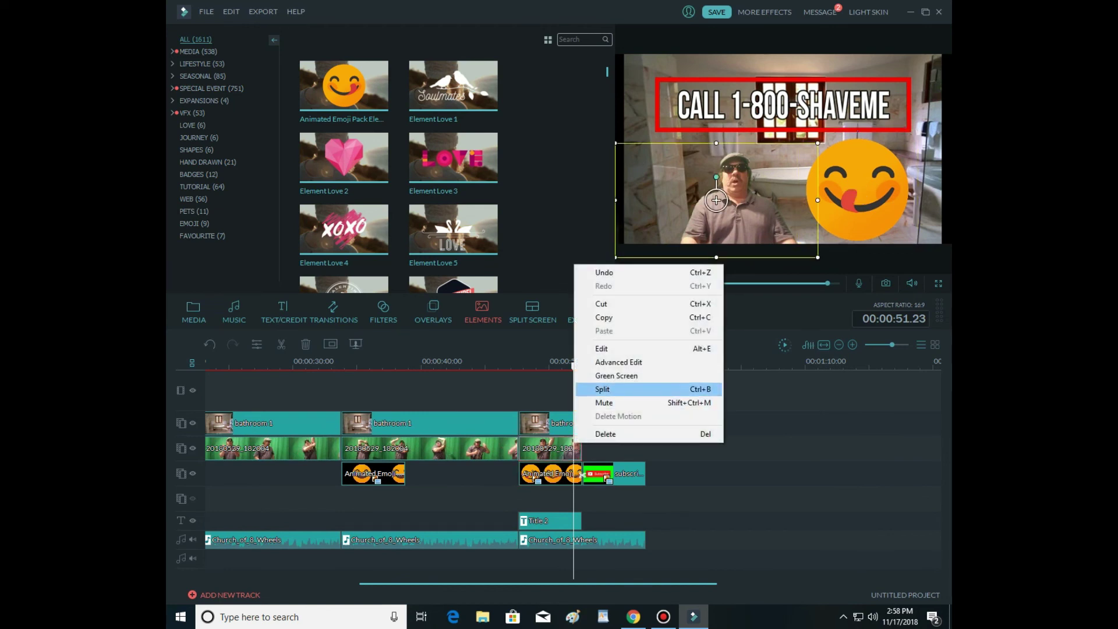
left_click(602, 389)
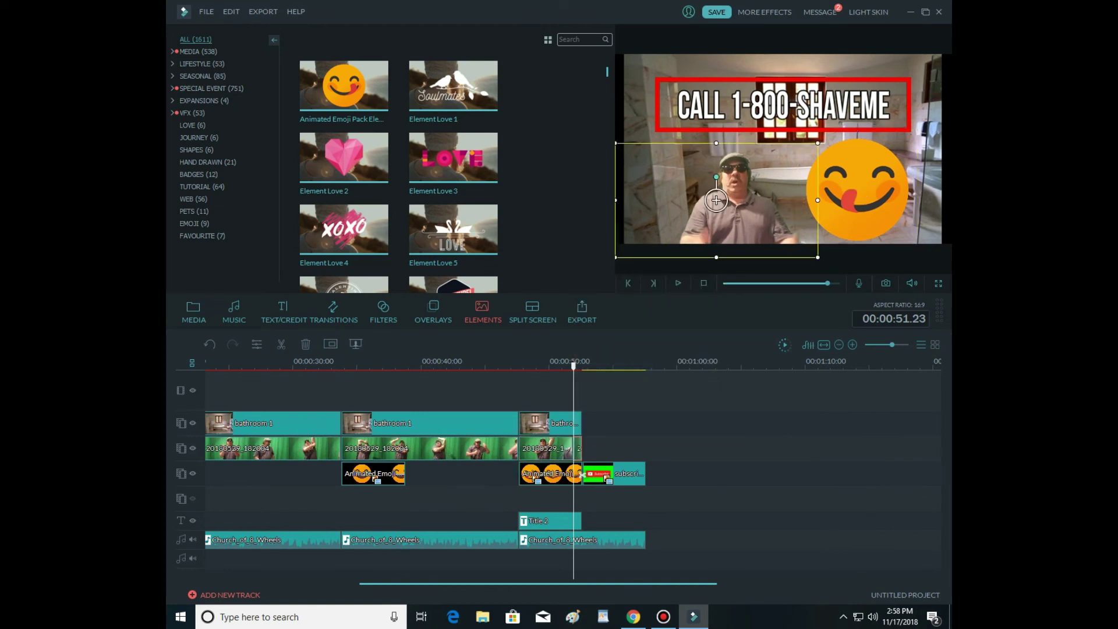
key("Delete")
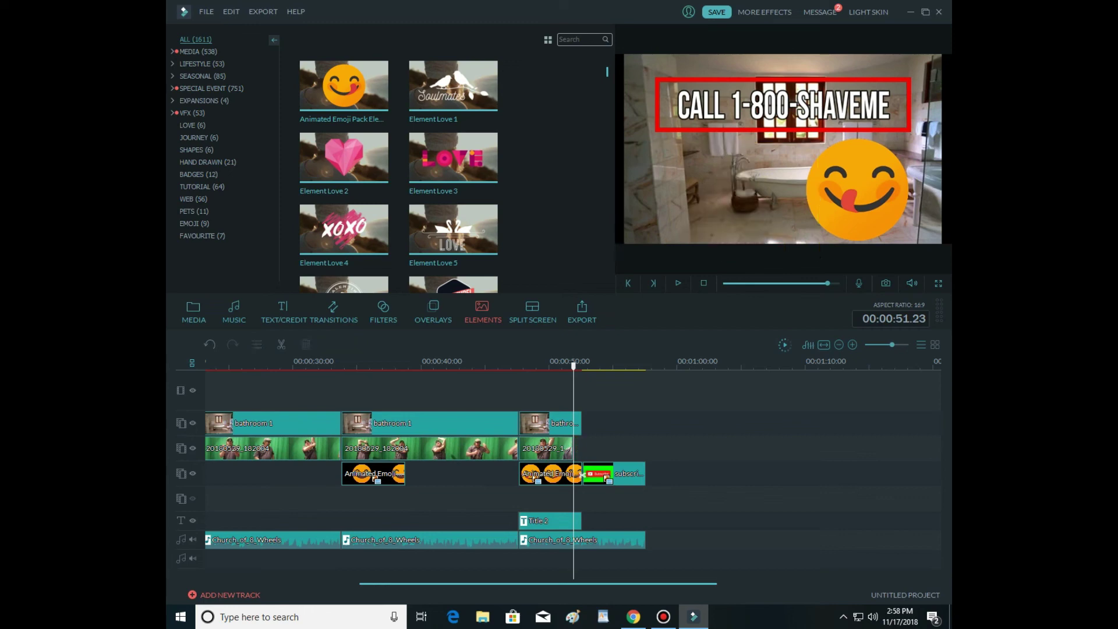
- Preview the last section and extend the end of the final green-screen clip to about 00:00:52.06
left_click(550, 364)
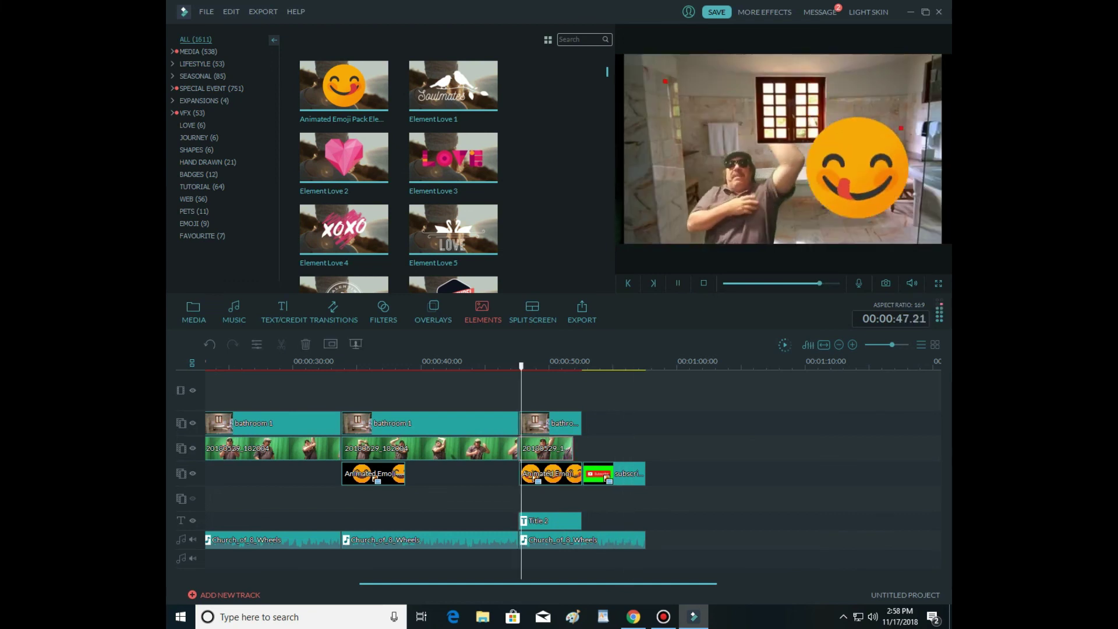
key("ctrl+plus")
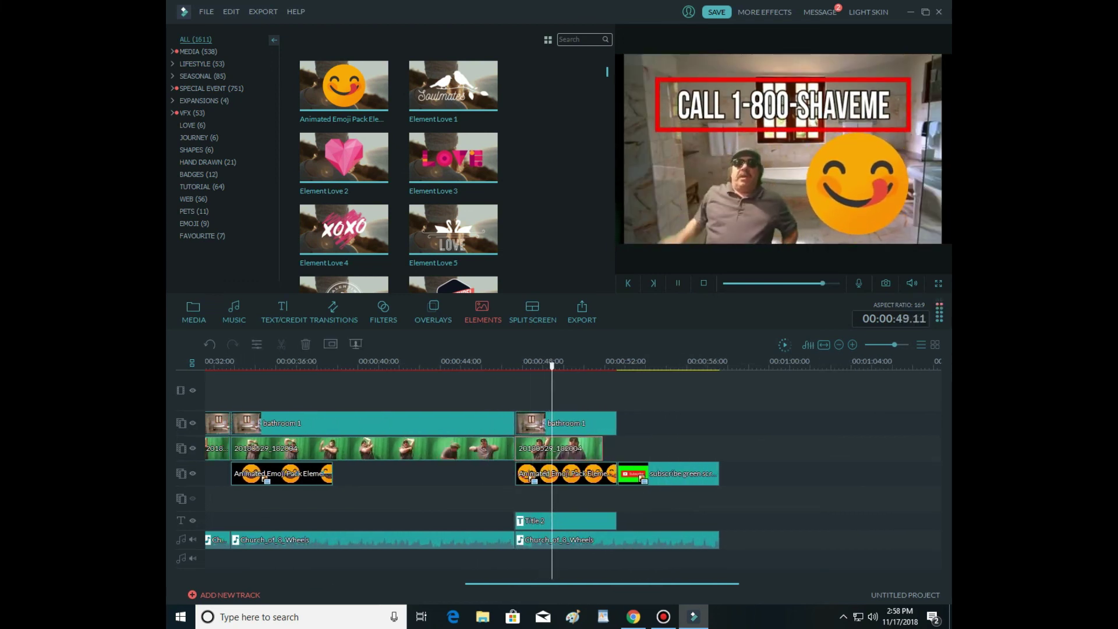
left_click(602, 449)
left_click_drag(602, 448, 609, 448)
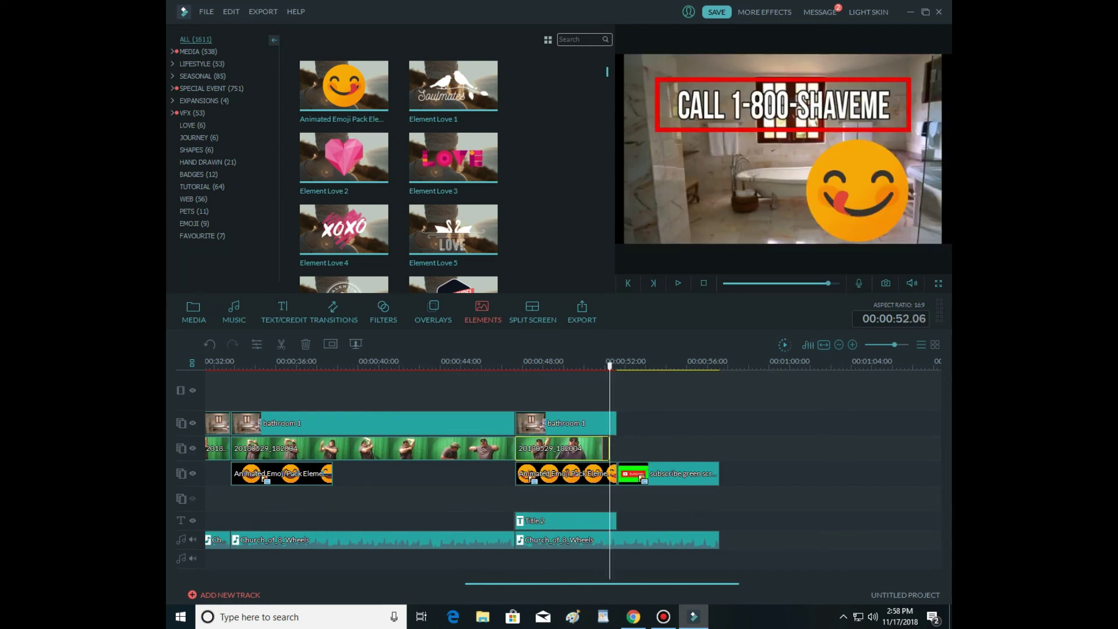
- Preview the ending from 00:00:51.16 and play the whole video from the beginning
left_click(597, 364)
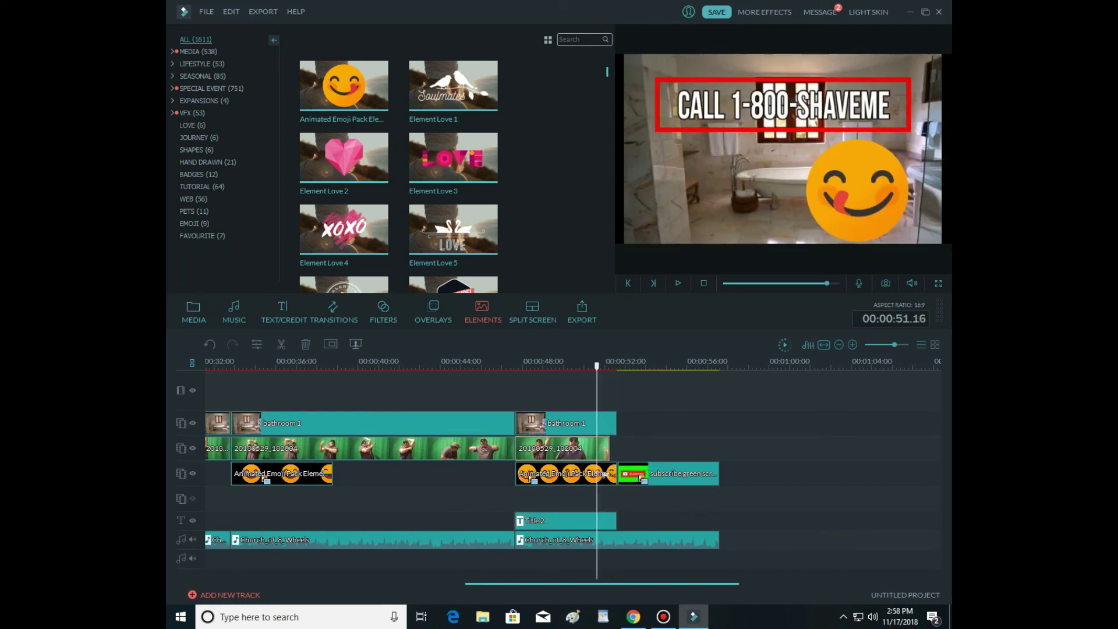
left_click(716, 200)
left_click(678, 283)
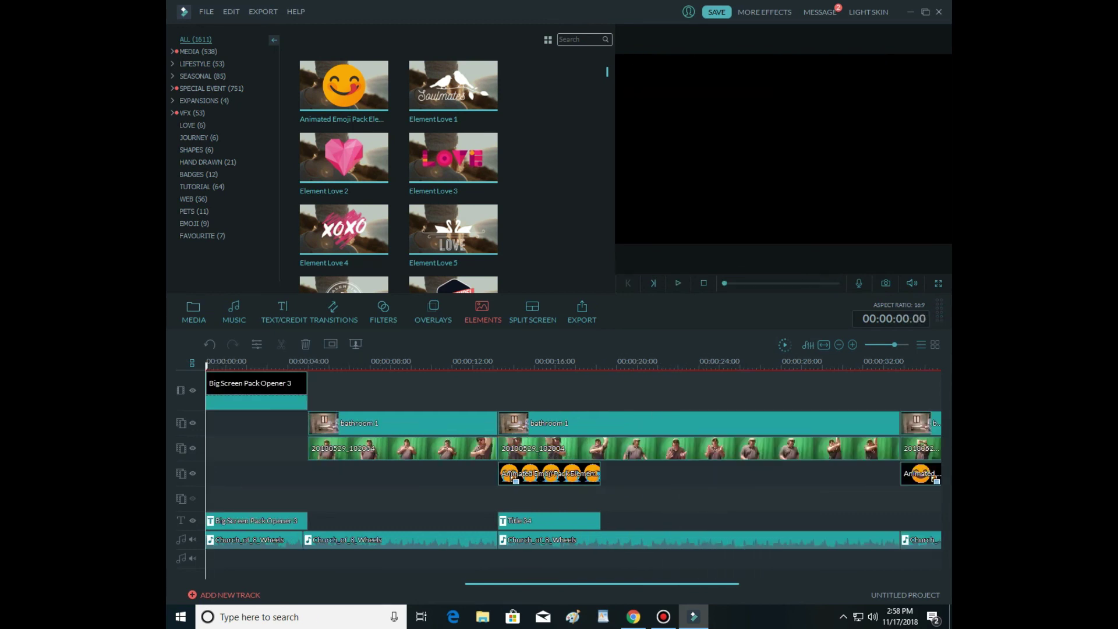
scroll(215, 475, "down", 1)
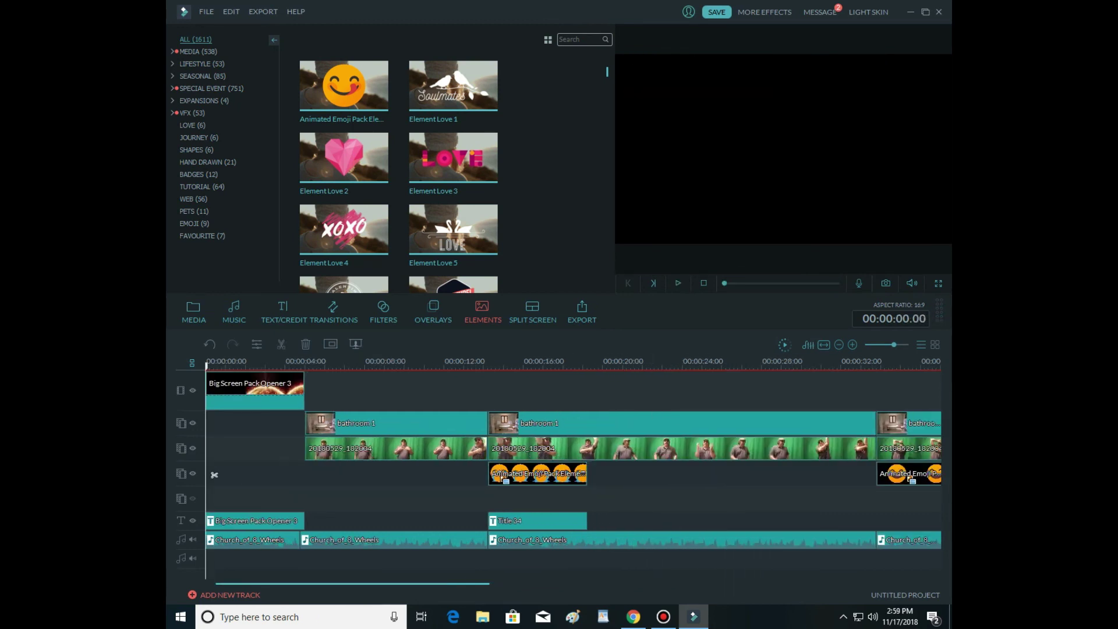
scroll(215, 474, "down", 5)
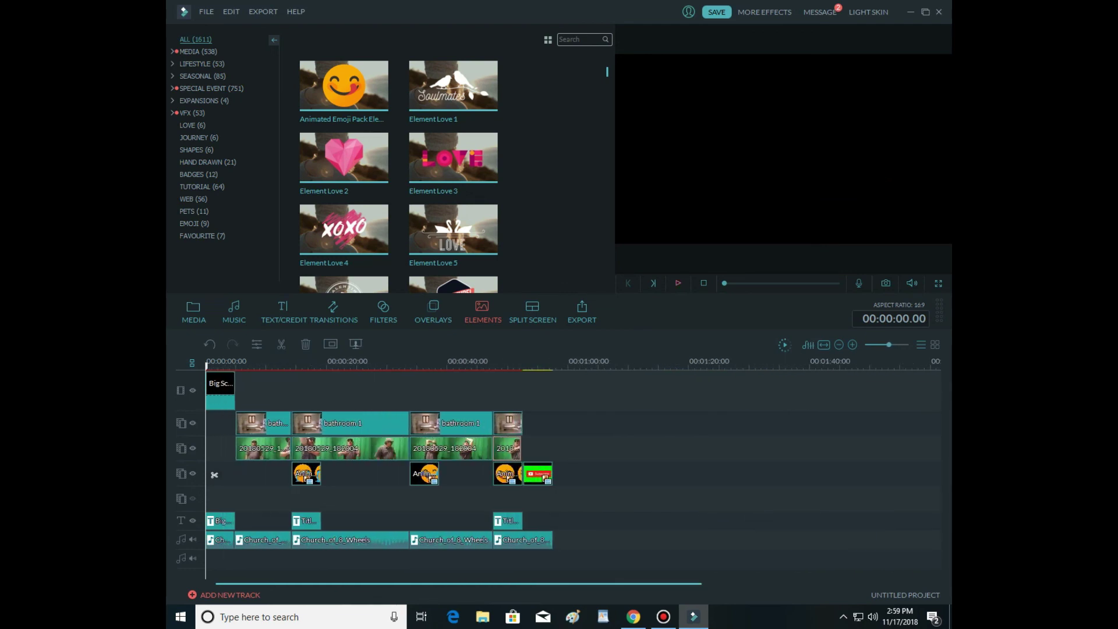
left_click(678, 283)
- Export the finished project to the computer as an MP4 video named shaverless Hair
key("ctrl+e")
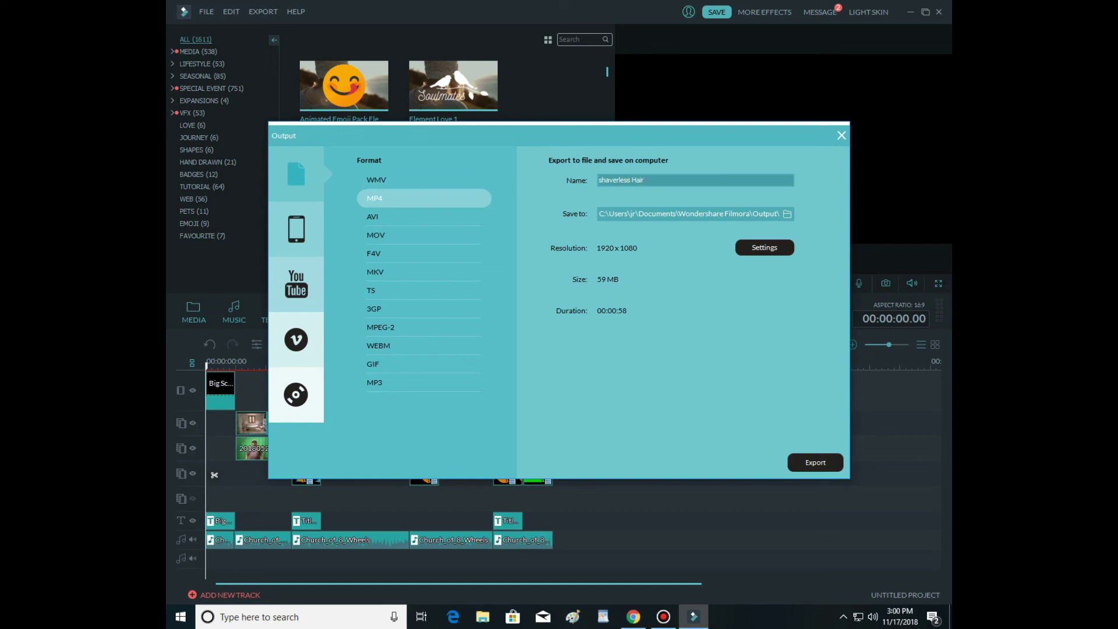
left_click(423, 382)
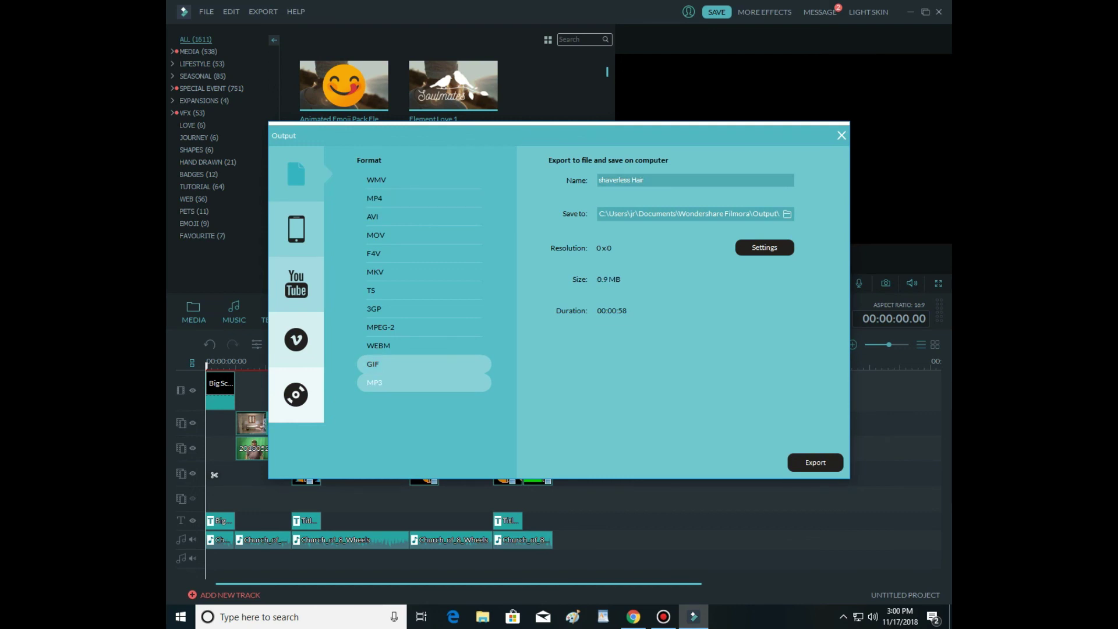
left_click(423, 198)
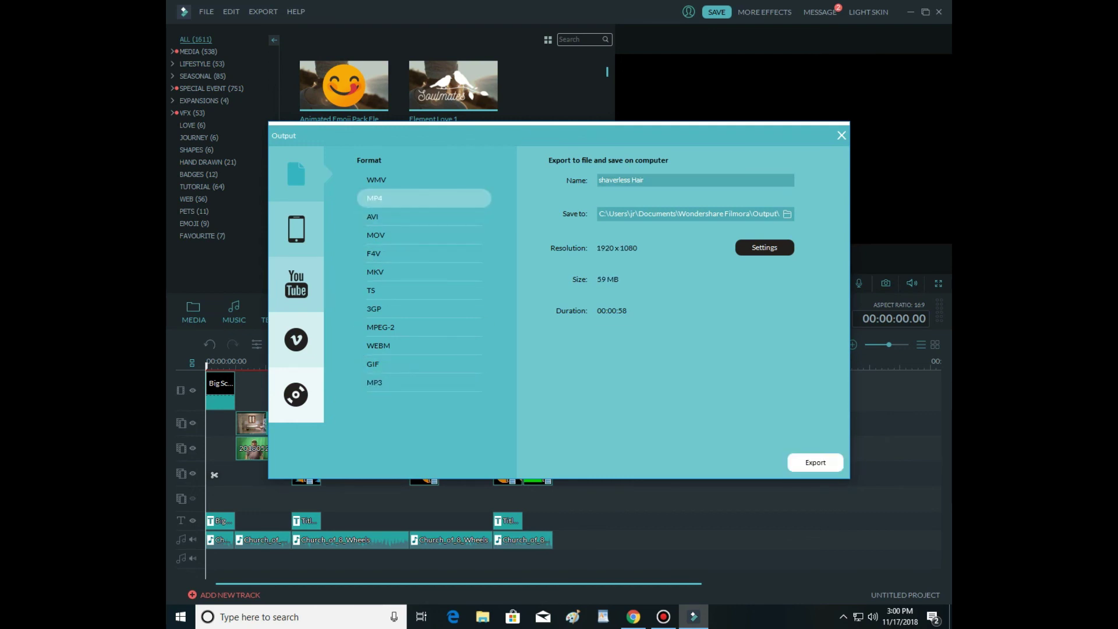
left_click(815, 463)
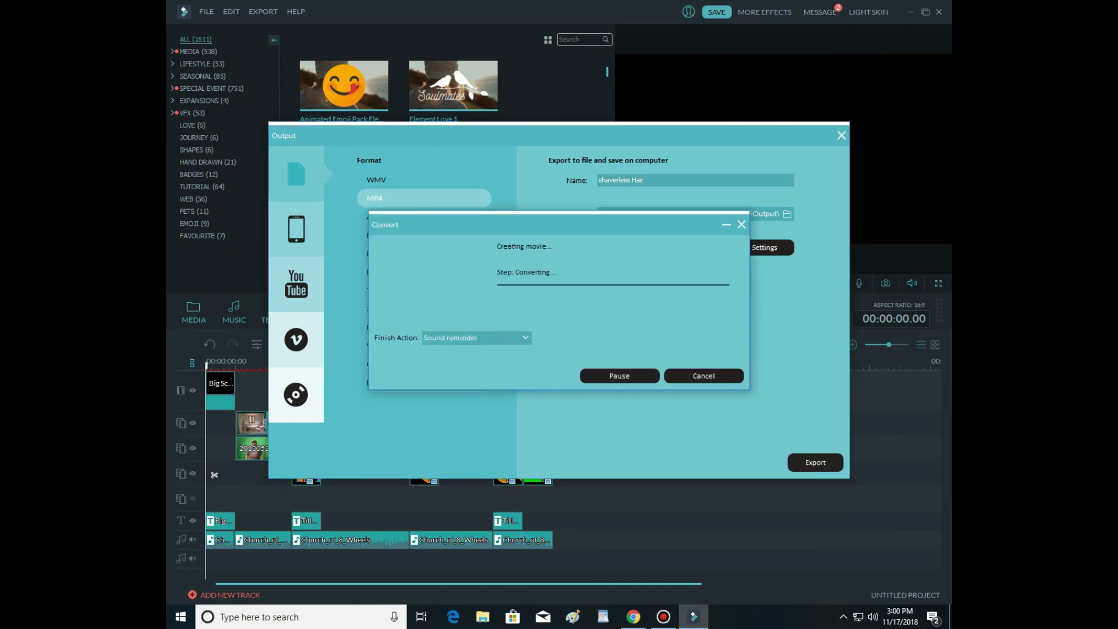